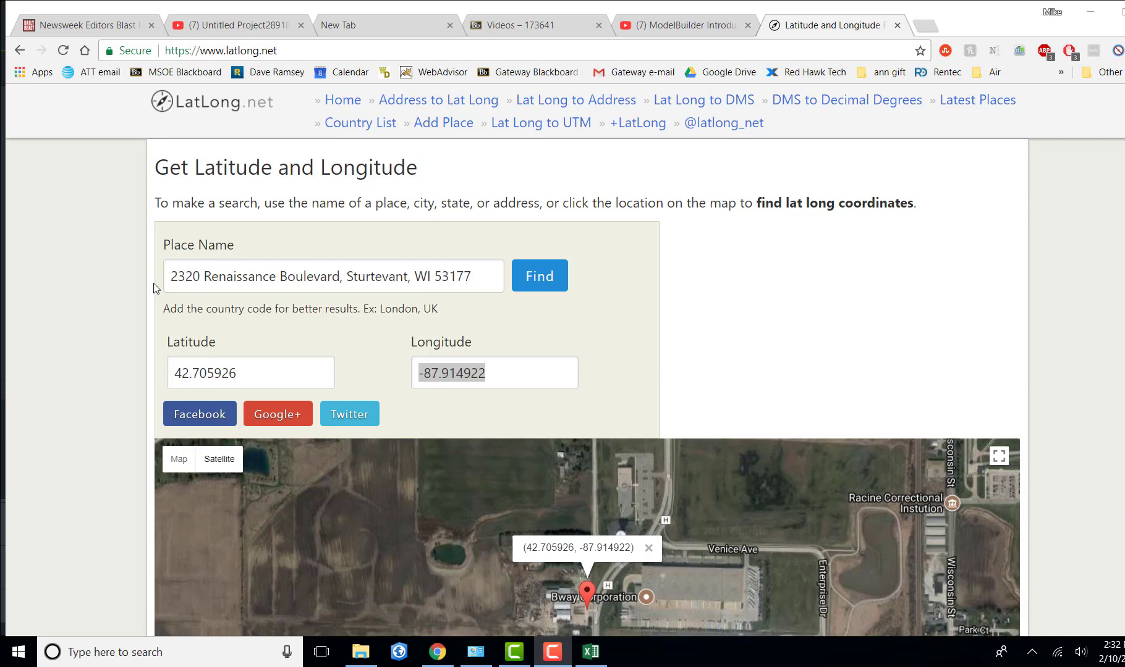
- Compare the longitude found on the website with the coordinates entered in the iMET Excel workbook, and return to the website
click(513, 371)
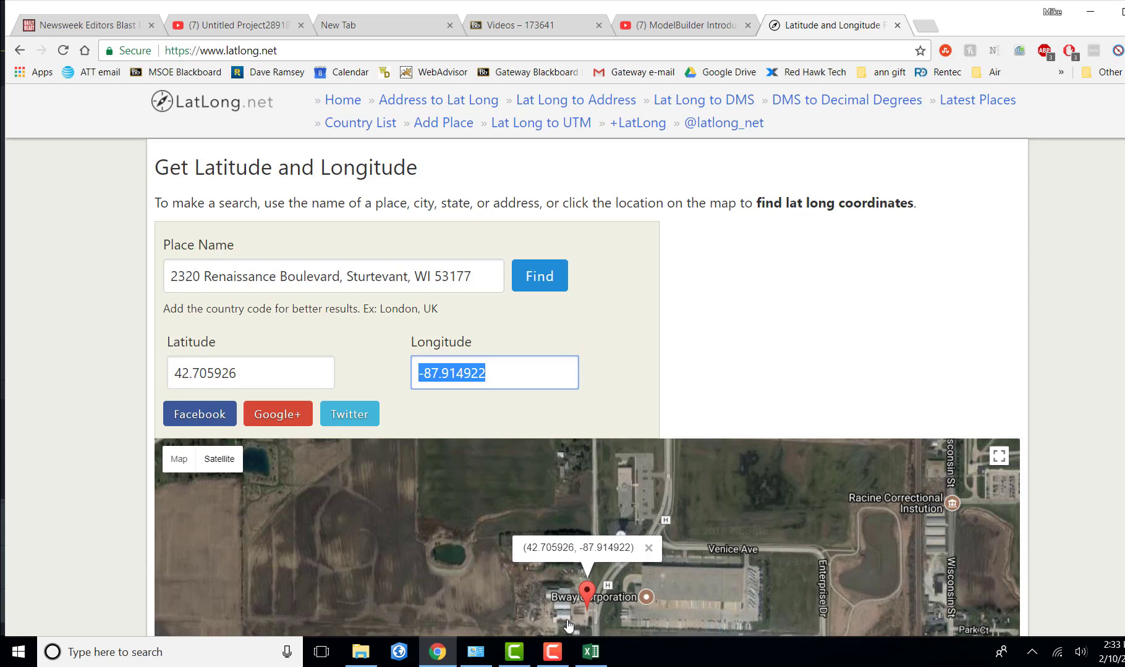
click(590, 660)
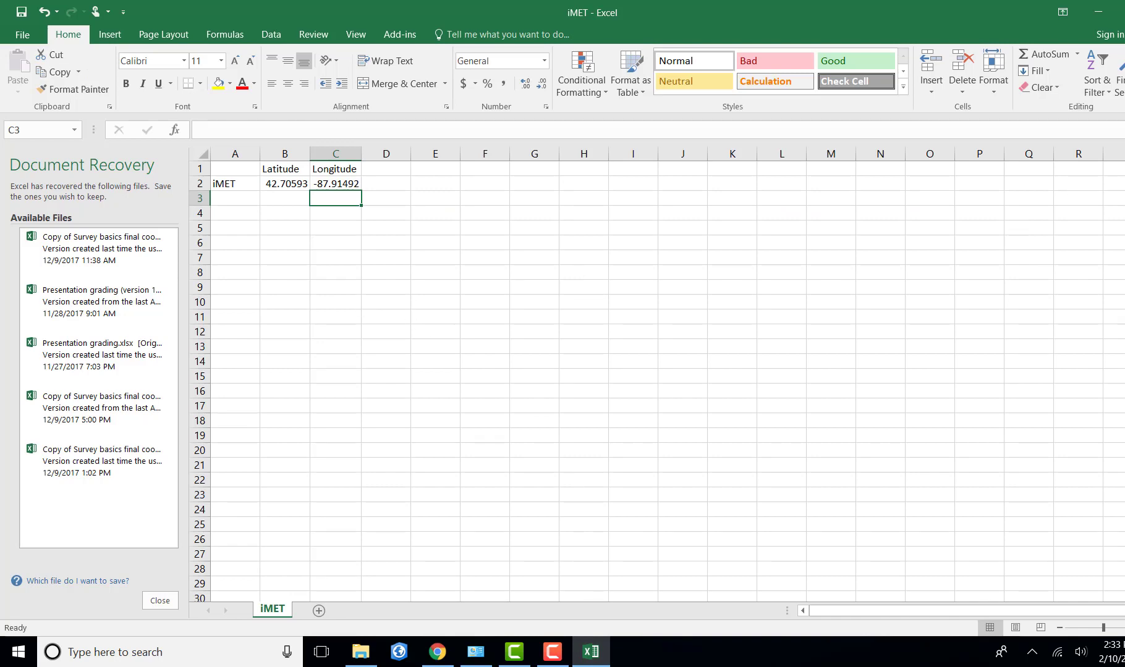
click(1106, 21)
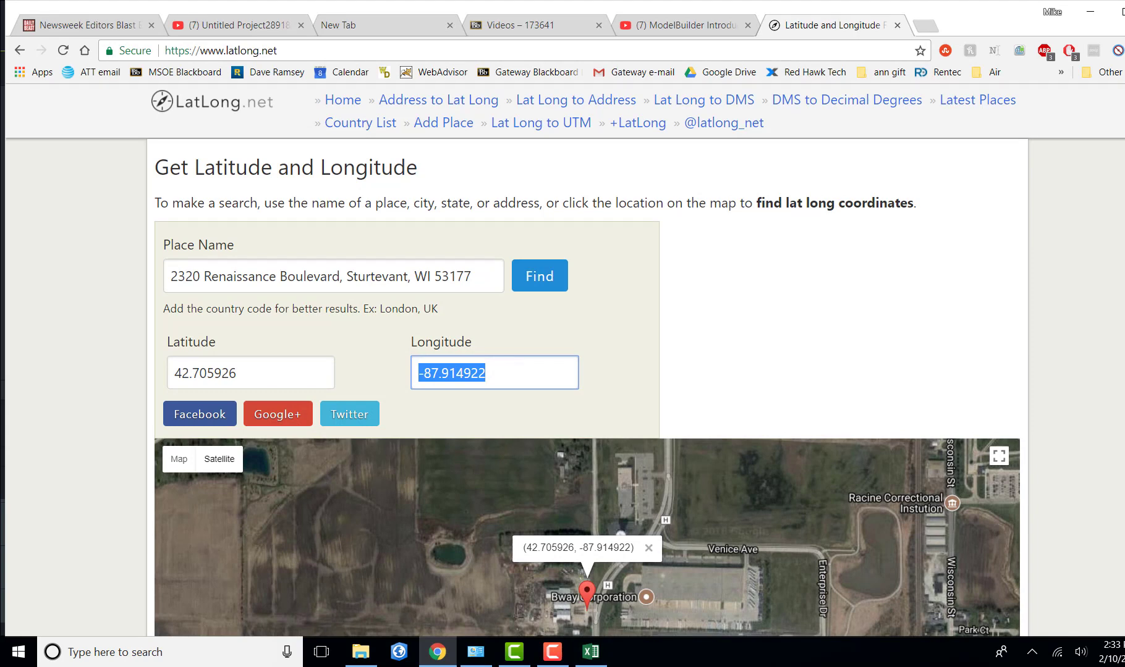
- Launch ArcGIS Administrator, review the borrowed ArcGIS Desktop licenses, and close it without making changes
click(18, 652)
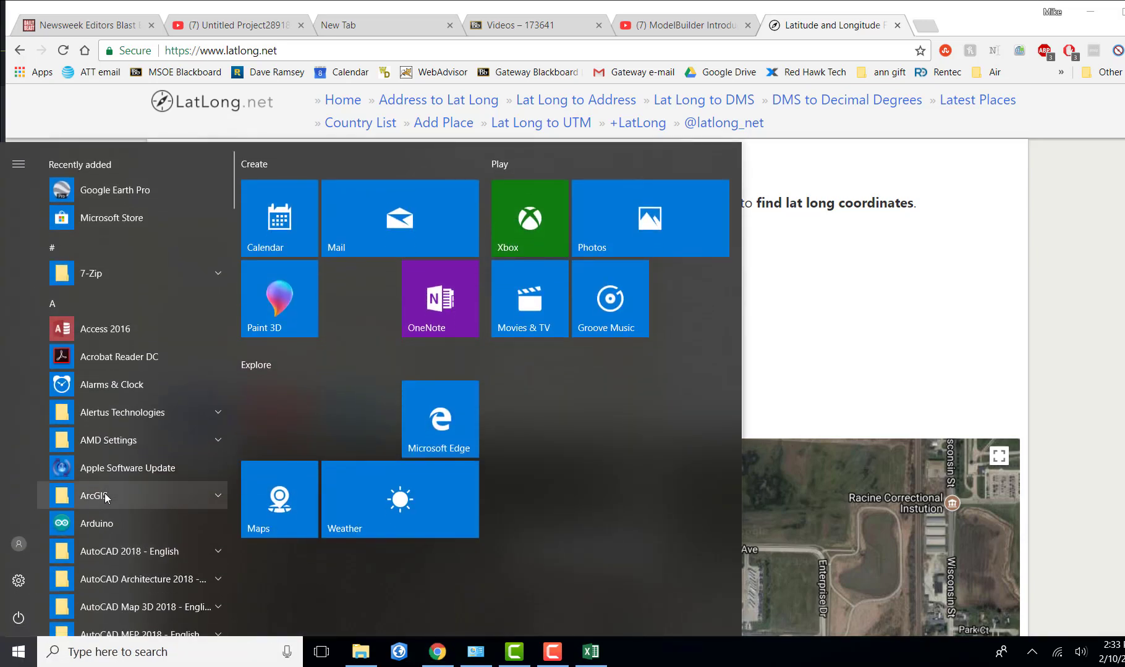
click(215, 498)
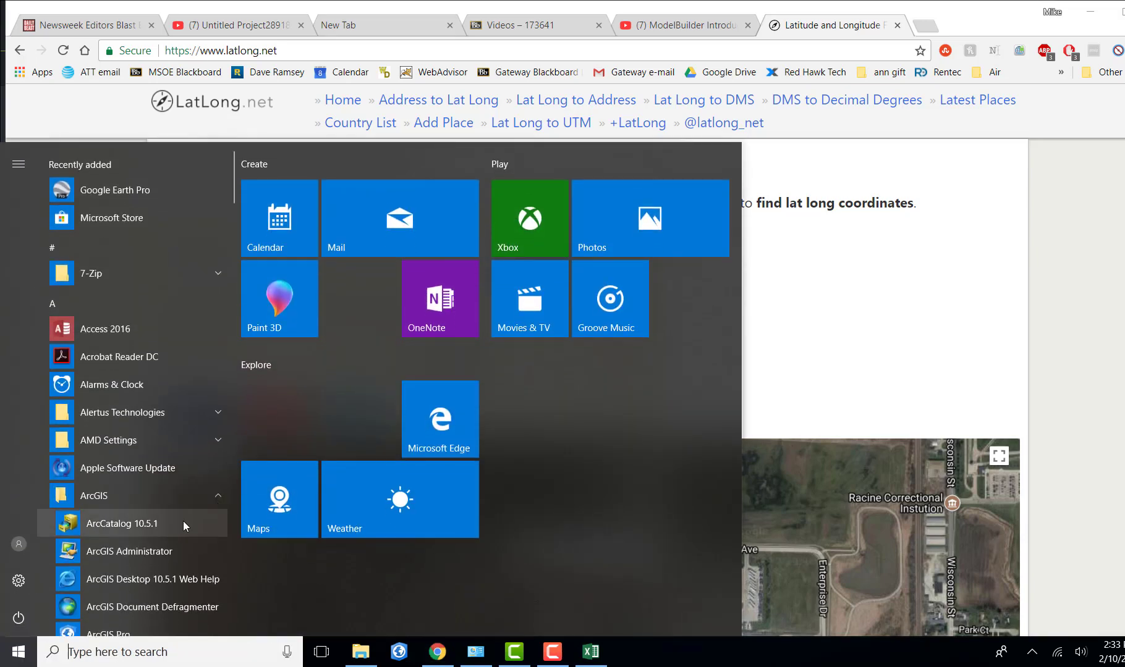
click(132, 551)
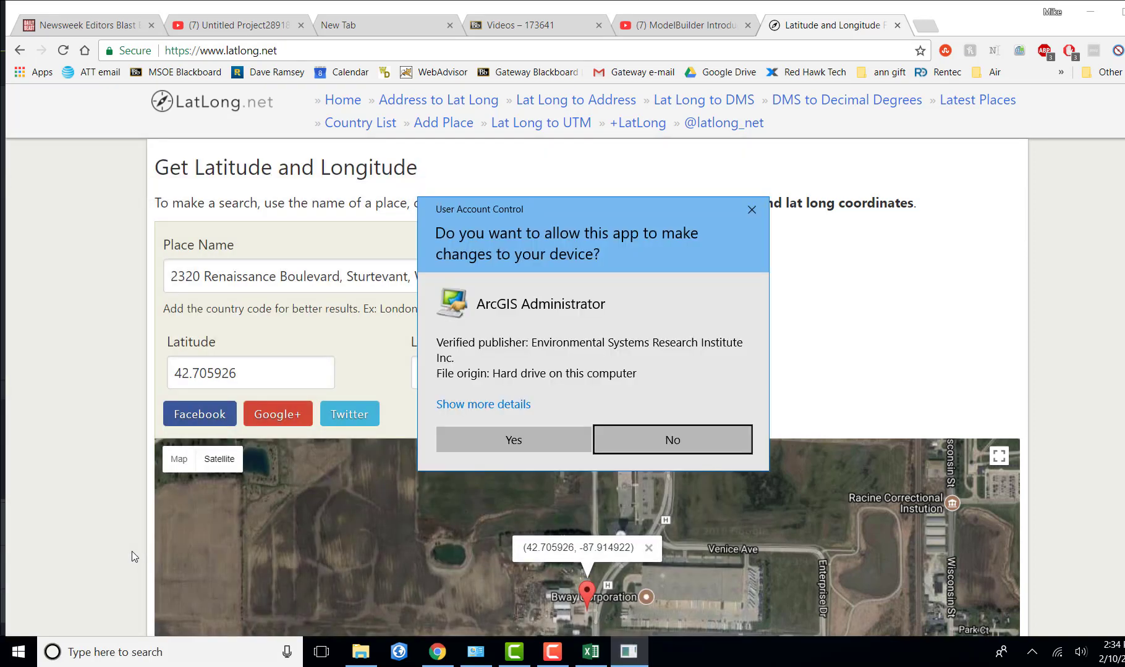
click(469, 437)
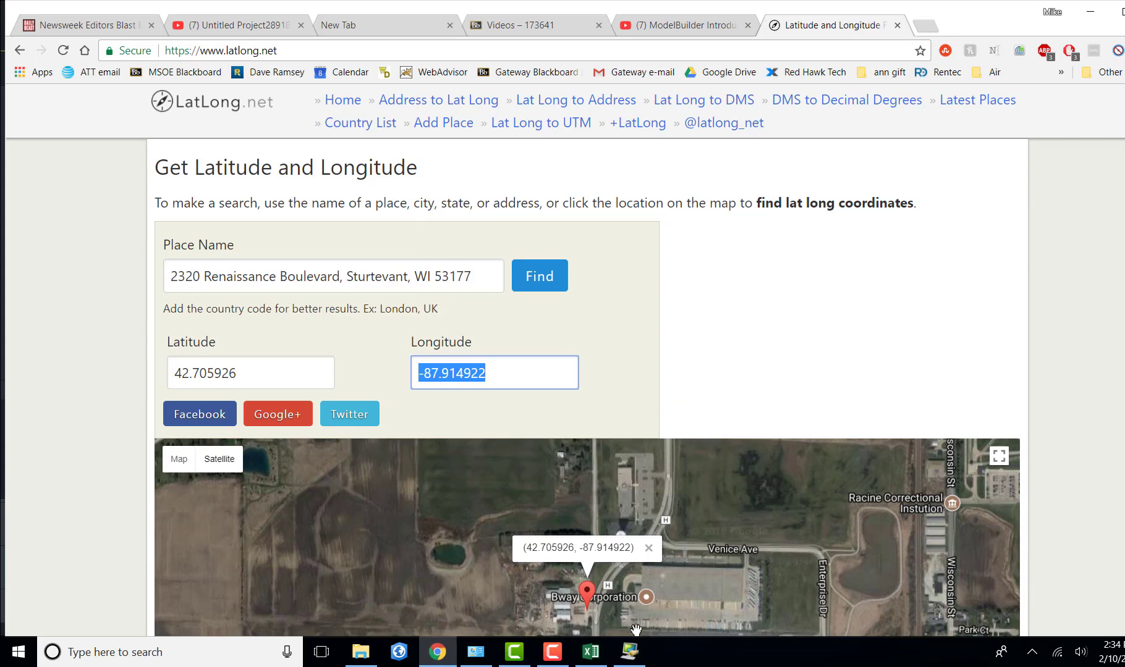
mouse_move(628, 653)
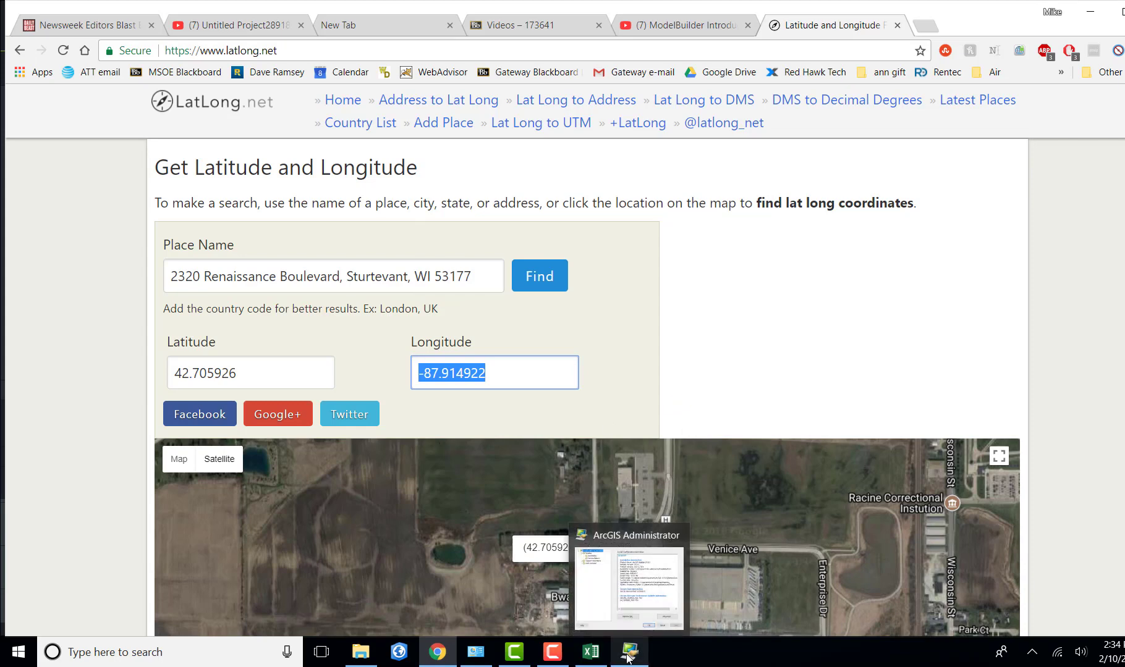
click(629, 655)
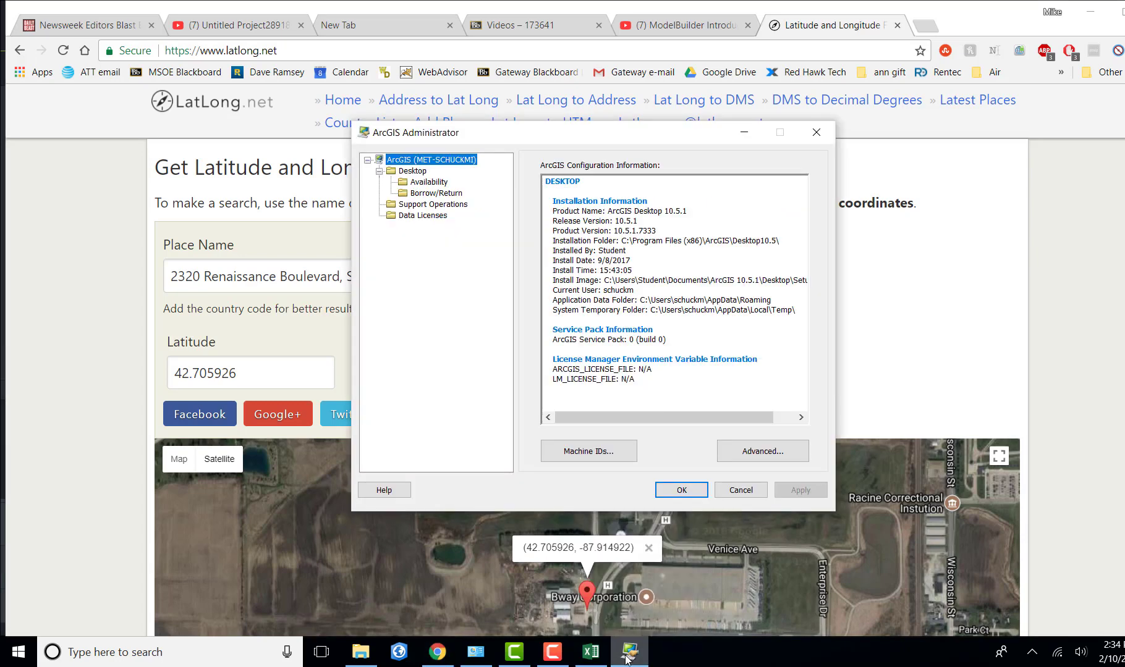
click(431, 196)
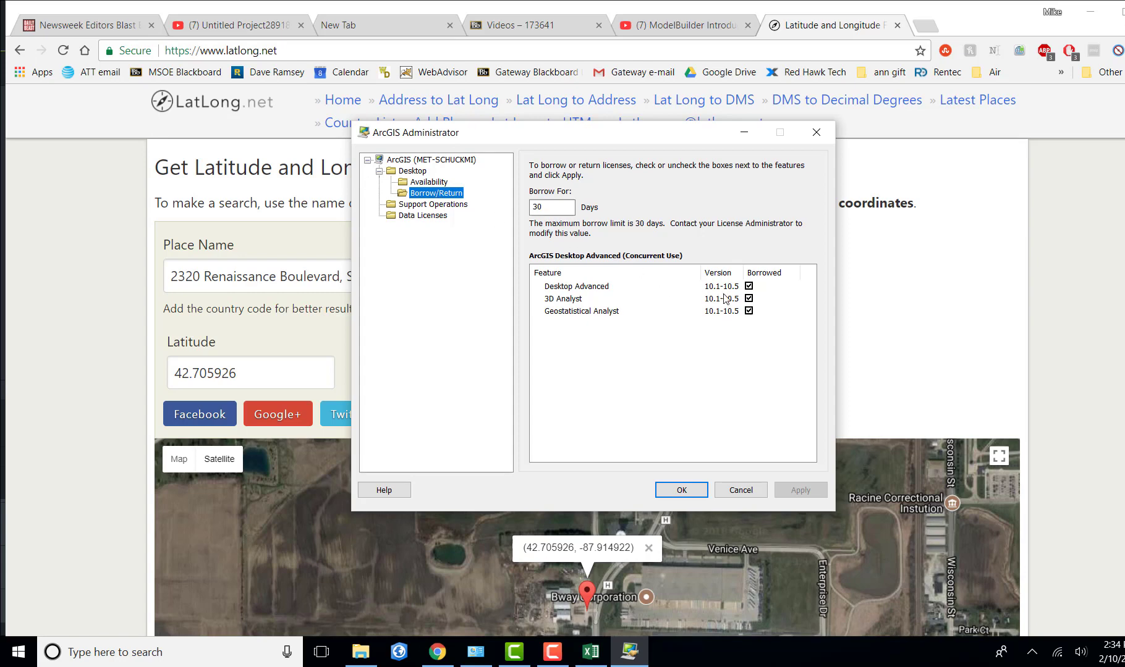
click(740, 490)
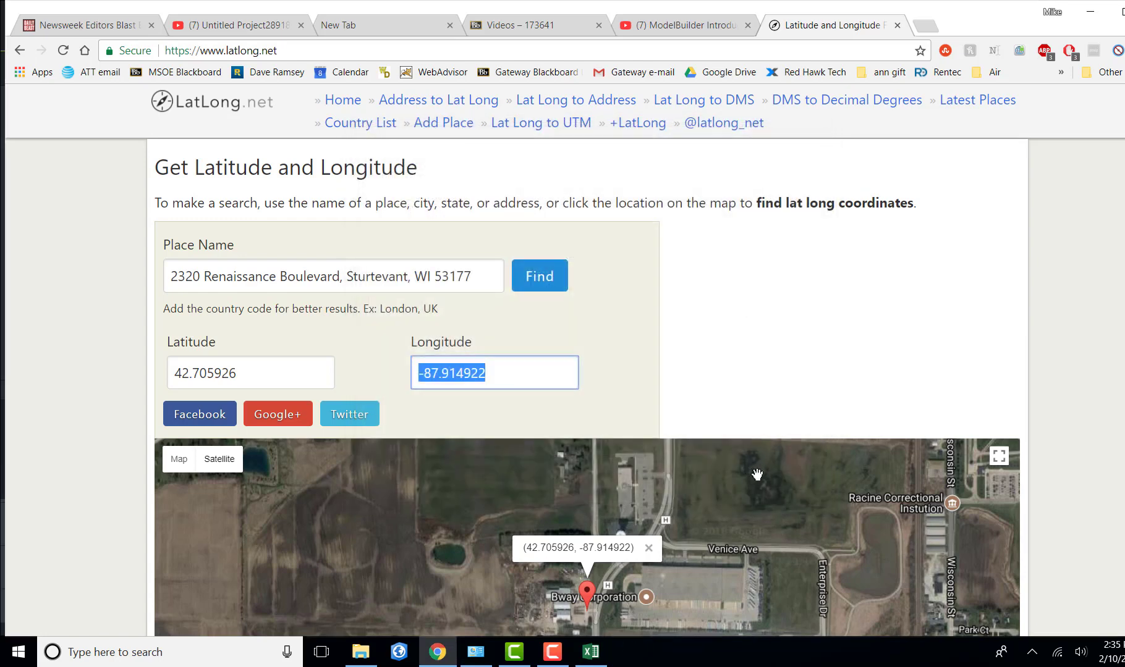
- Launch ArcMap 10.5.1 and start with a blank untitled map
click(19, 652)
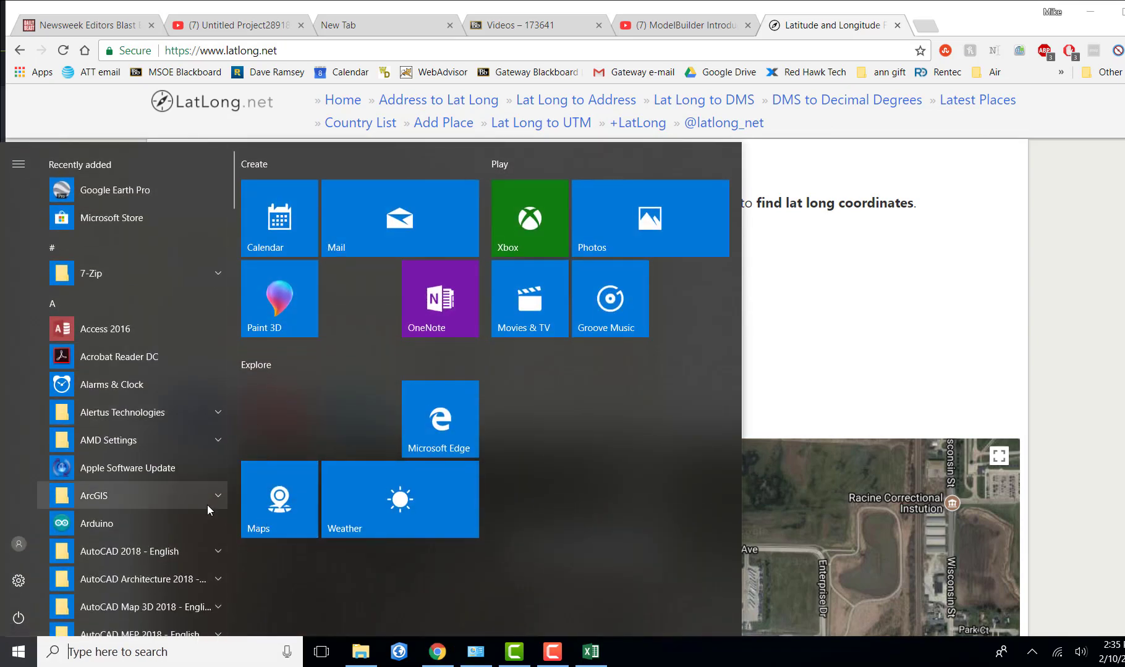
click(209, 499)
scroll(213, 502, down, 3)
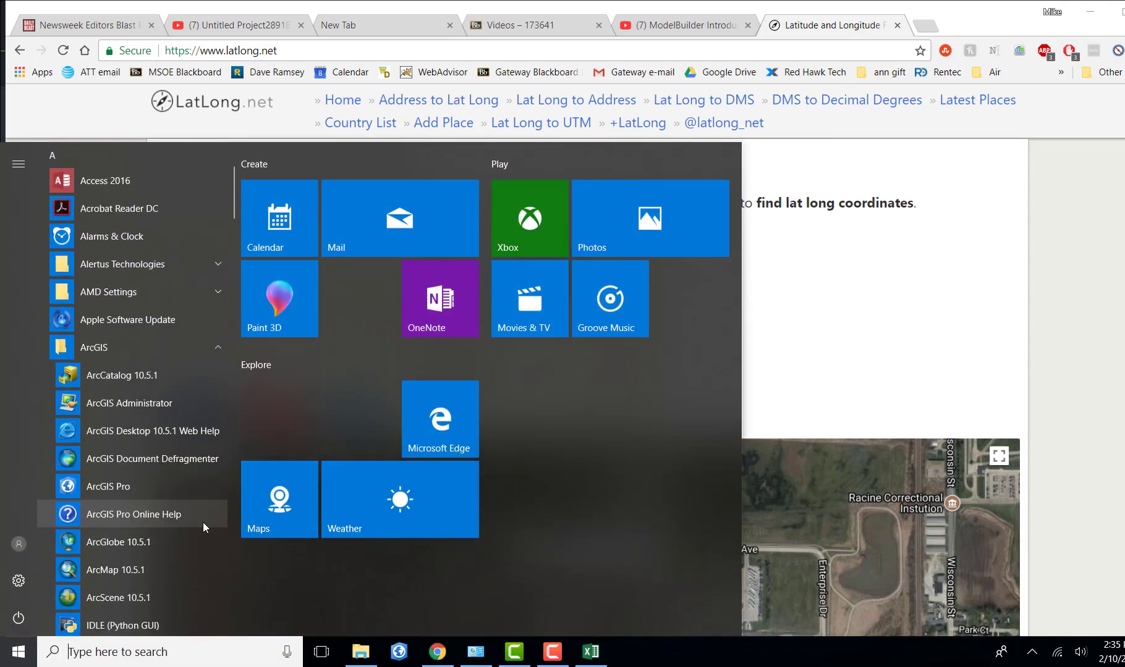
click(150, 566)
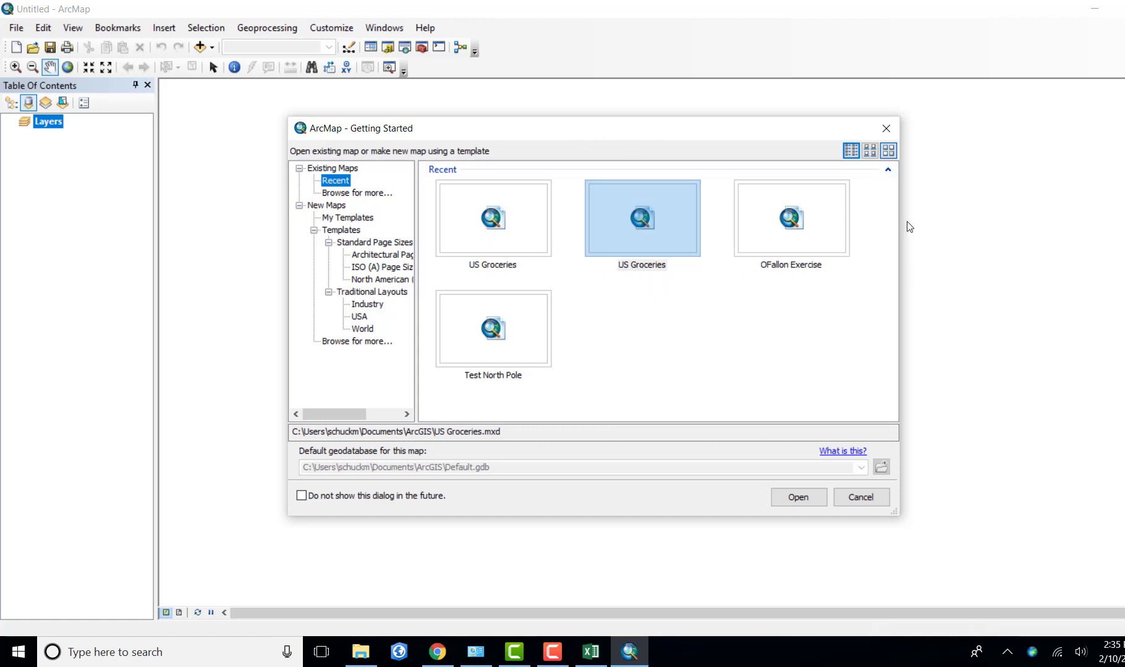
click(868, 502)
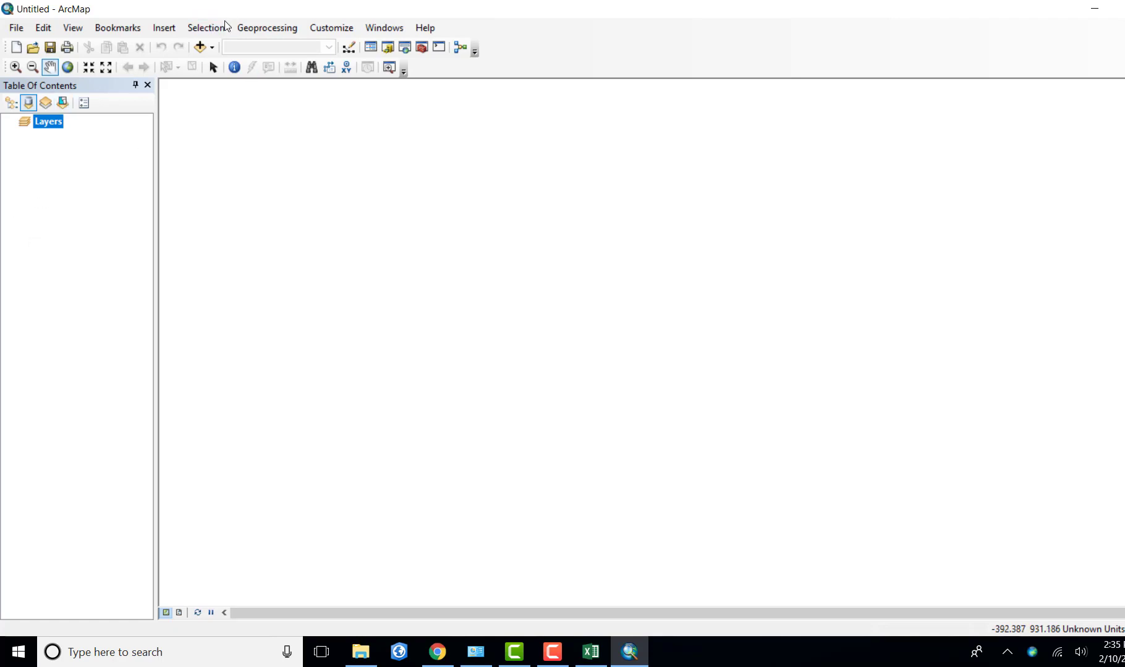
- Search ArcGIS Online for "groceries" and add the US_Grocery_Stores_Esri layer to the map
click(214, 47)
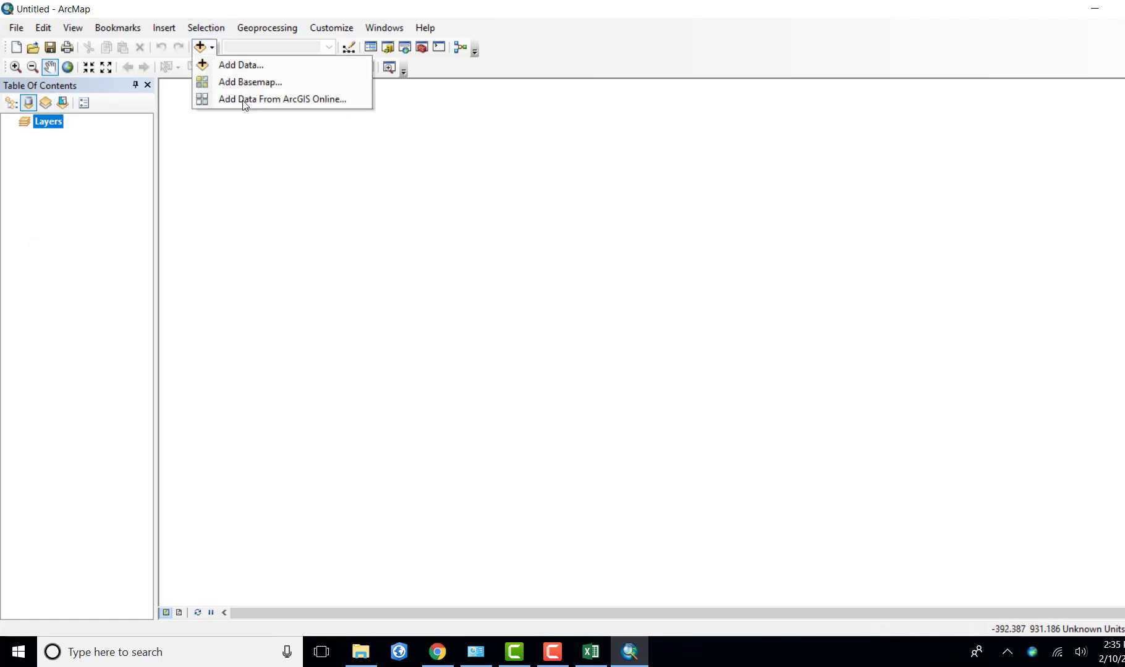
click(252, 100)
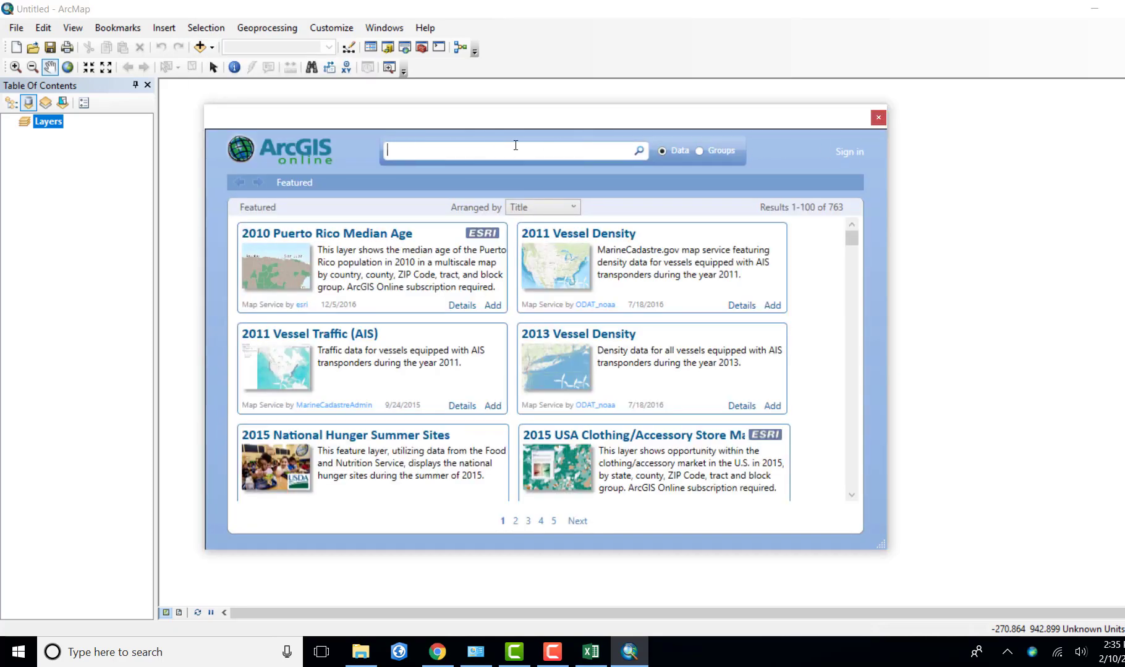
text(groceries)
click(640, 151)
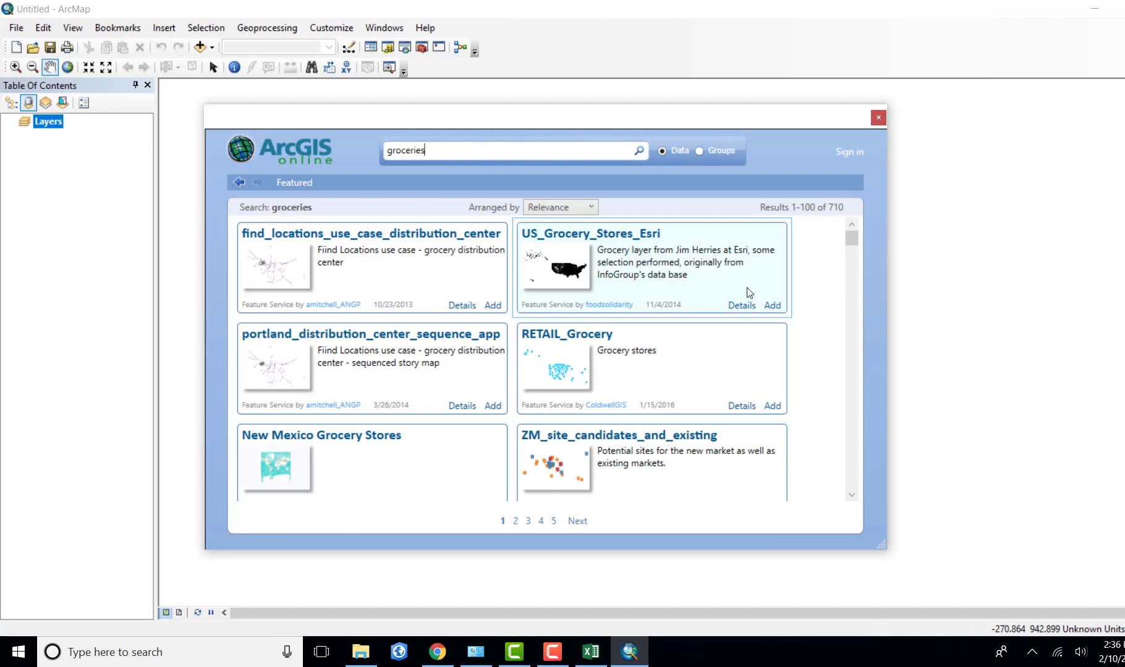
click(772, 306)
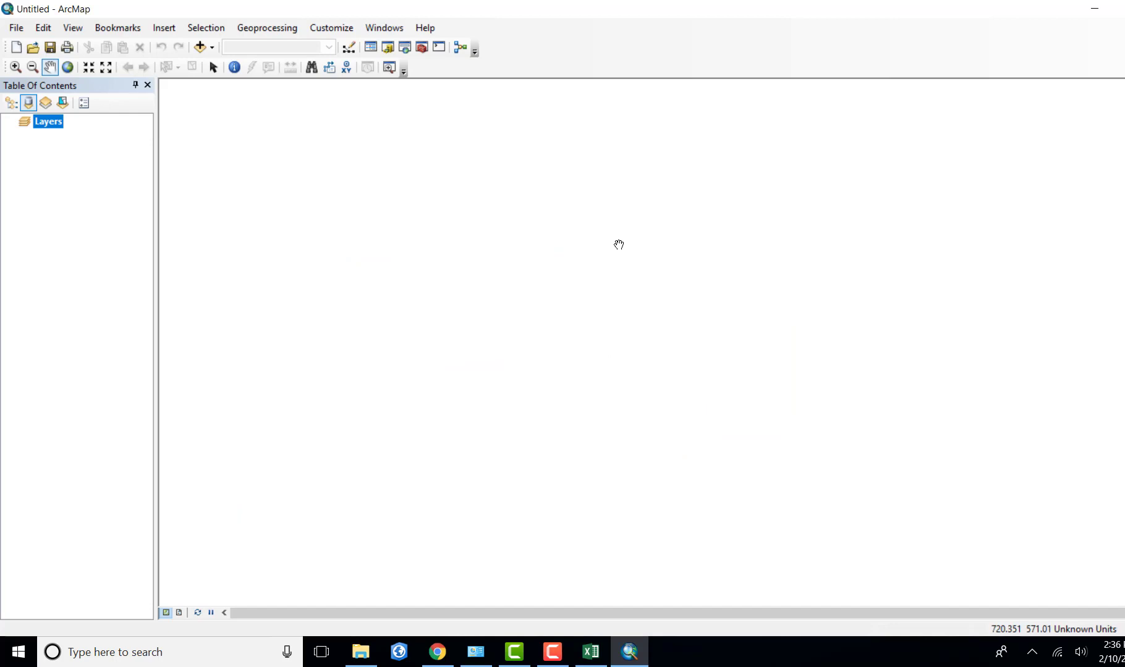
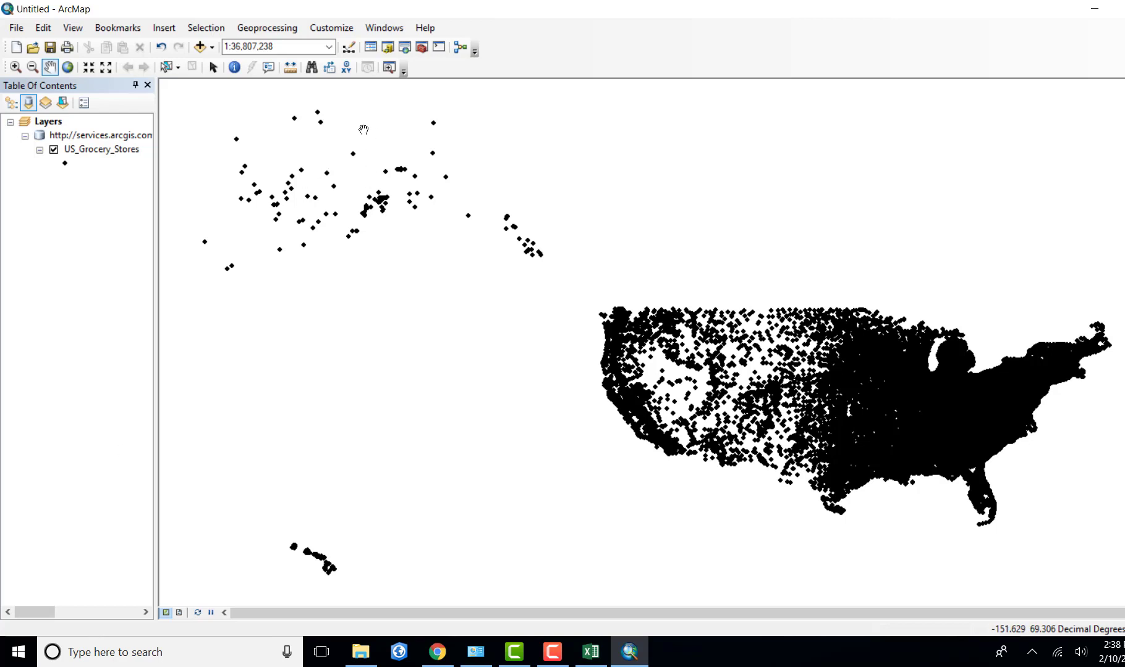
- Start adding data to the map and browse the Downloads folder to open the iMET.xlsx workbook
click(211, 47)
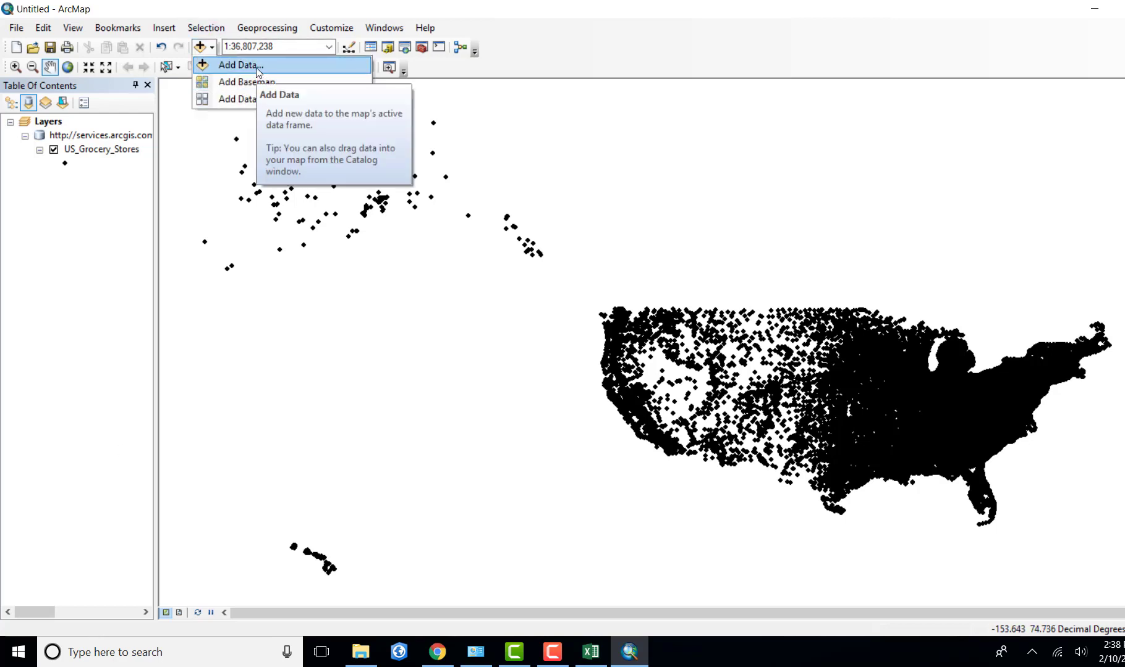
click(206, 60)
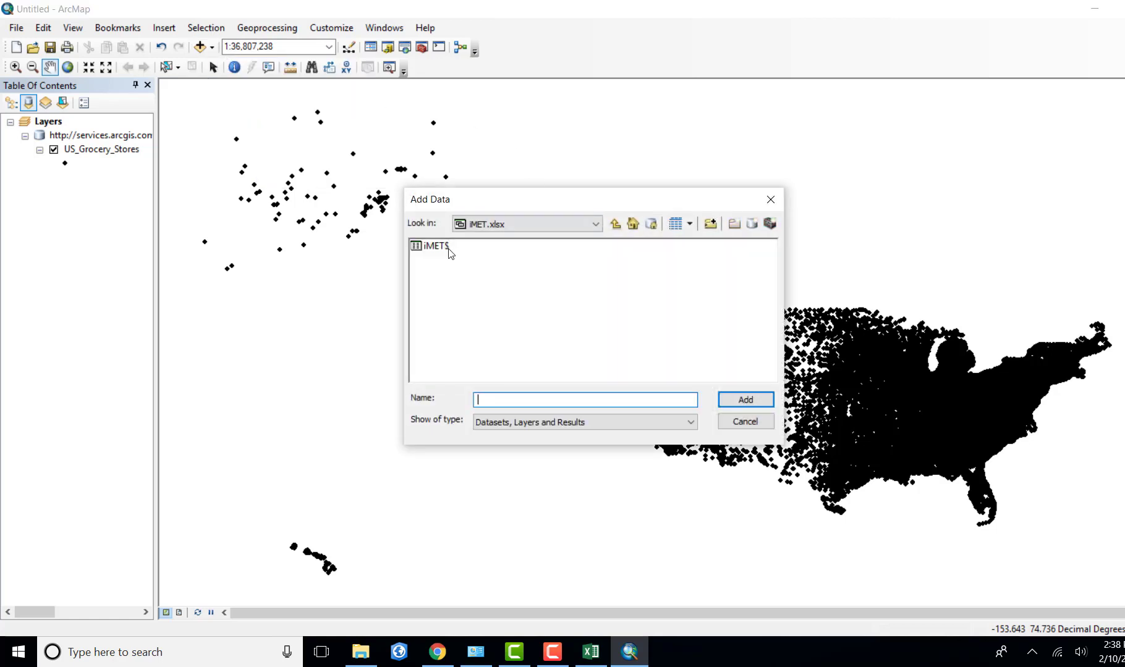
click(615, 225)
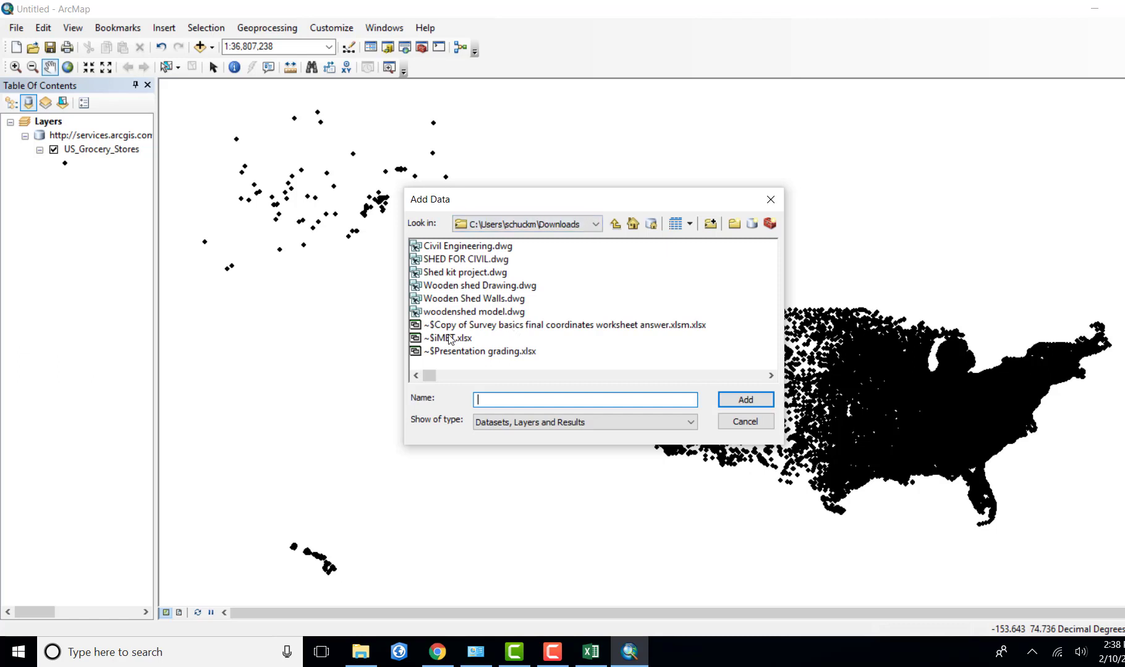
click(769, 375)
scroll(615, 304, down, 5)
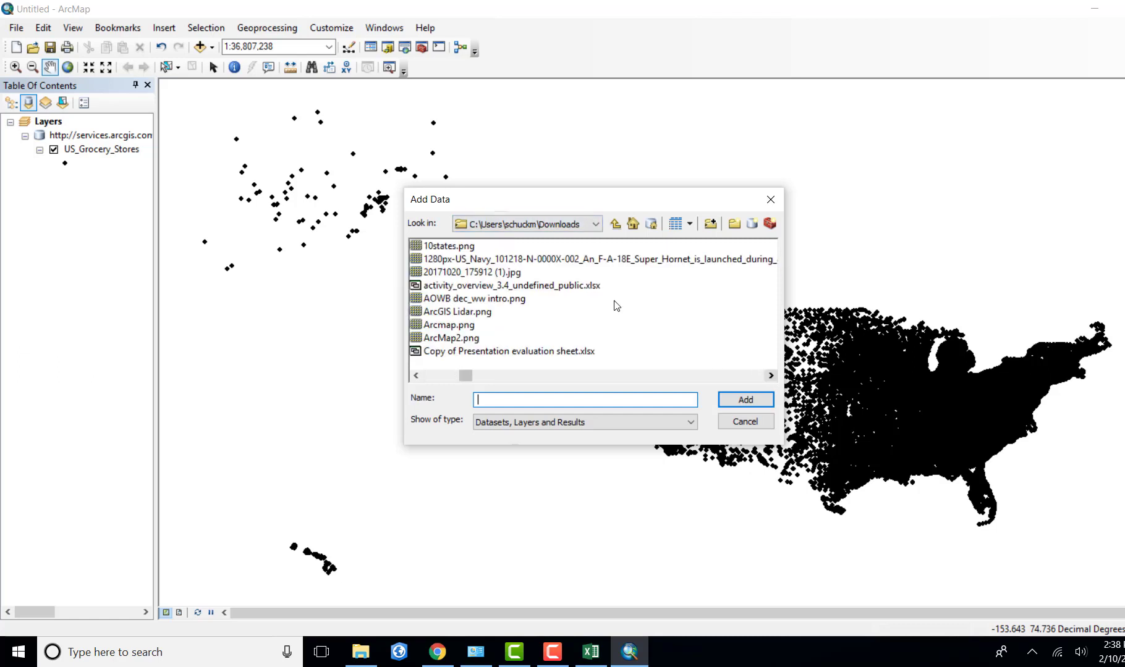
scroll(615, 304, down, 1)
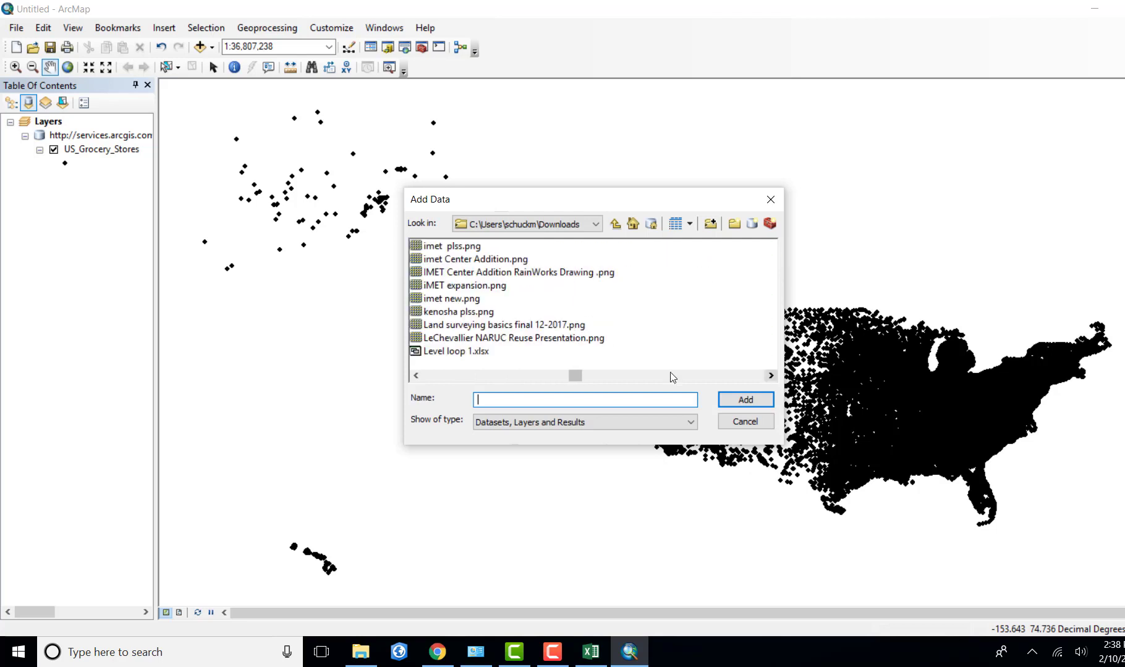
click(416, 375)
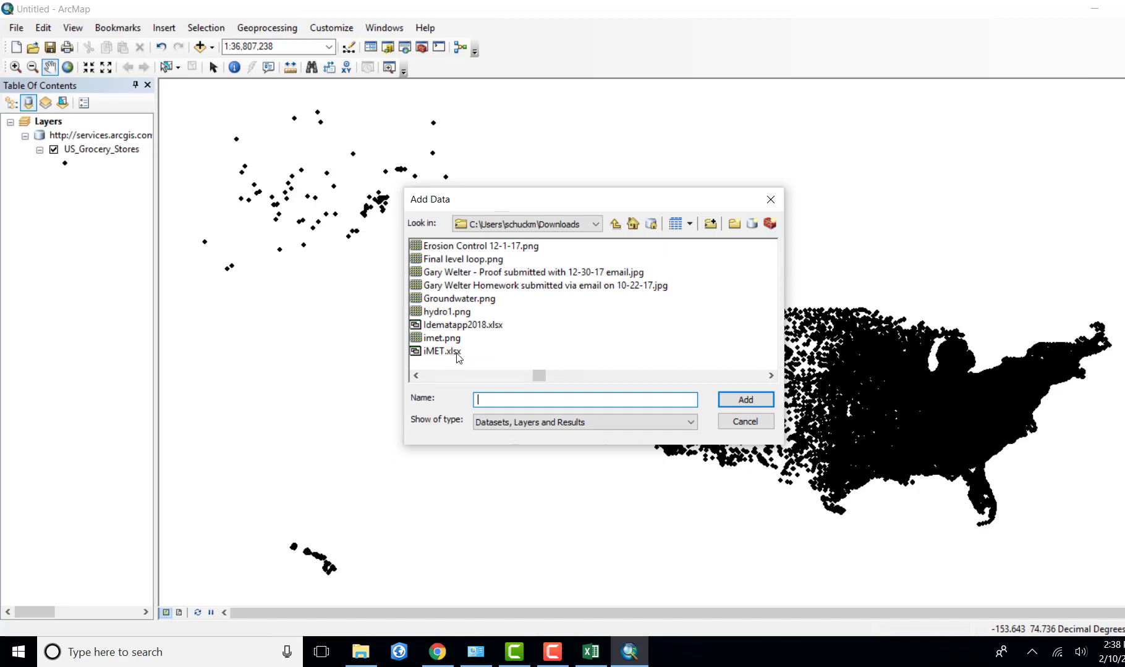
click(436, 353)
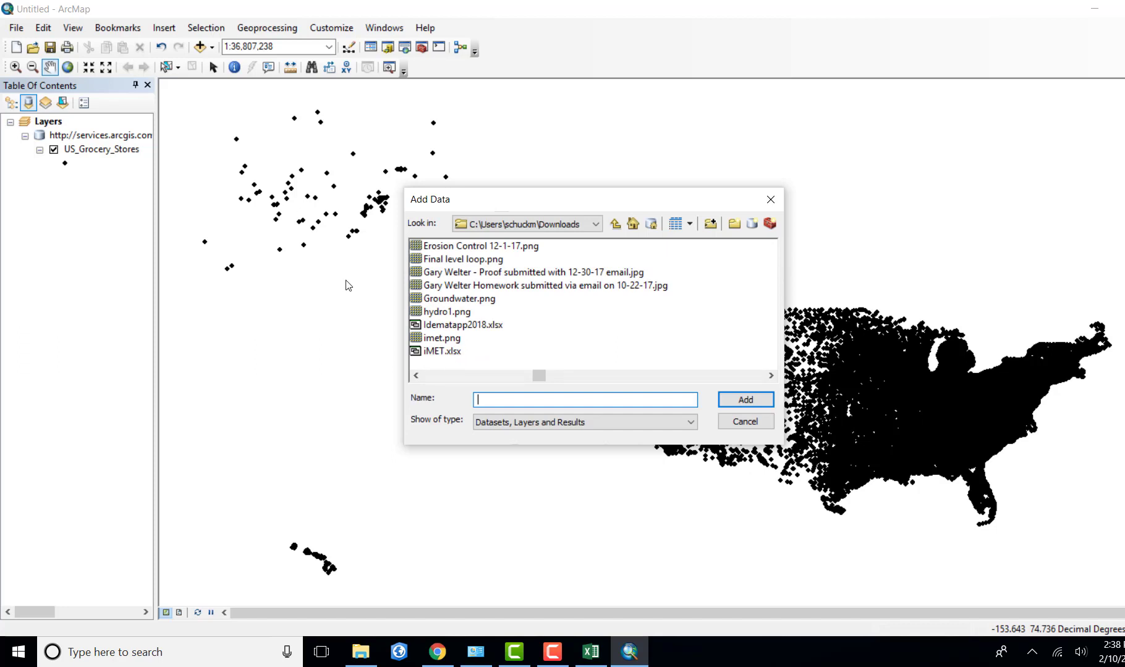
click(741, 401)
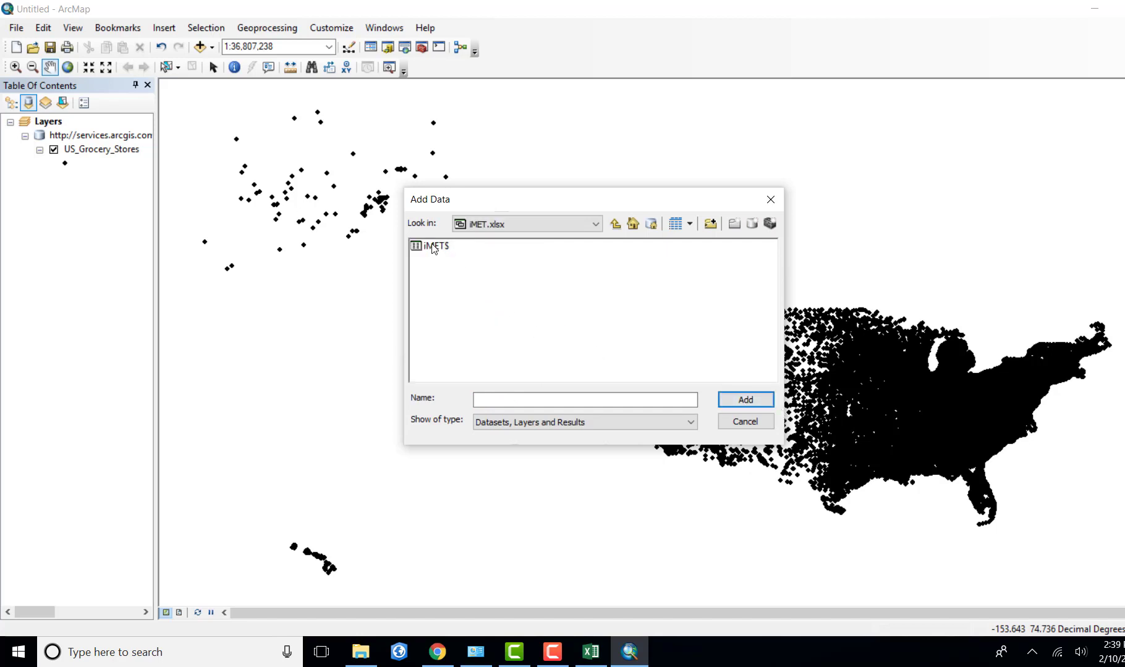
- Check the worksheet name in the Excel workbook, and add the iMET$ sheet to the ArcMap map
click(588, 652)
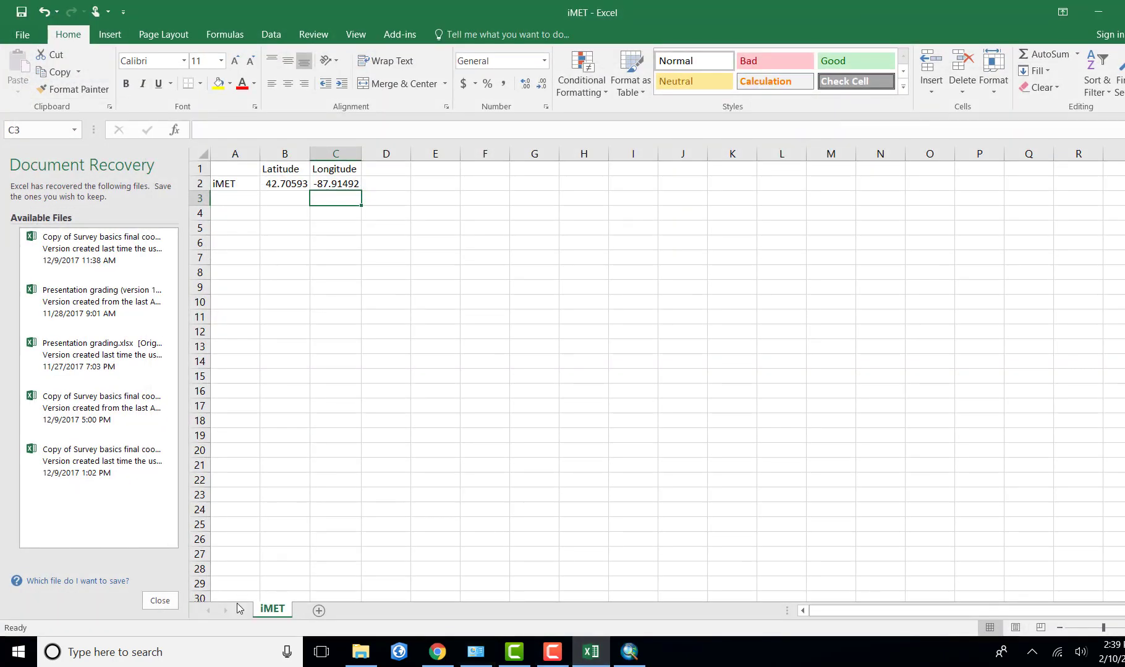
click(629, 657)
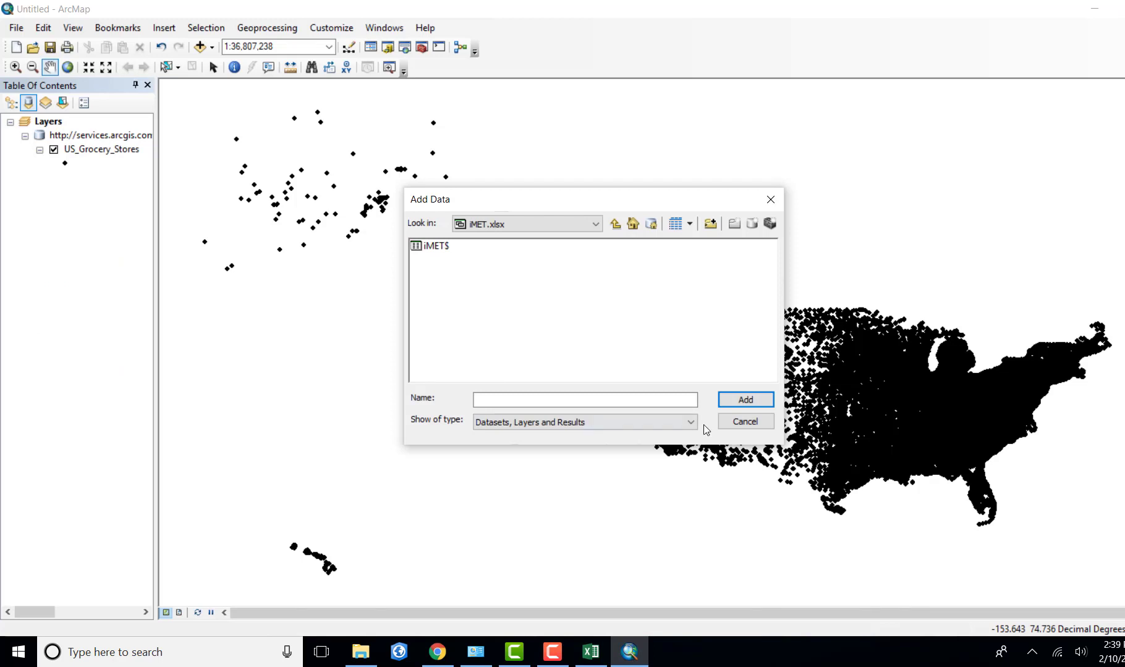
click(426, 248)
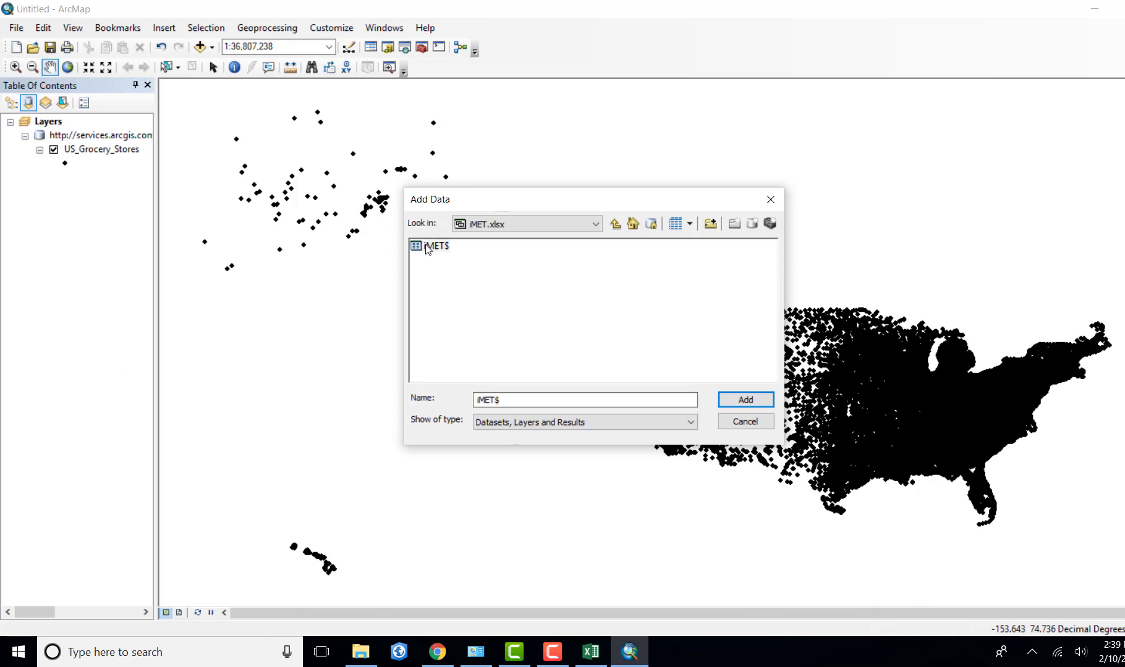
click(733, 399)
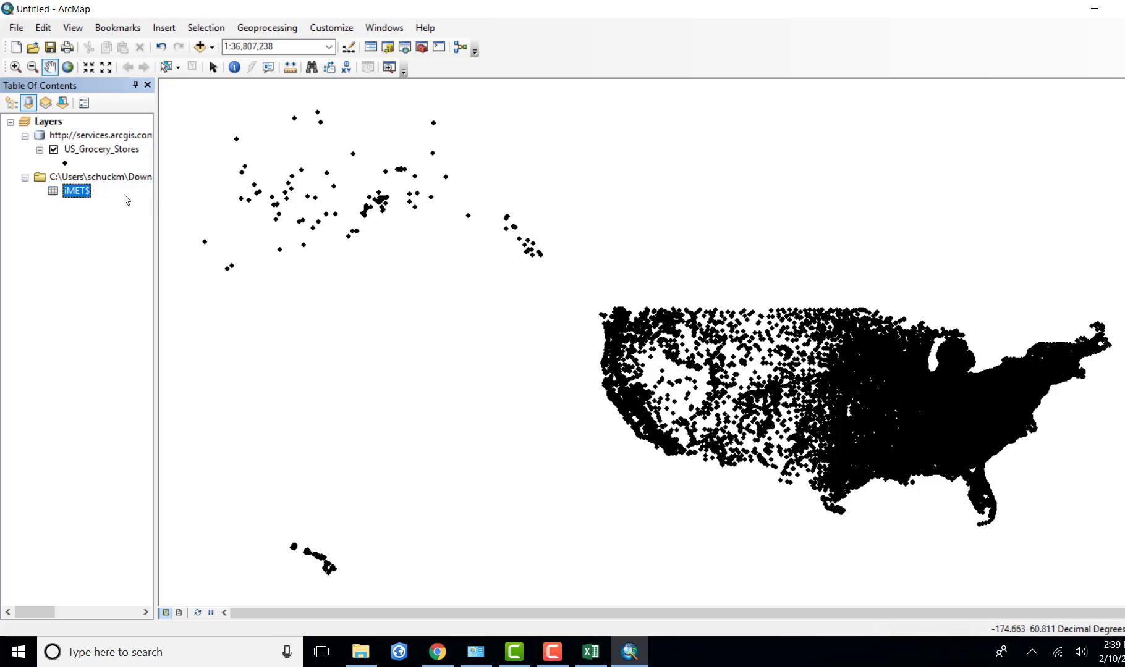
- Display the iMET$ table as XY points with Longitude as the X field and Latitude as the Y field
right_click(76, 195)
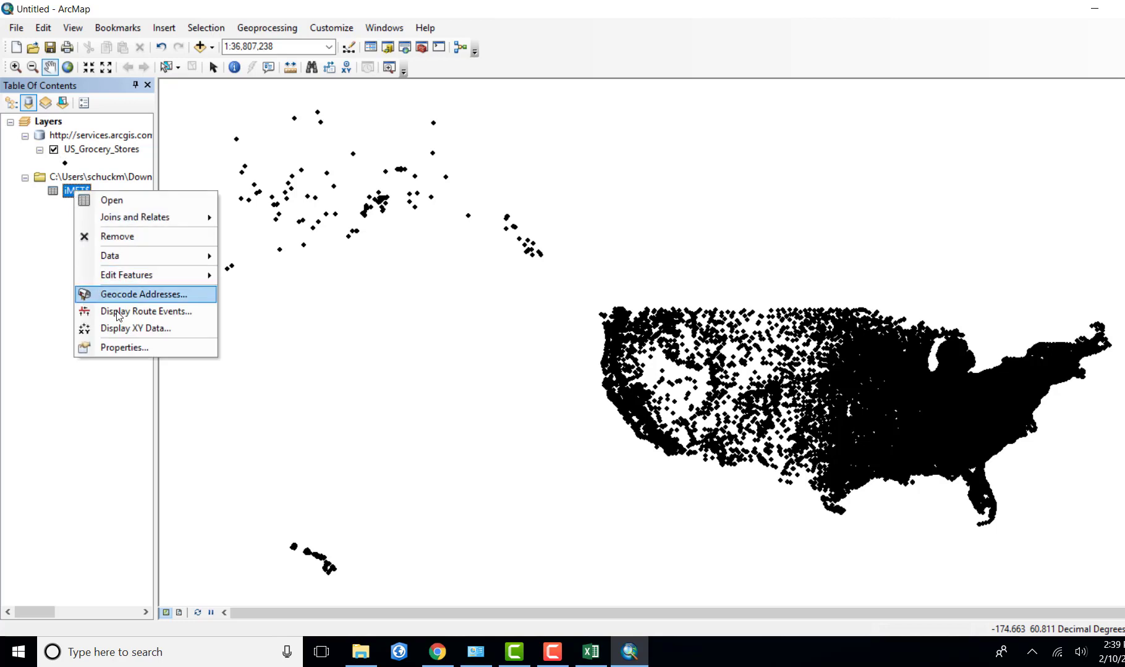
click(130, 329)
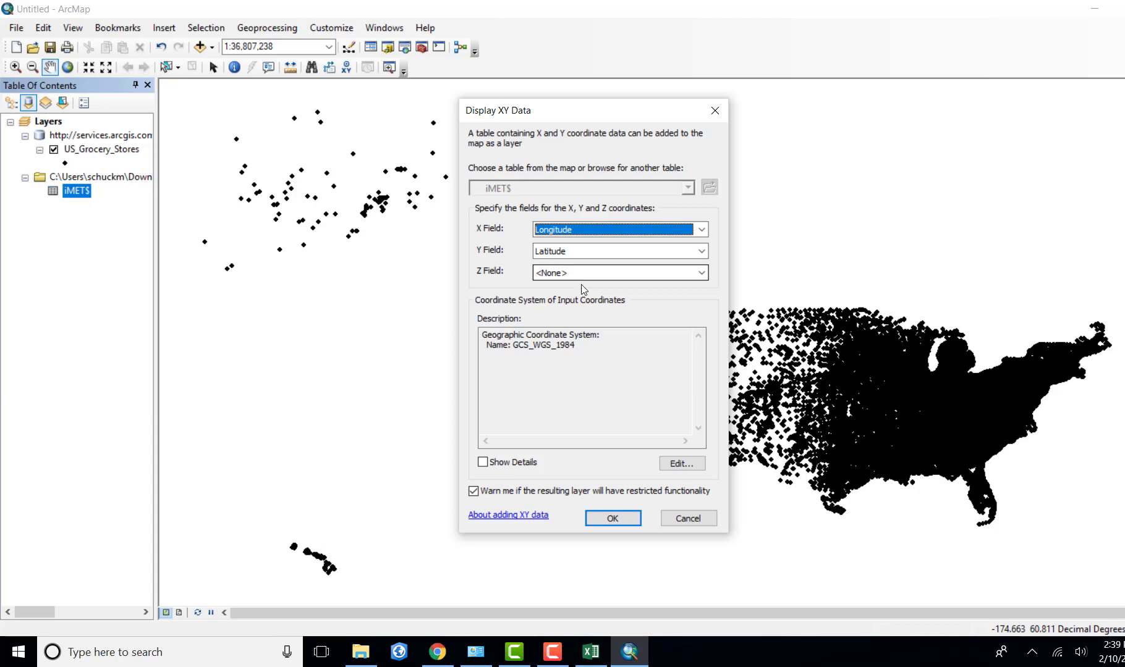
click(612, 519)
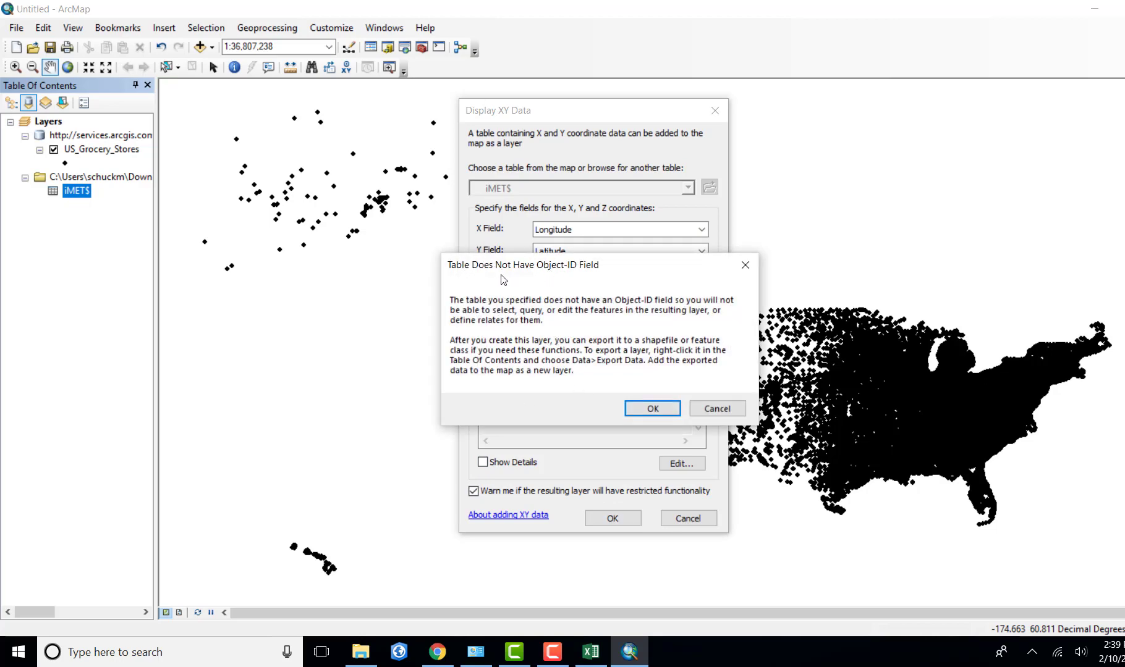
click(652, 410)
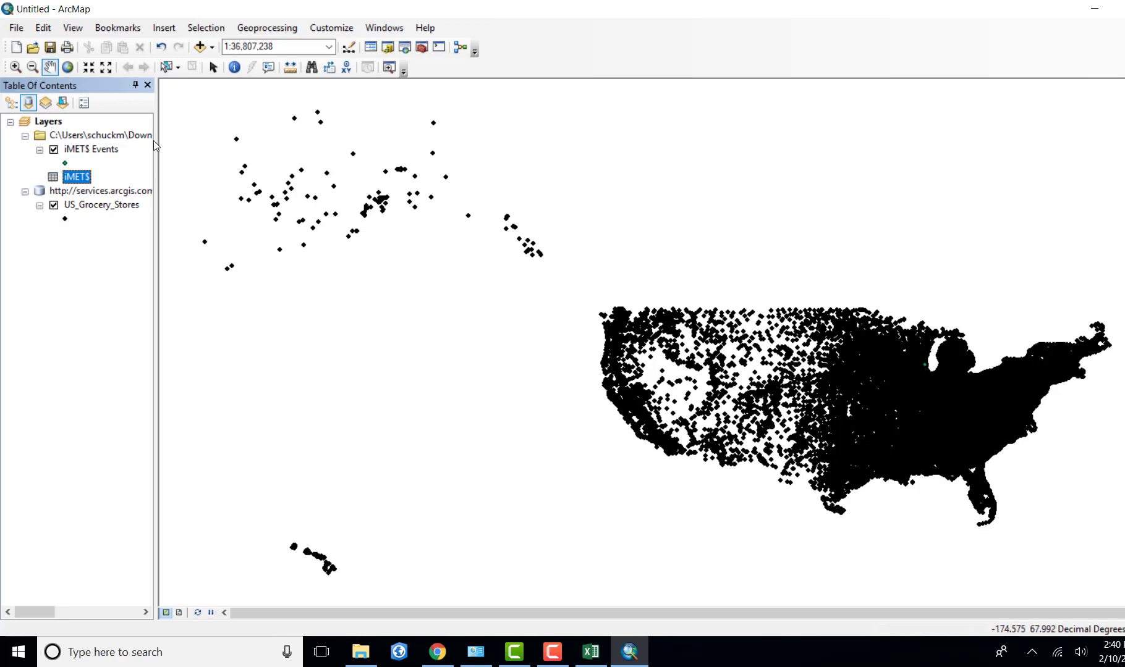
- Change the iMET$ Events point symbol to Star 3 and color it red
click(66, 162)
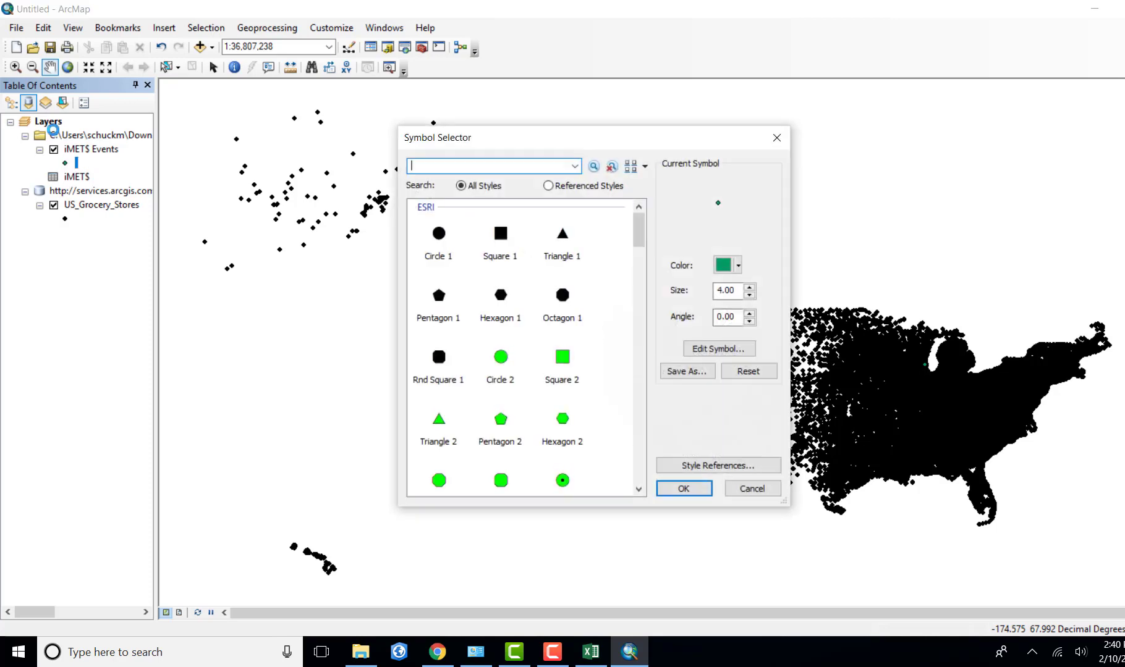
scroll(532, 327, down, 3)
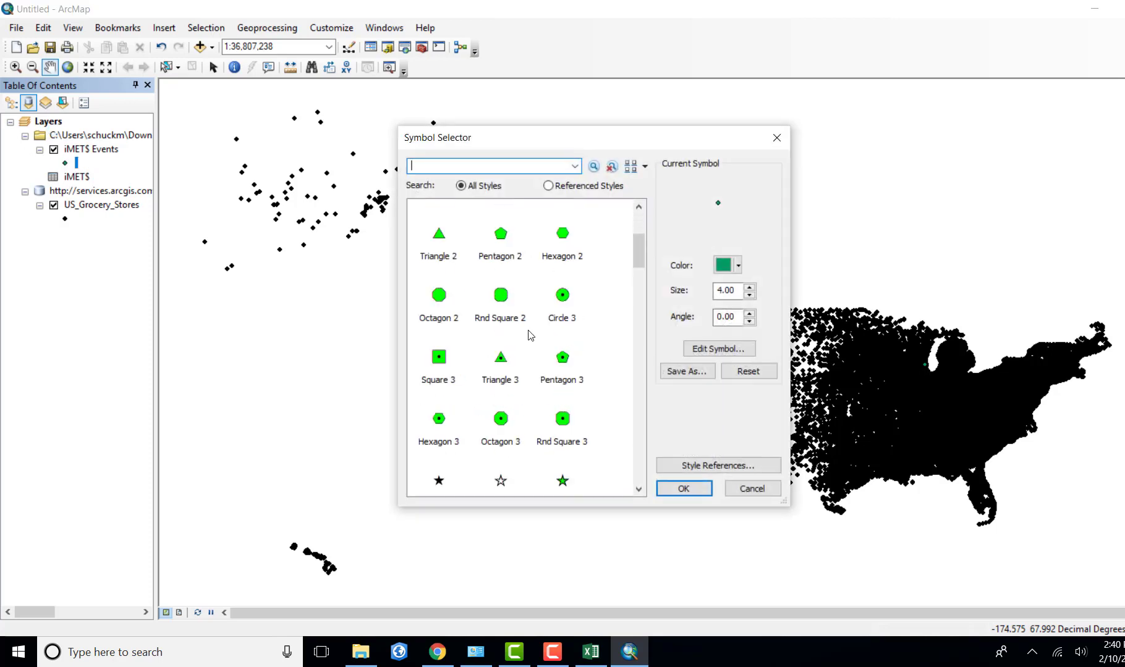
scroll(530, 342, down, 3)
click(565, 303)
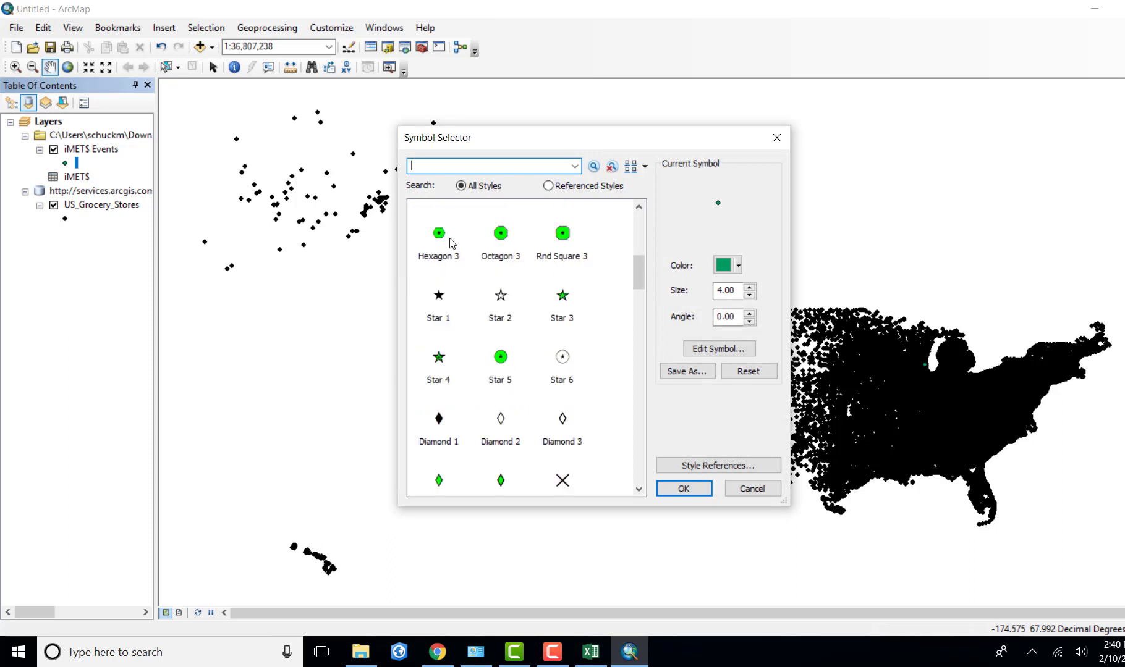
click(735, 265)
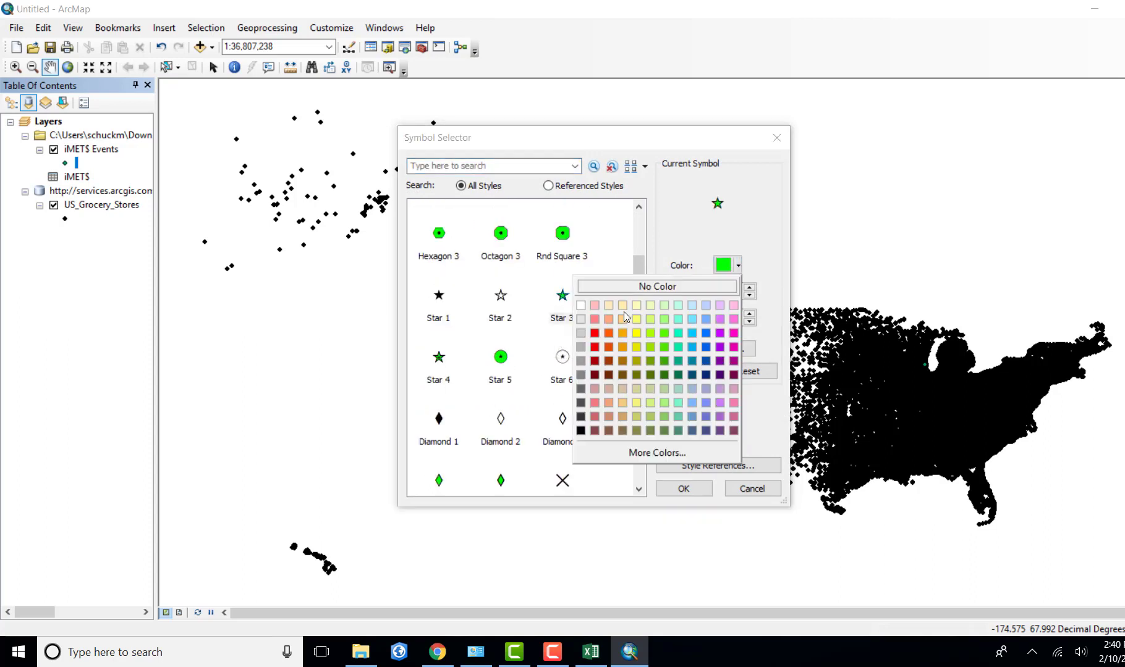
click(595, 333)
click(691, 488)
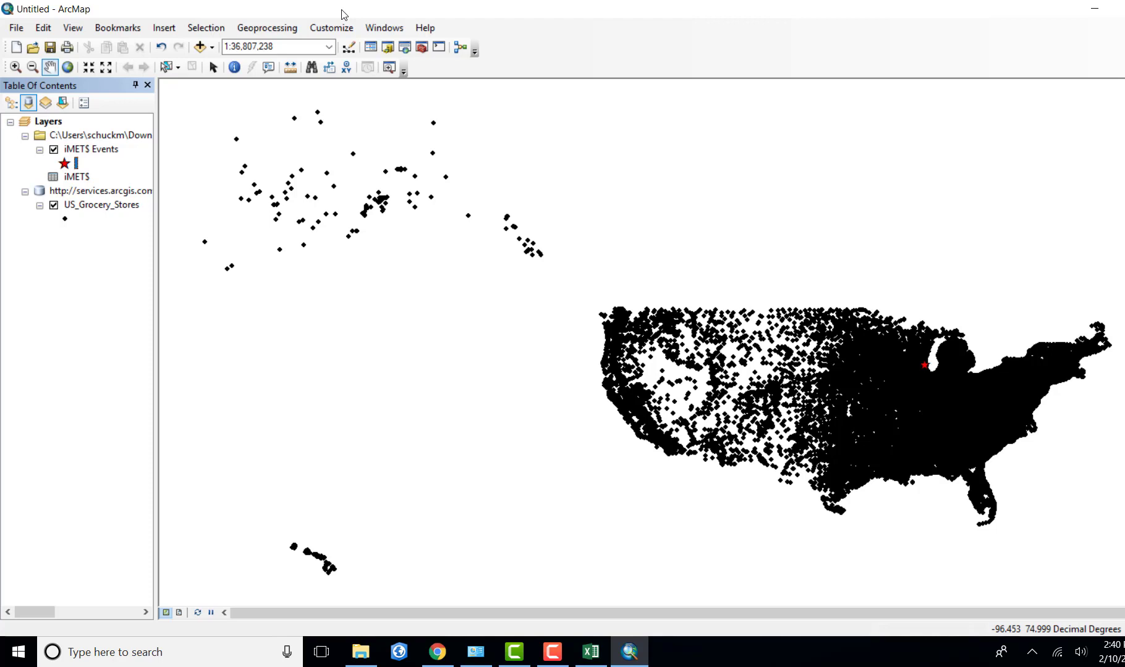
- Search ArcGIS Online for "wisconsin counties" and add the Wisconsin Counties layer by WI_Legislature to the map
click(212, 48)
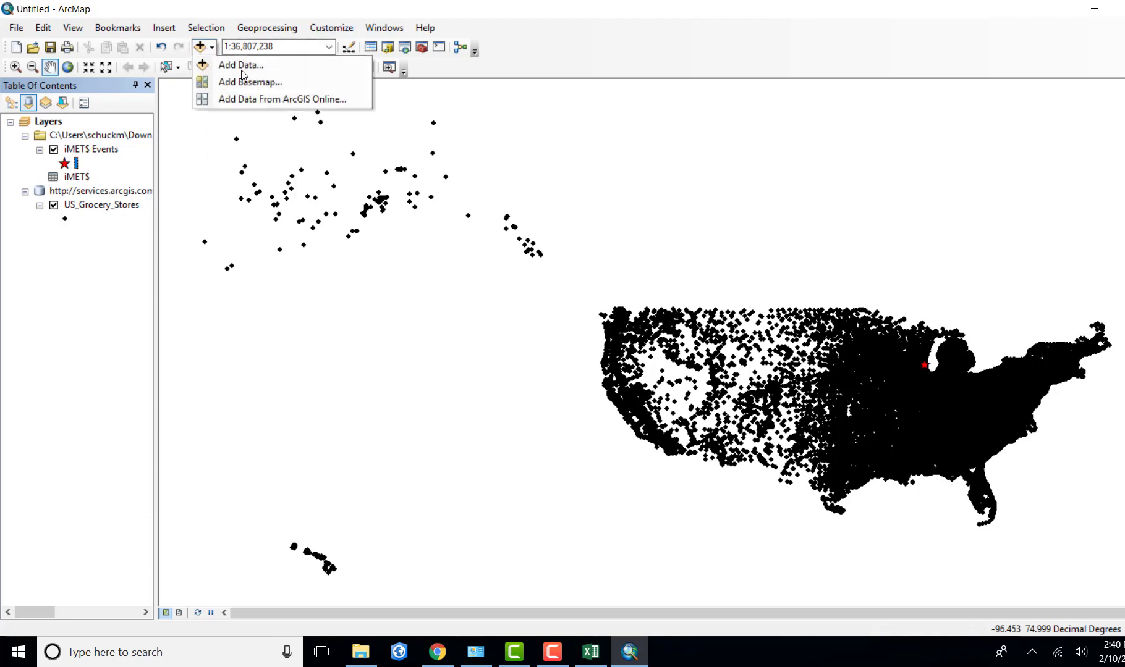
click(257, 100)
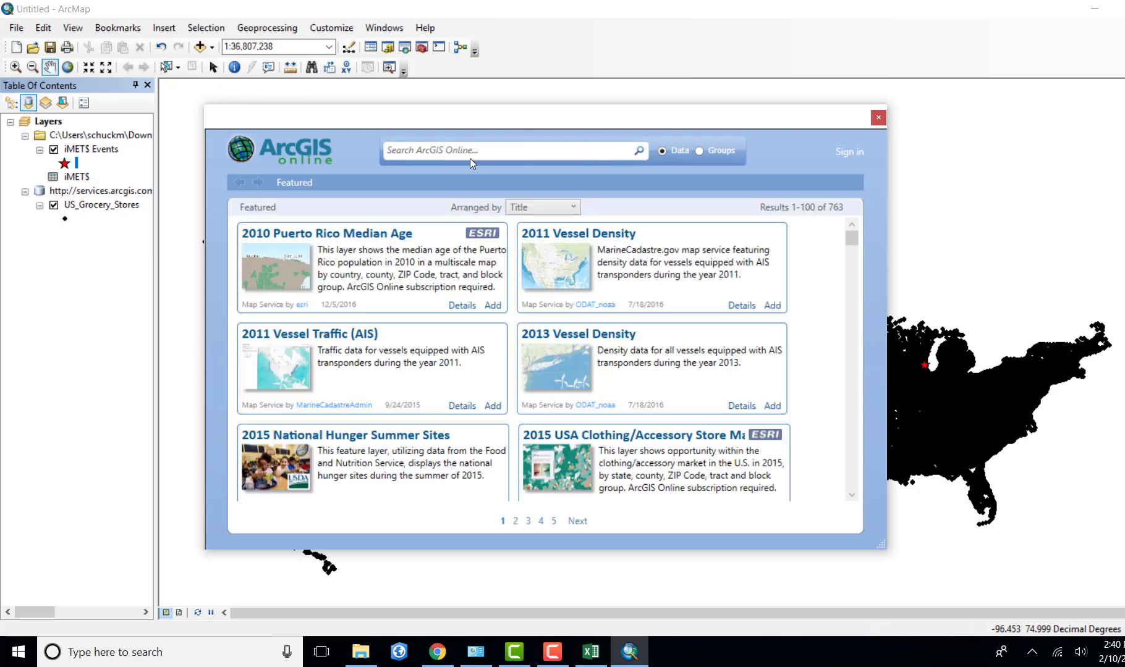
click(482, 152)
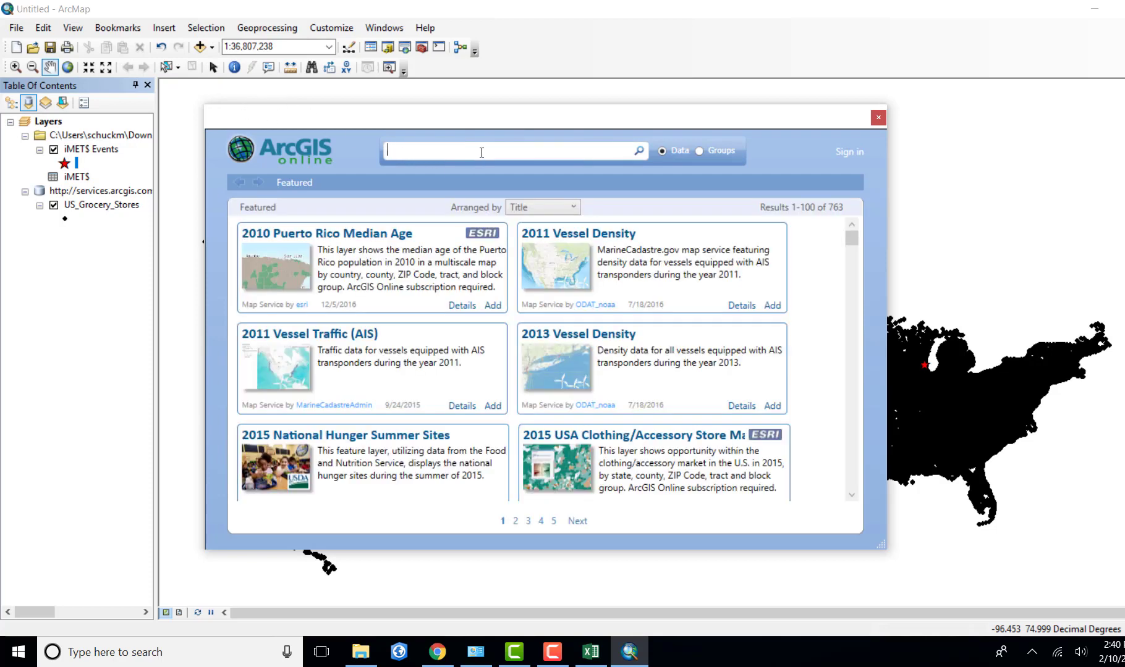
text(wisconsin counties)
click(637, 150)
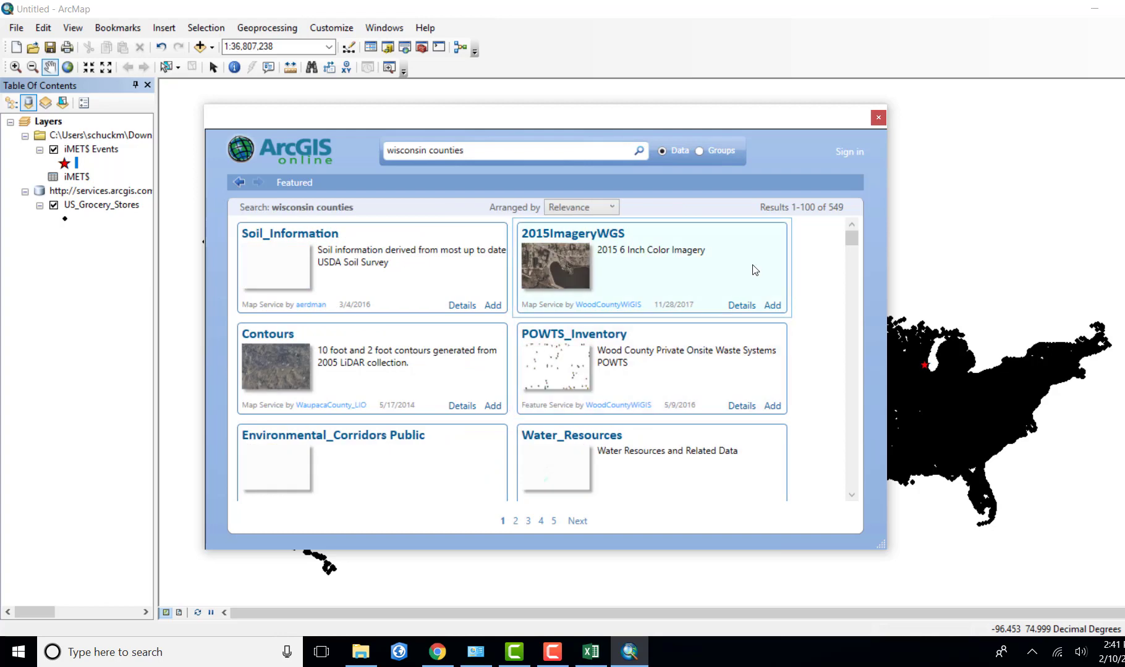
scroll(810, 254, down, 3)
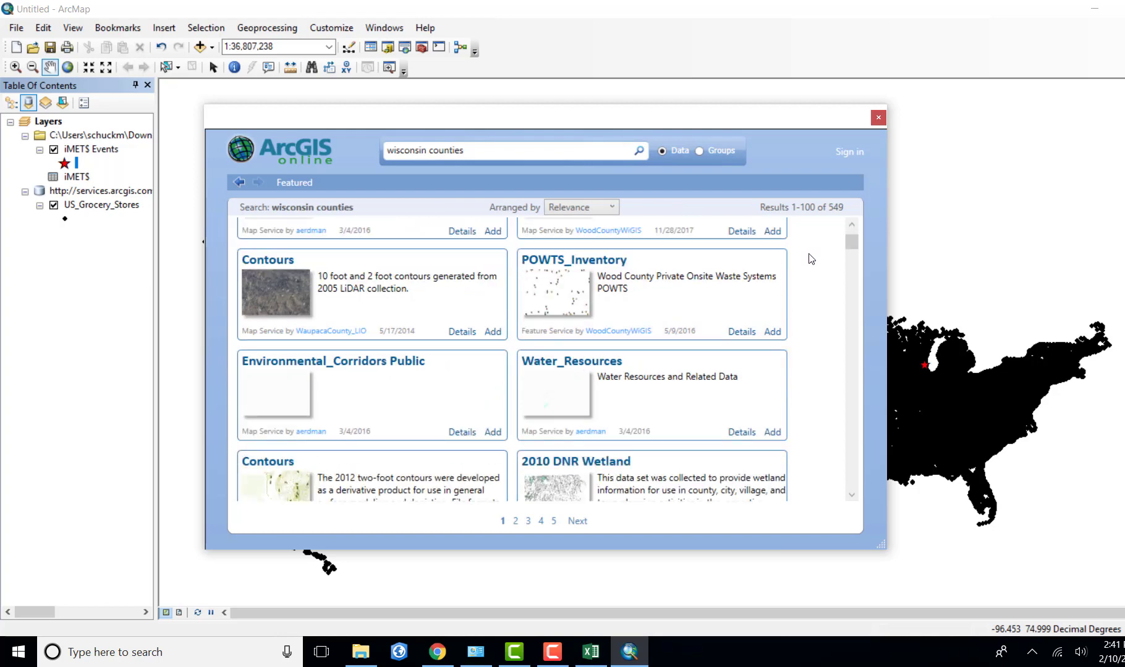
scroll(811, 258, down, 5)
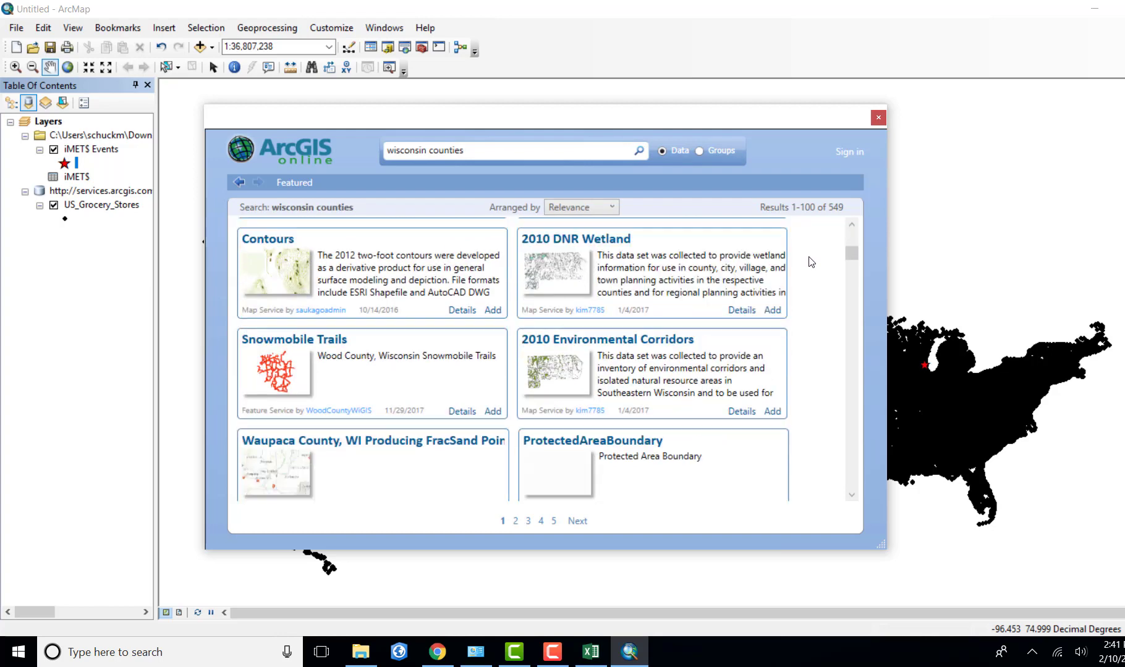
scroll(811, 262, down, 1)
scroll(811, 262, down, 4)
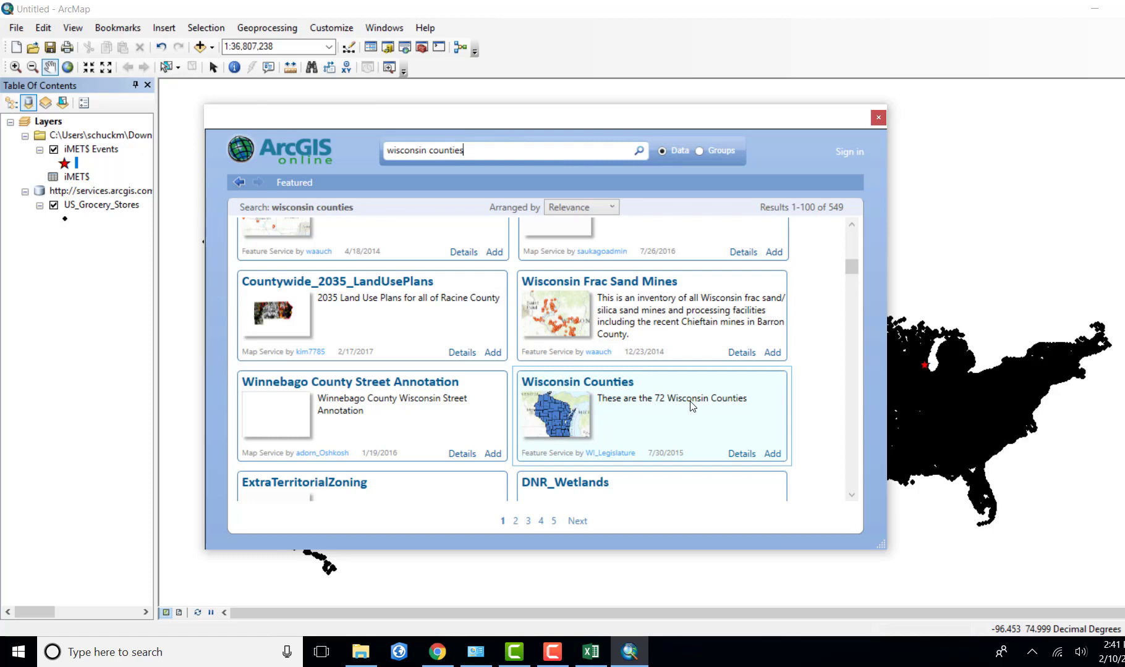
click(772, 455)
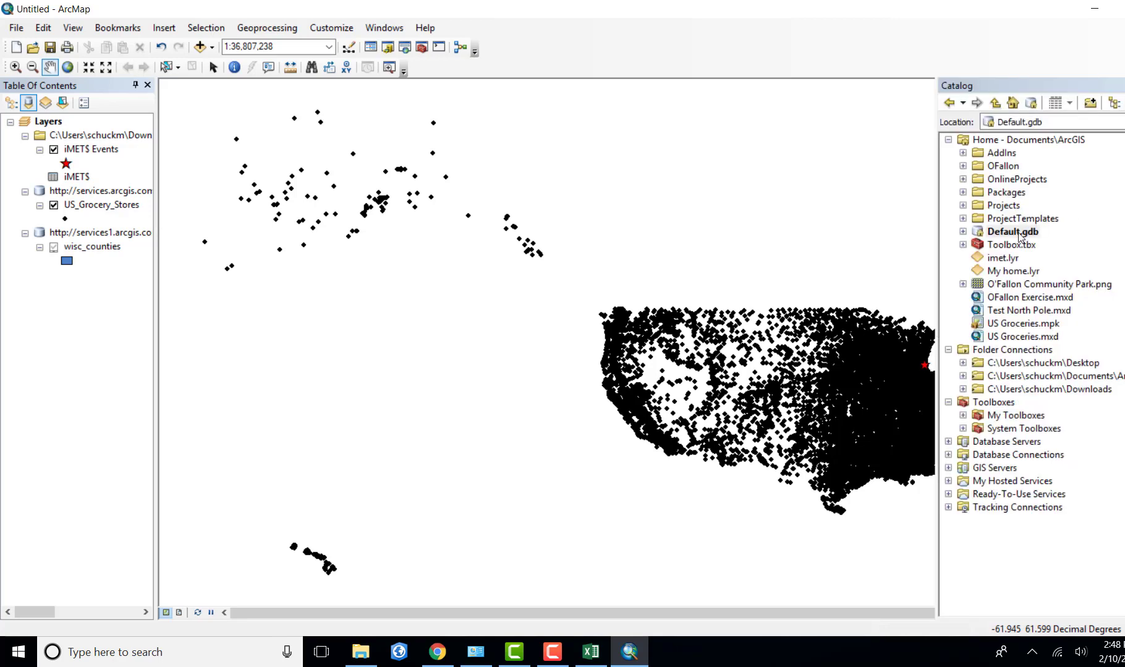
- Expand Default.gdb in the Catalog and review which kinds of new items can be created in it
click(962, 232)
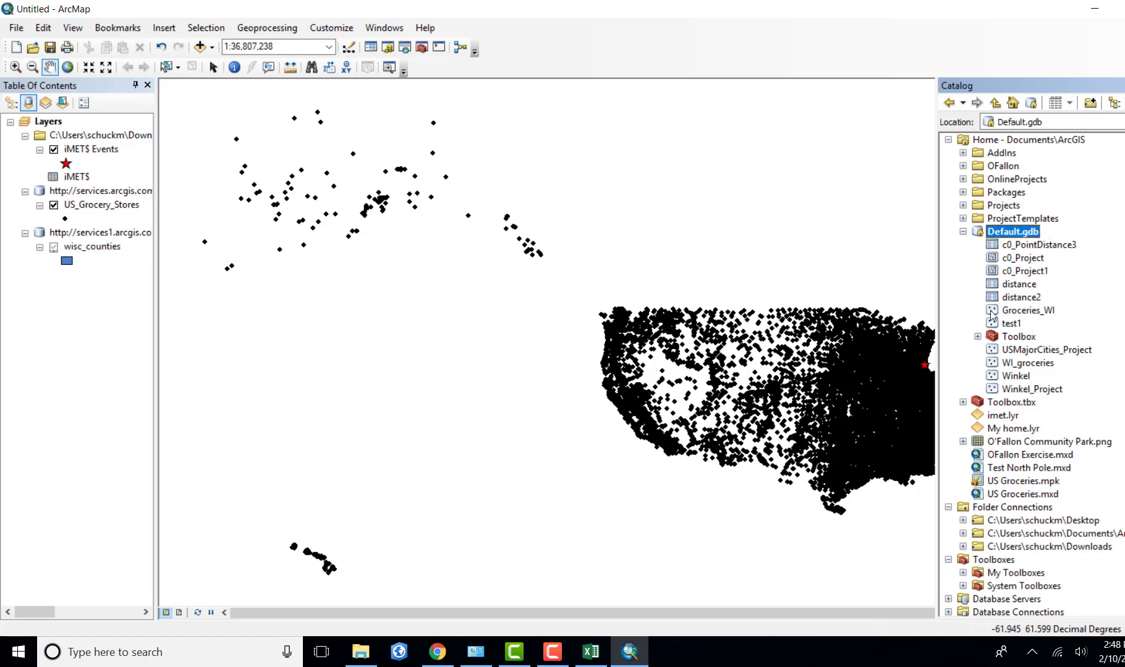
right_click(1012, 231)
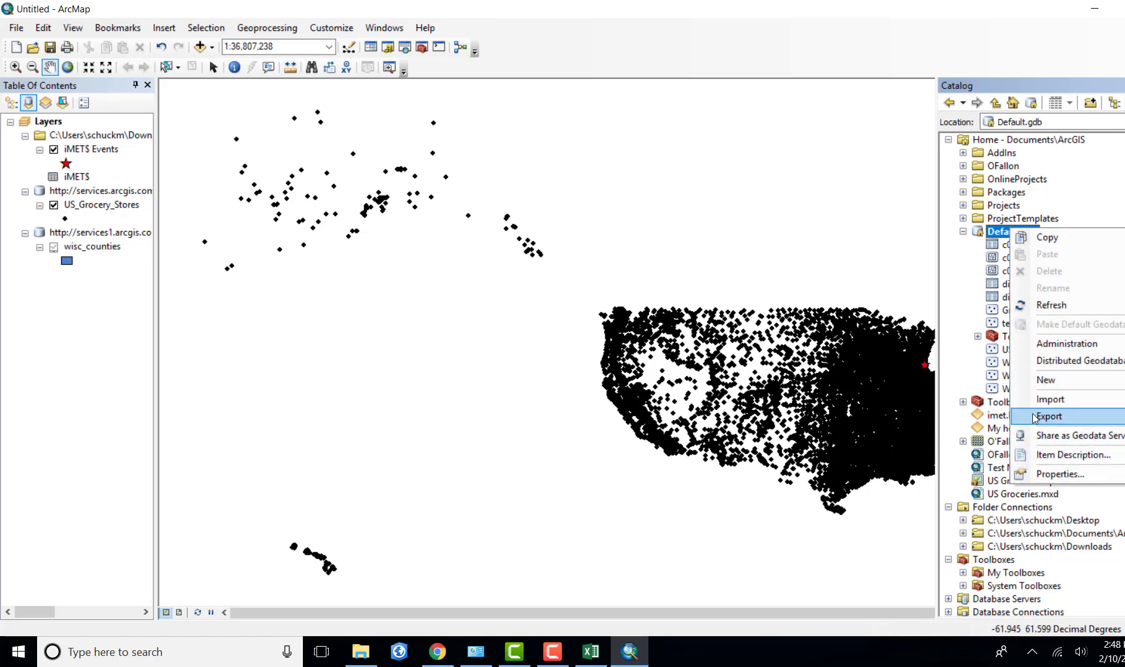
mouse_move(1036, 384)
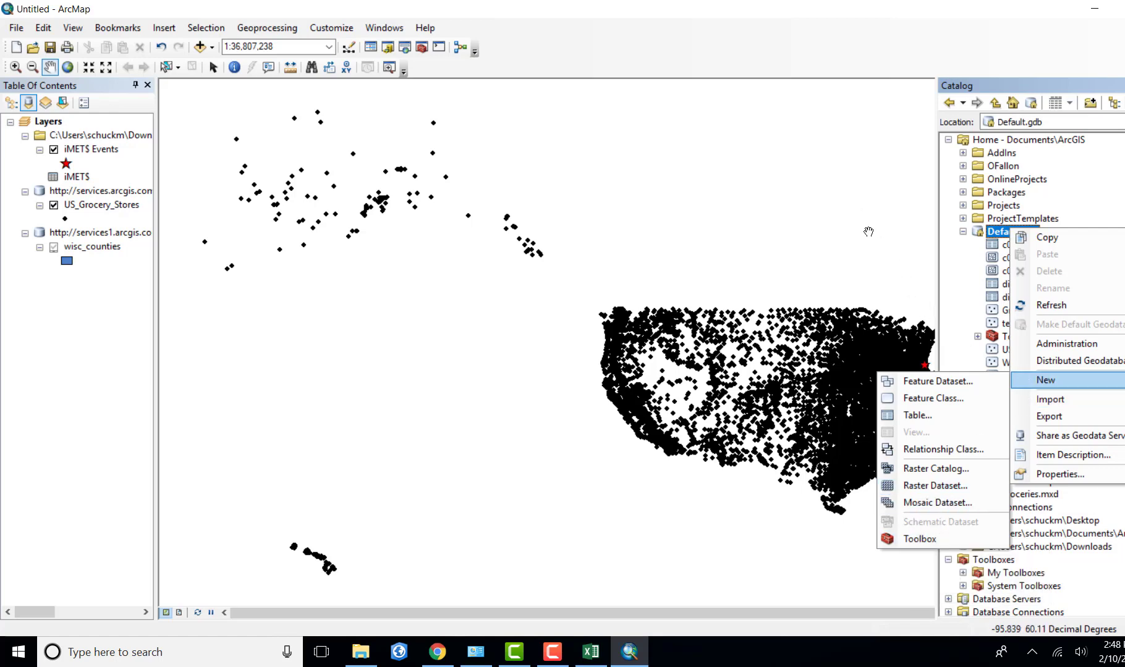
click(770, 252)
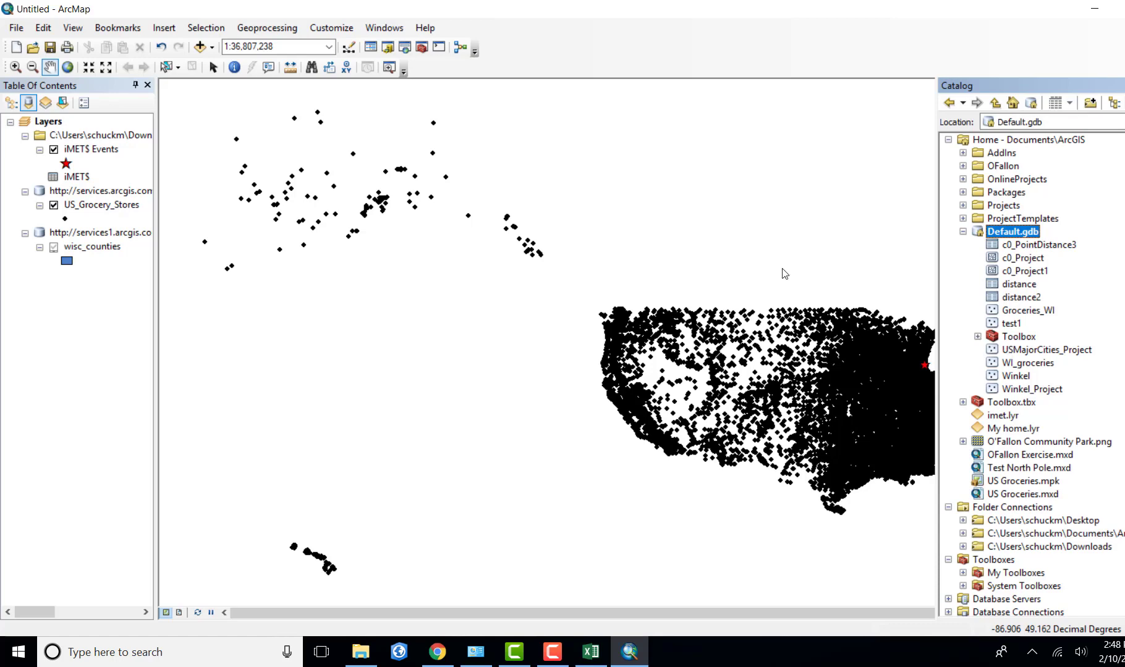
- Create a new model in the Toolbox inside Default.gdb
click(977, 336)
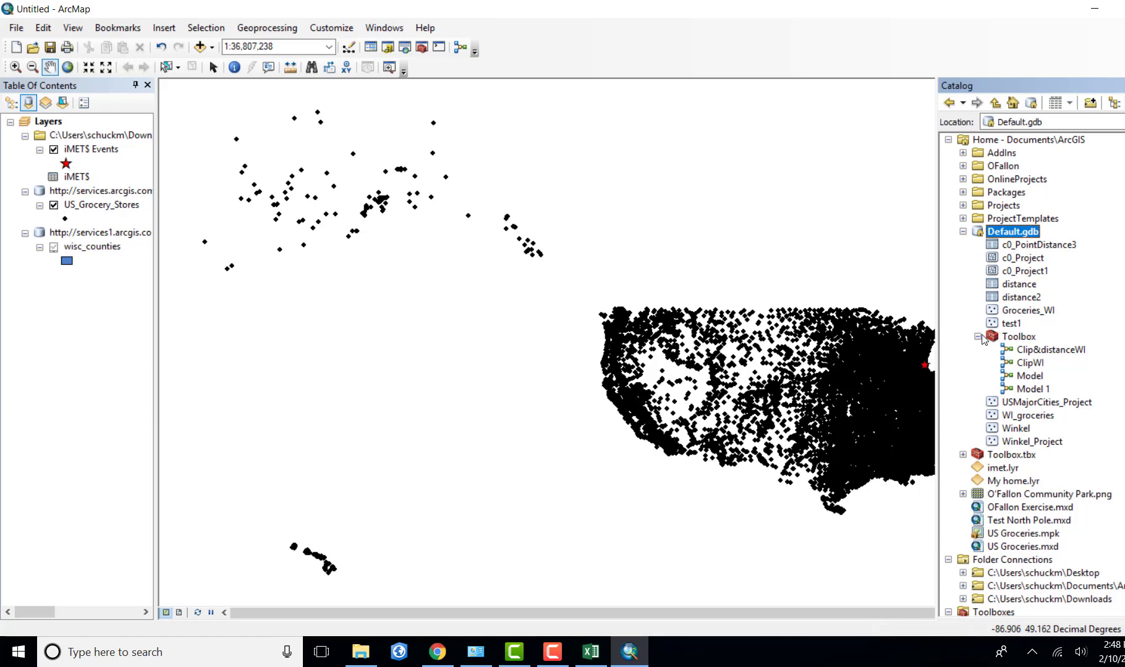
right_click(1007, 338)
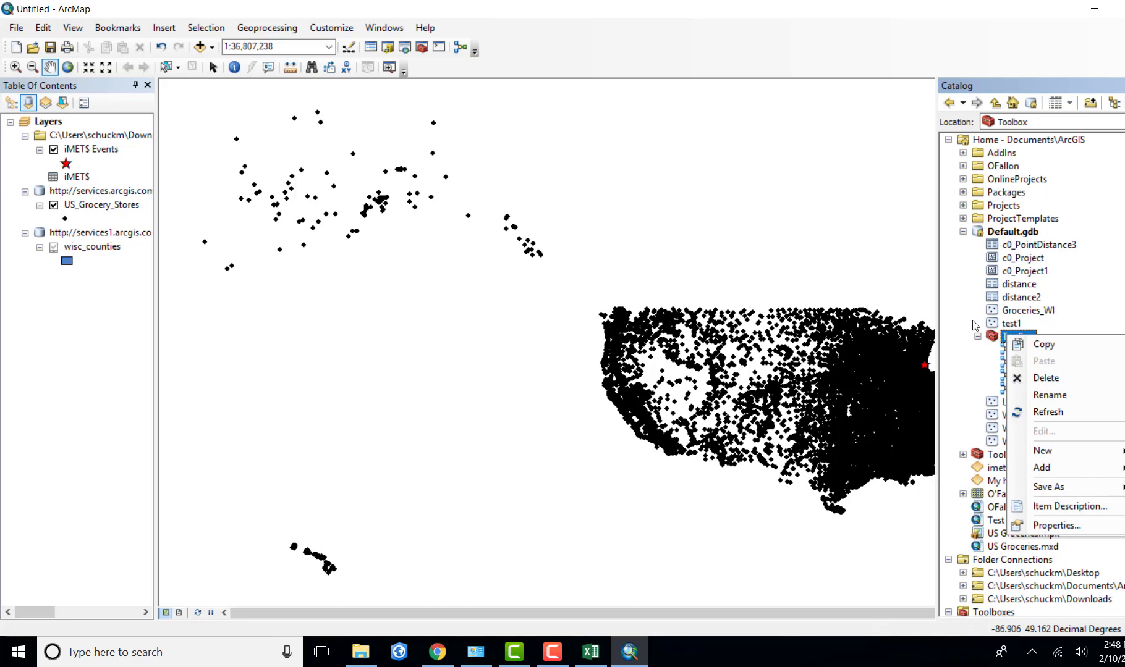
mouse_move(1021, 454)
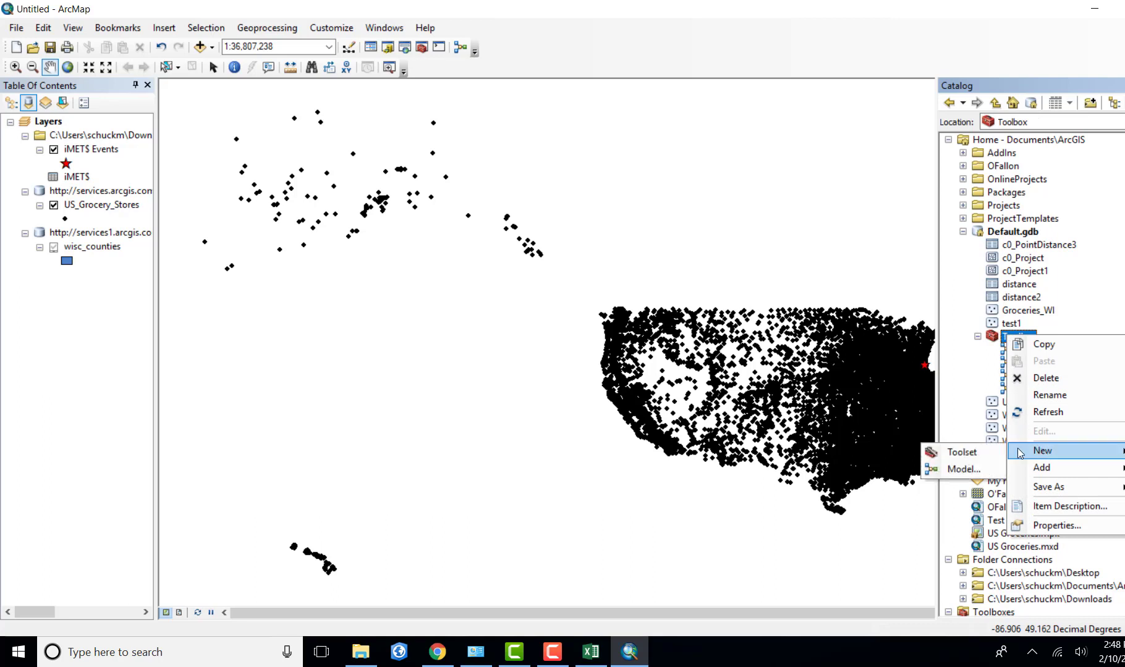
click(962, 469)
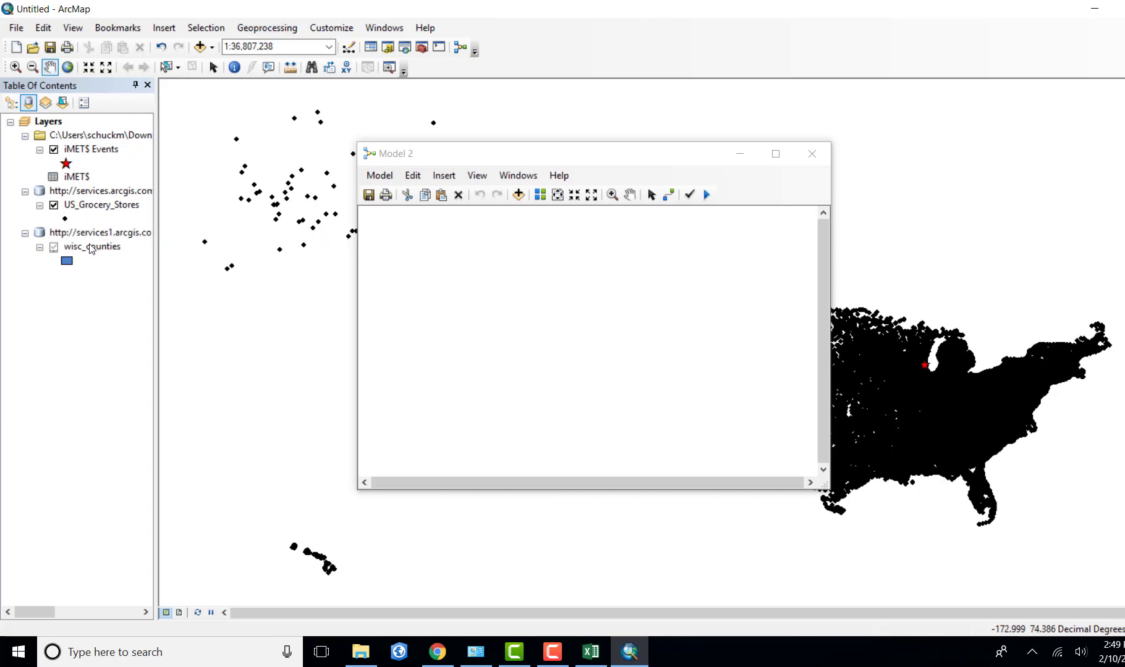
- Add the wisc_counties and US_Grocery_Stores layers to the model, along with the Clip tool from the Analysis Extract toolset
drag(94, 249, 446, 239)
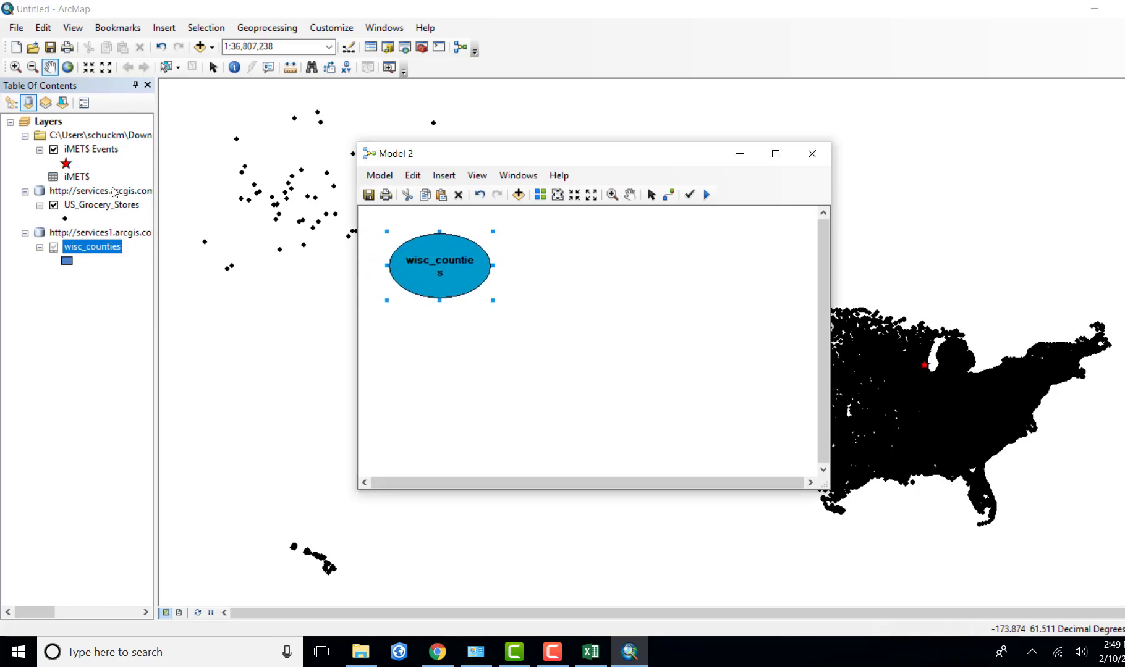
drag(96, 210, 439, 359)
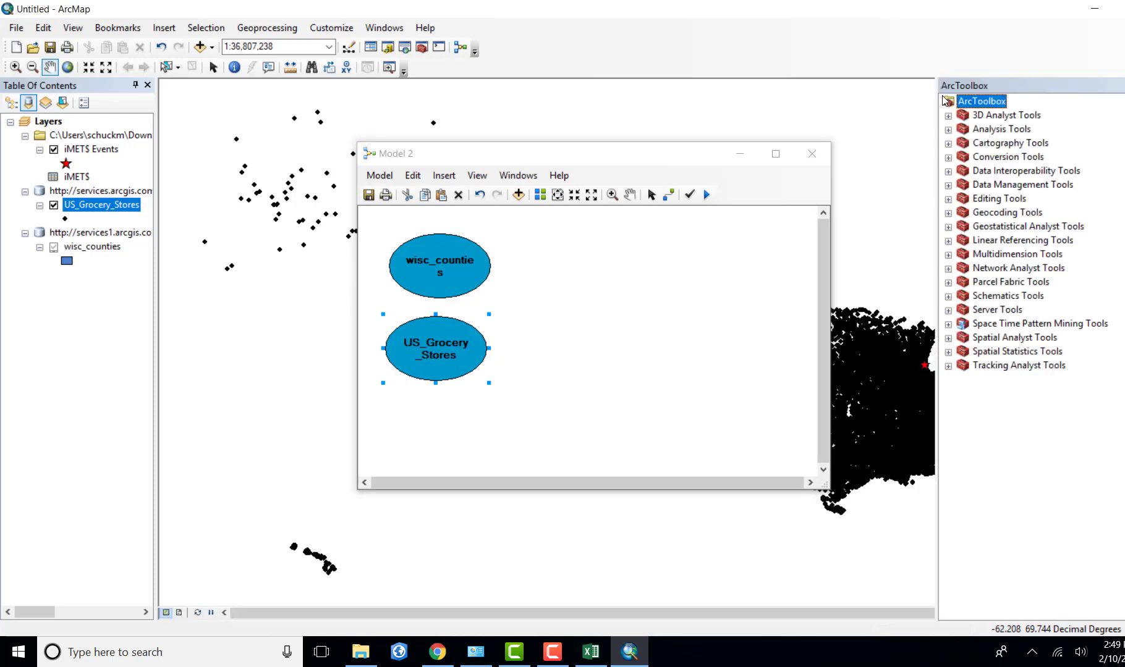
click(948, 130)
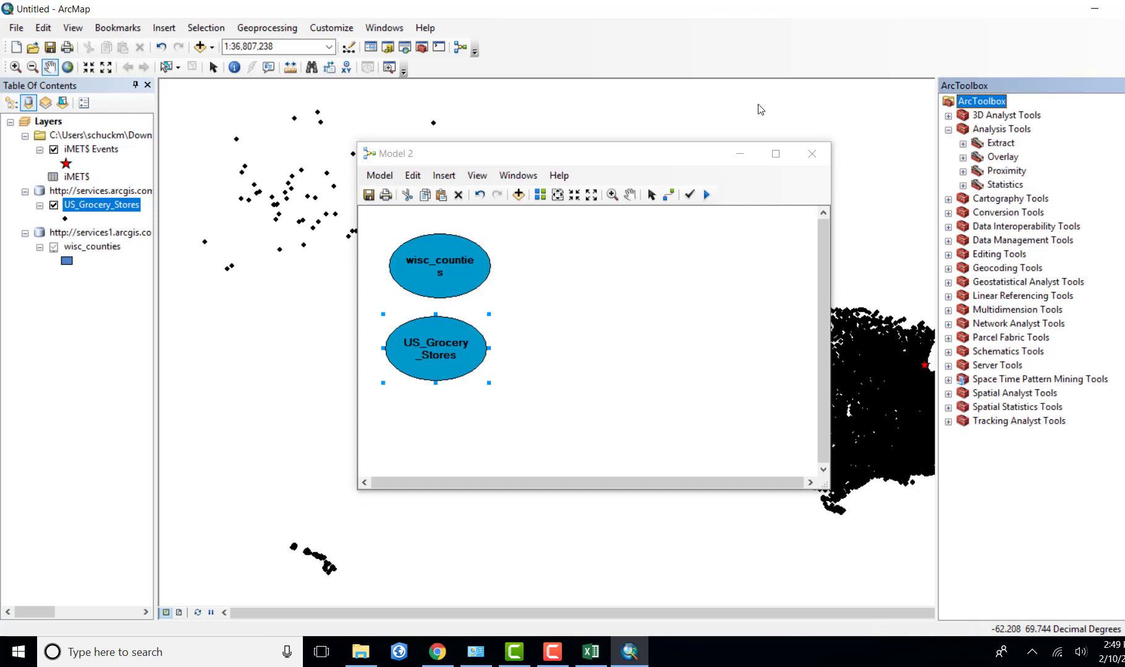
click(962, 143)
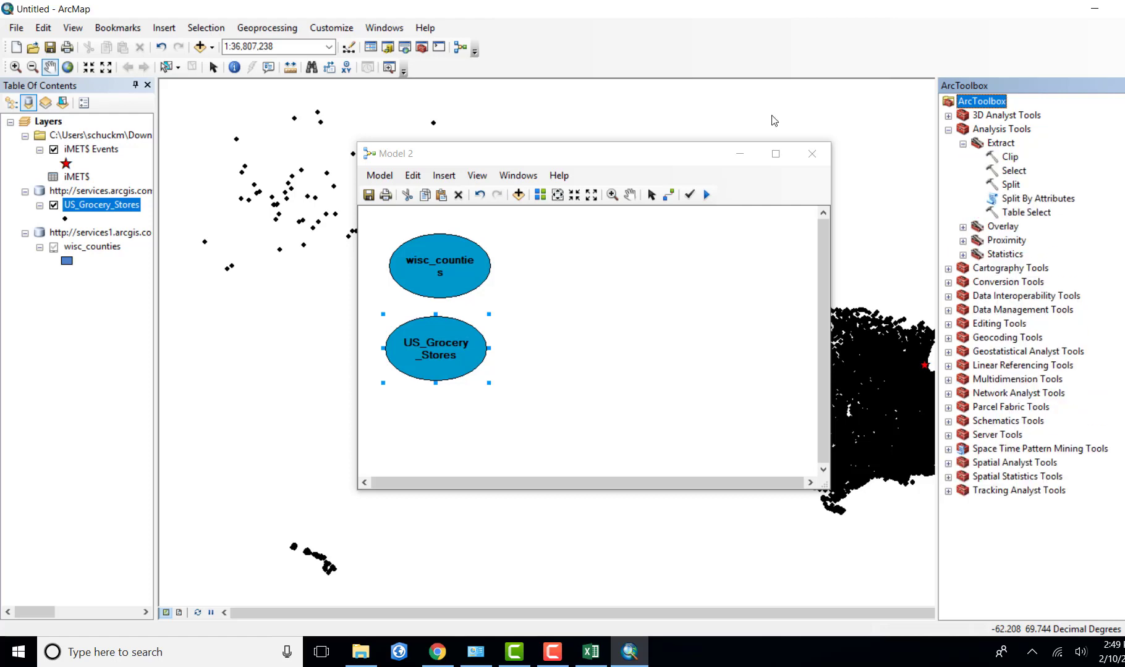
drag(1010, 158, 565, 300)
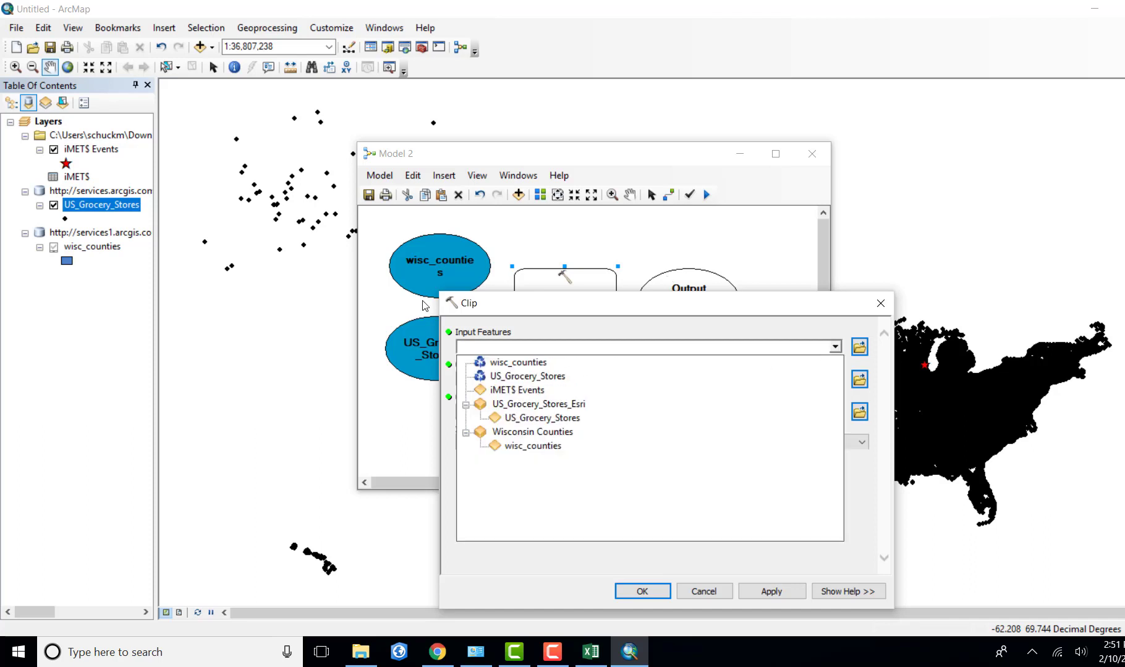
- Set the Clip tool's input features to US_Grocery_Stores and its clip features to wisc_counties, using the model's own variables
click(527, 375)
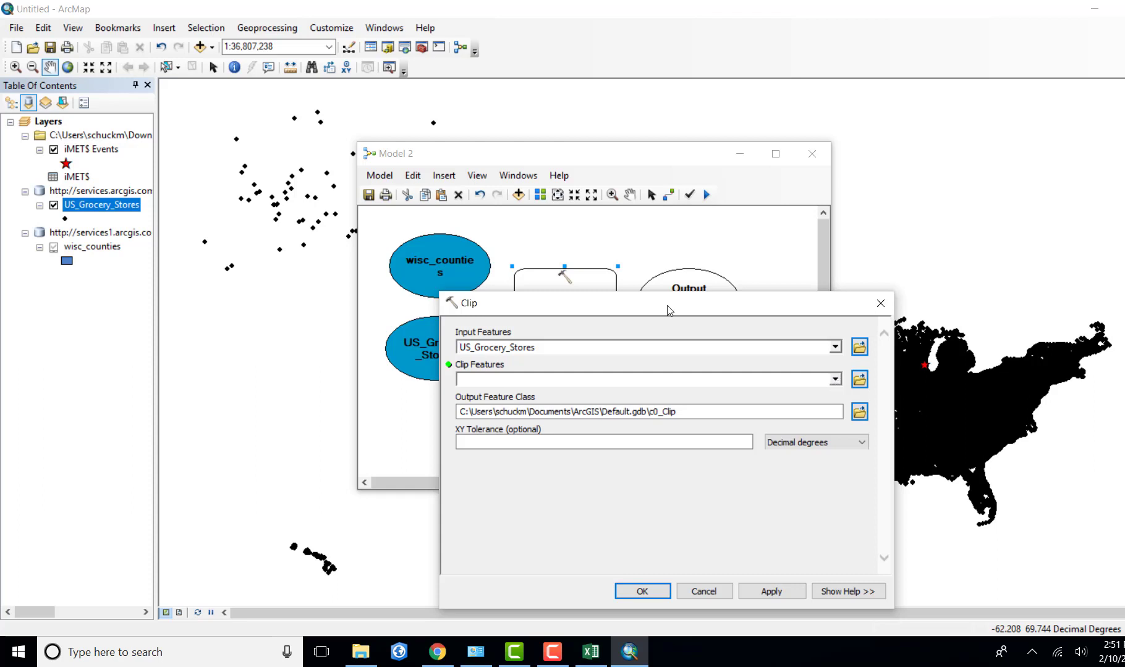
click(834, 380)
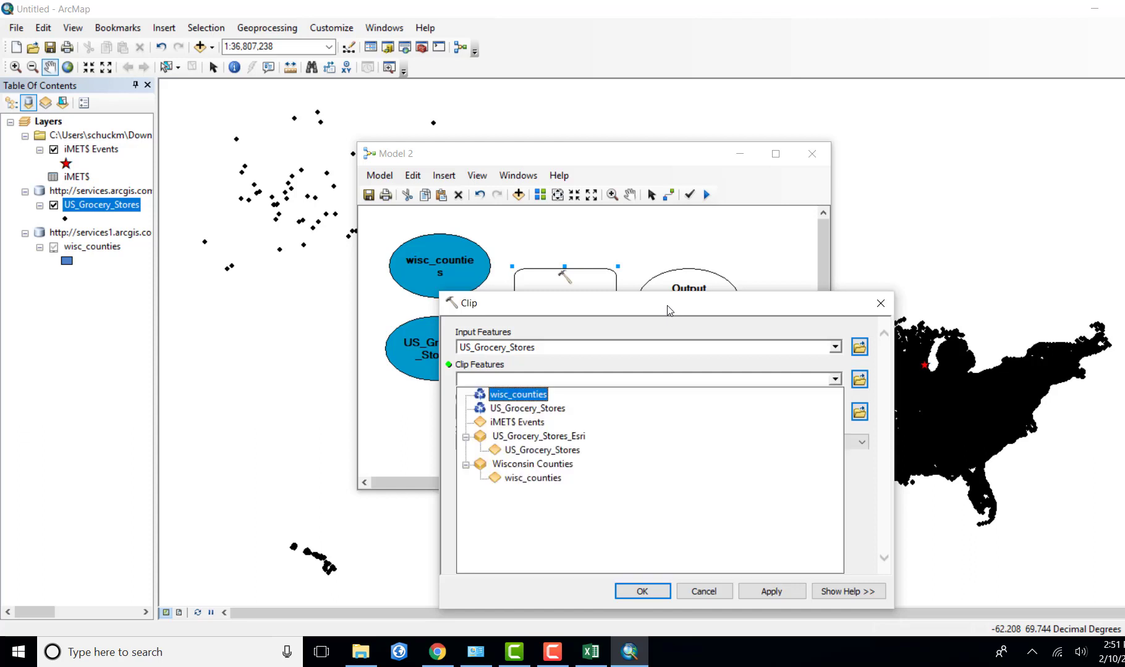
click(507, 396)
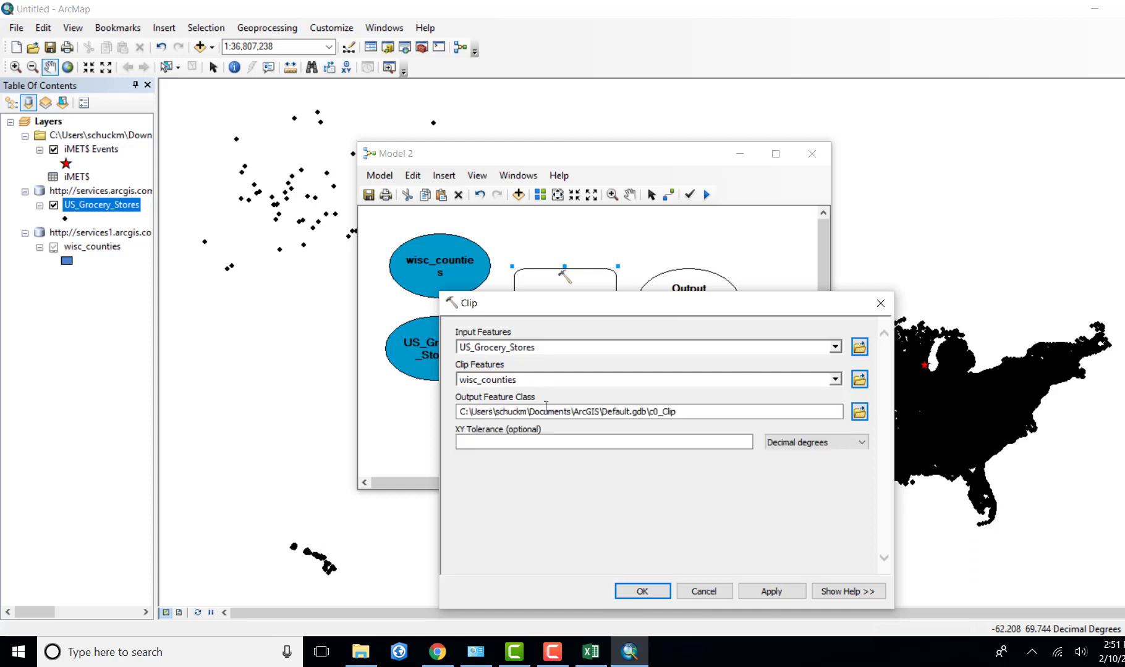
- Name the Clip output feature class videoclip in Default.gdb and apply the tool's parameters
click(698, 409)
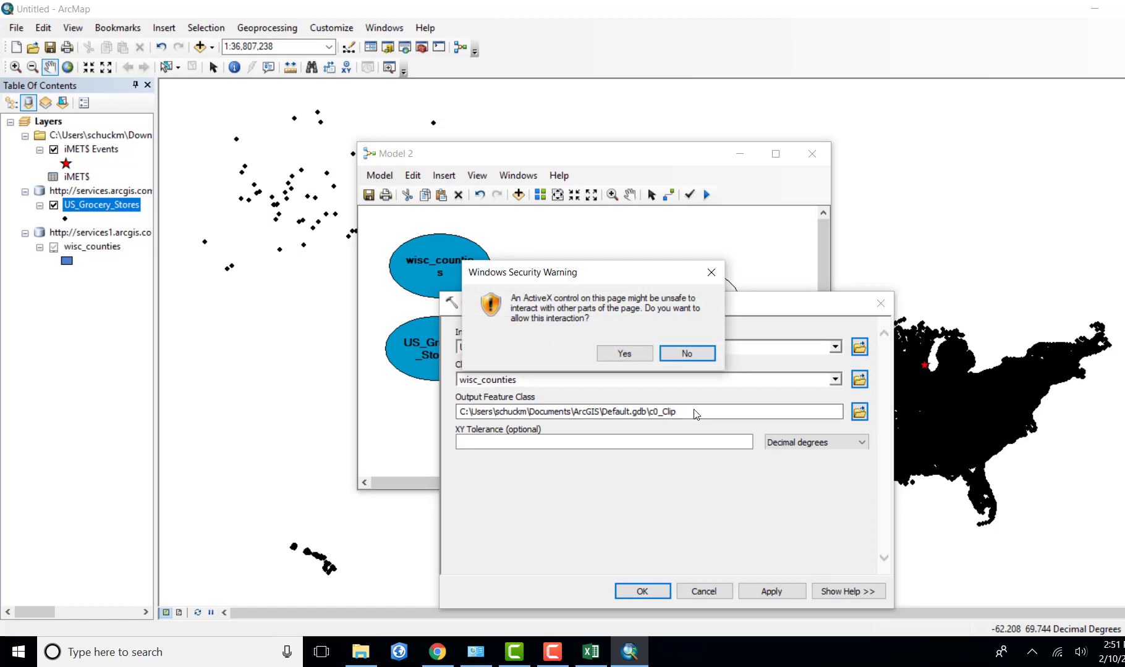
key(Return)
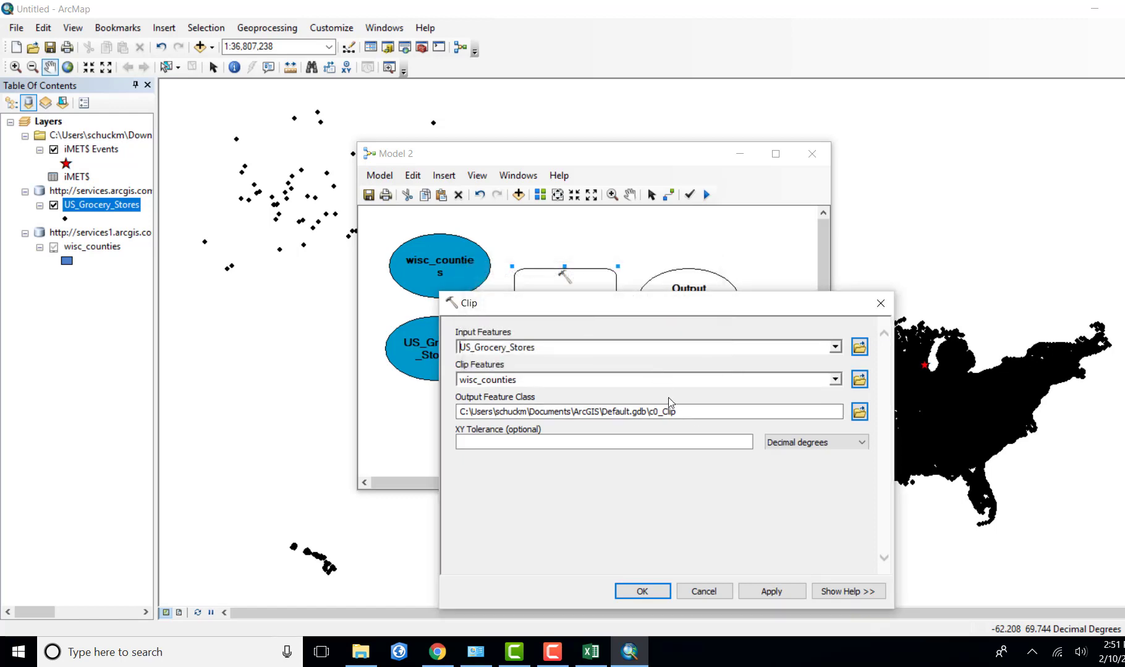
drag(678, 411, 649, 411)
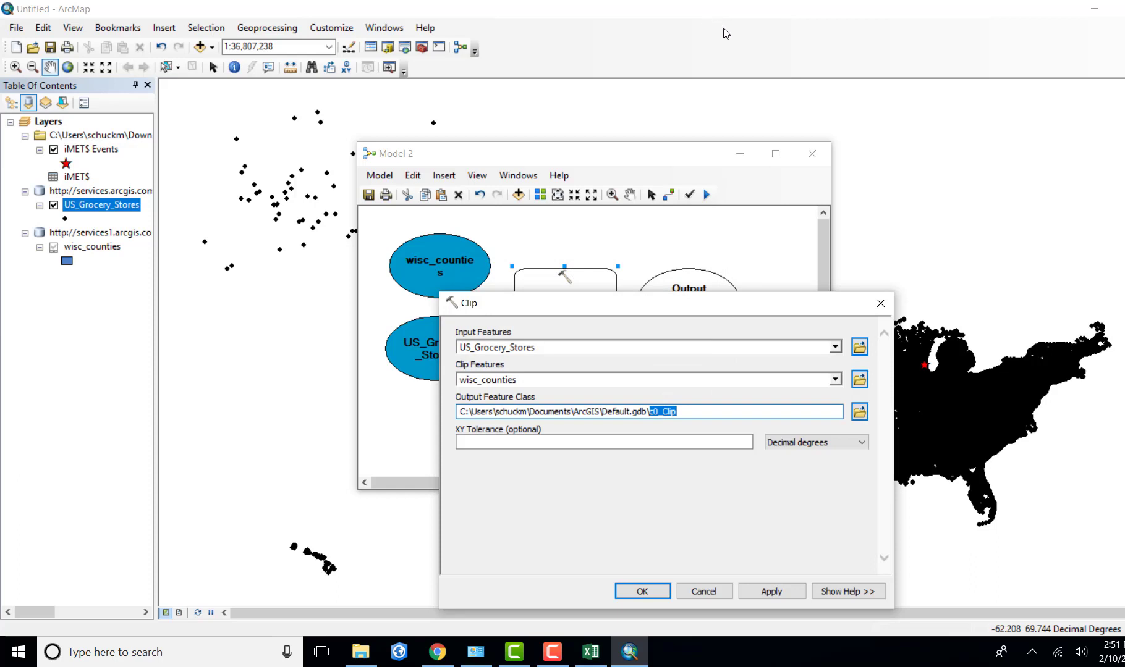
text(w)
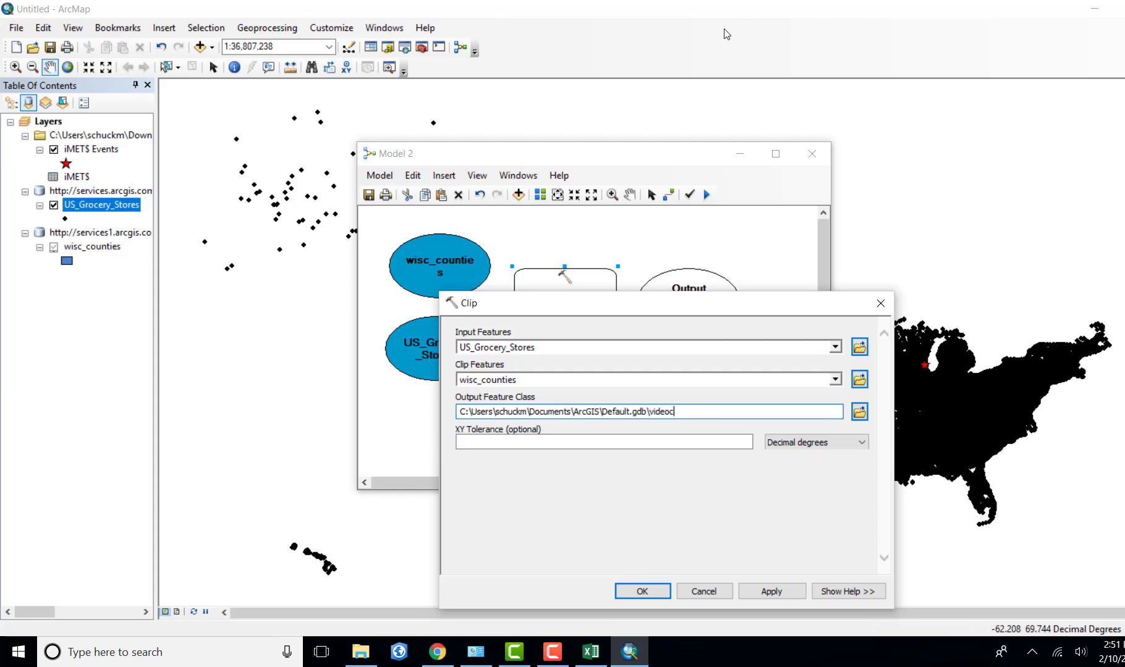
text(ideoclip)
click(654, 594)
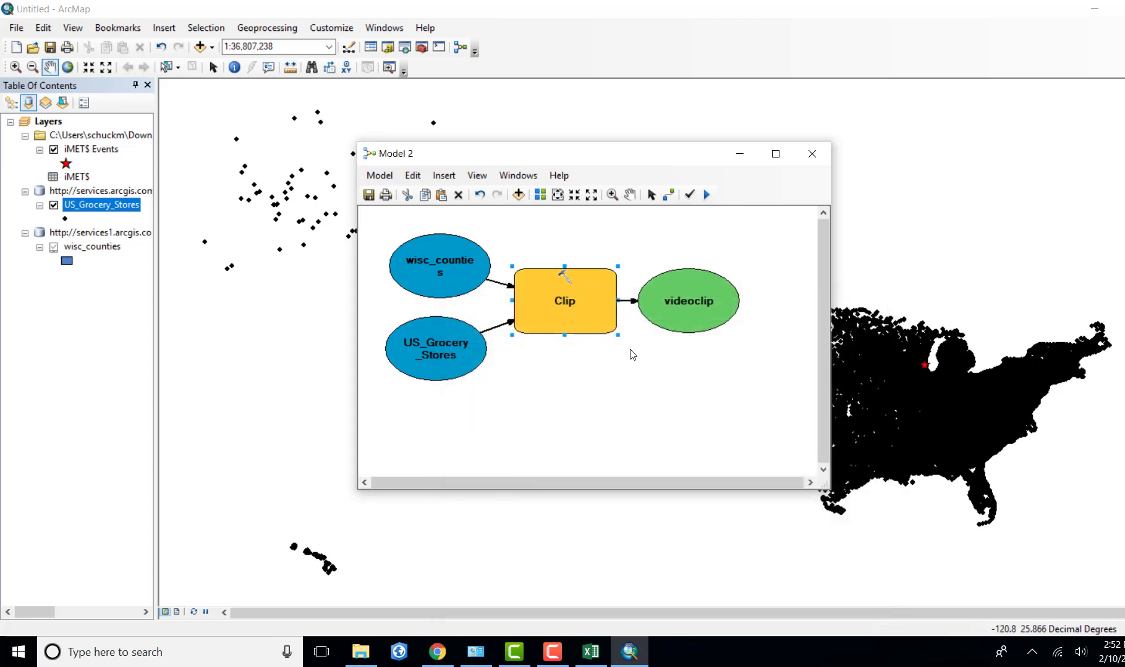
- Validate the entire clip model, run it, and close the run report
mouse_move(611, 292)
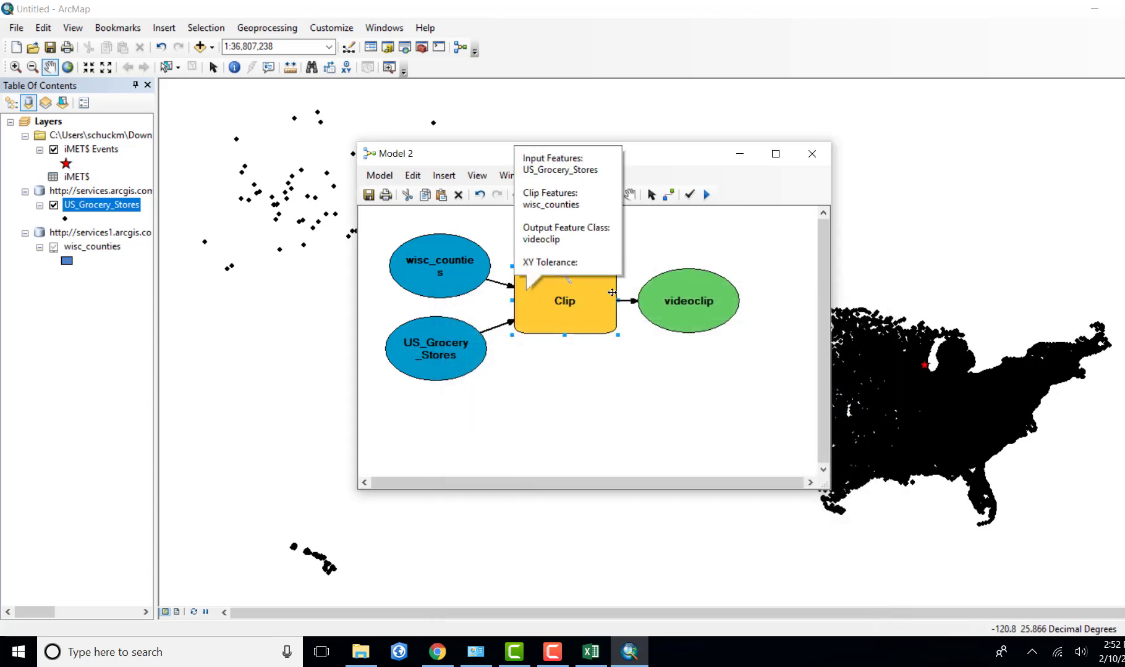
mouse_move(676, 297)
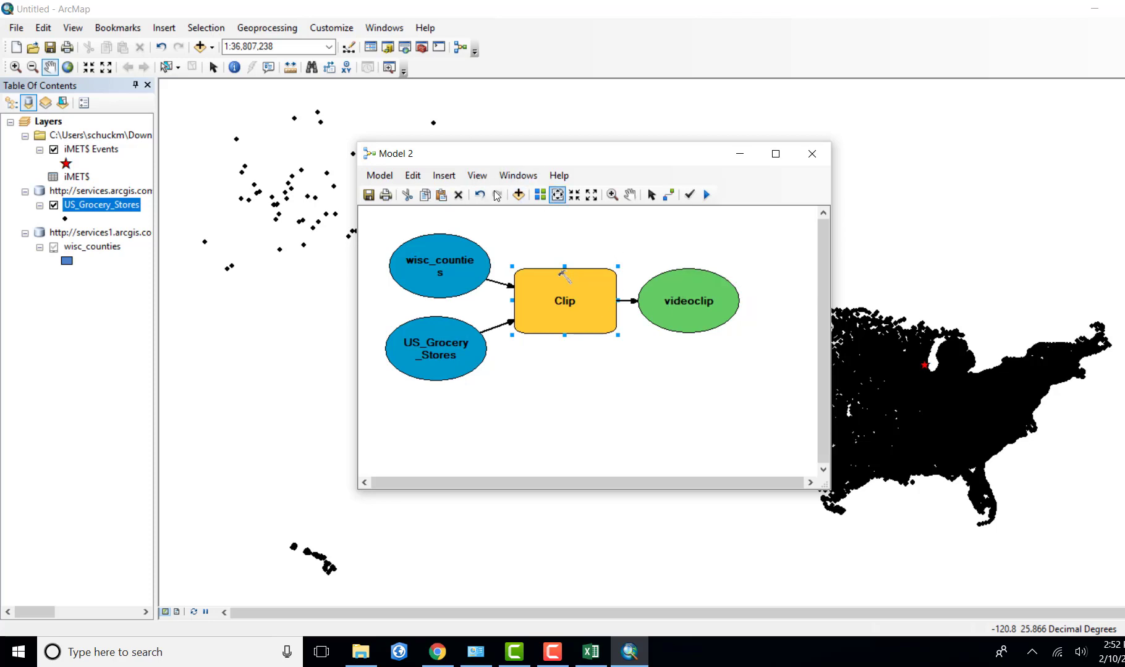
click(380, 177)
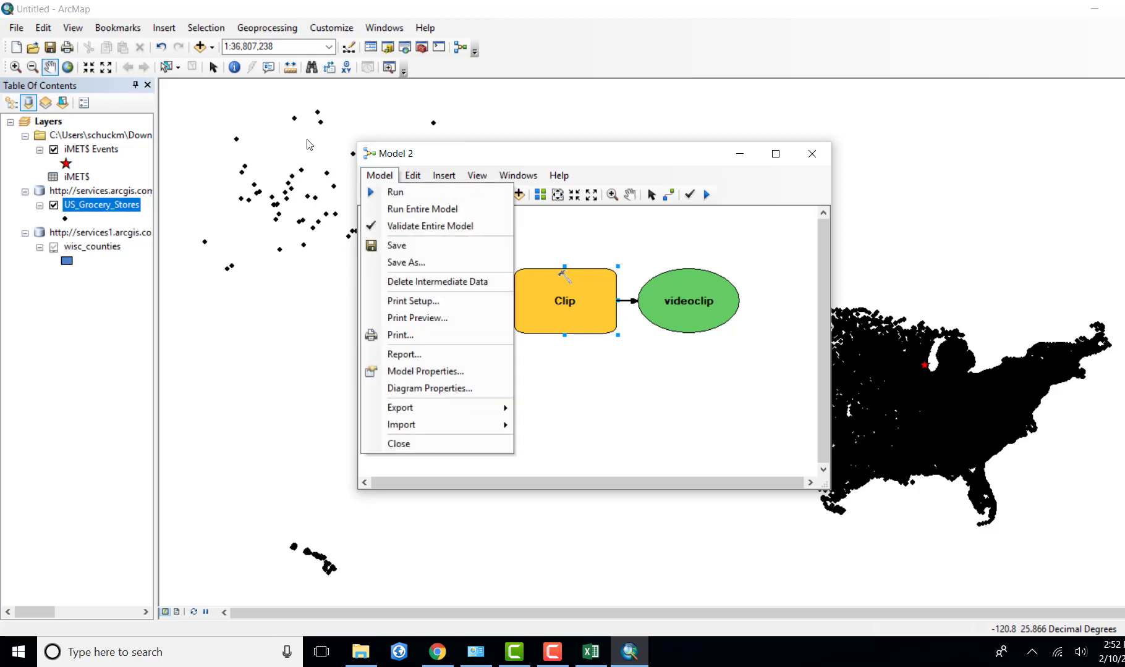
click(423, 229)
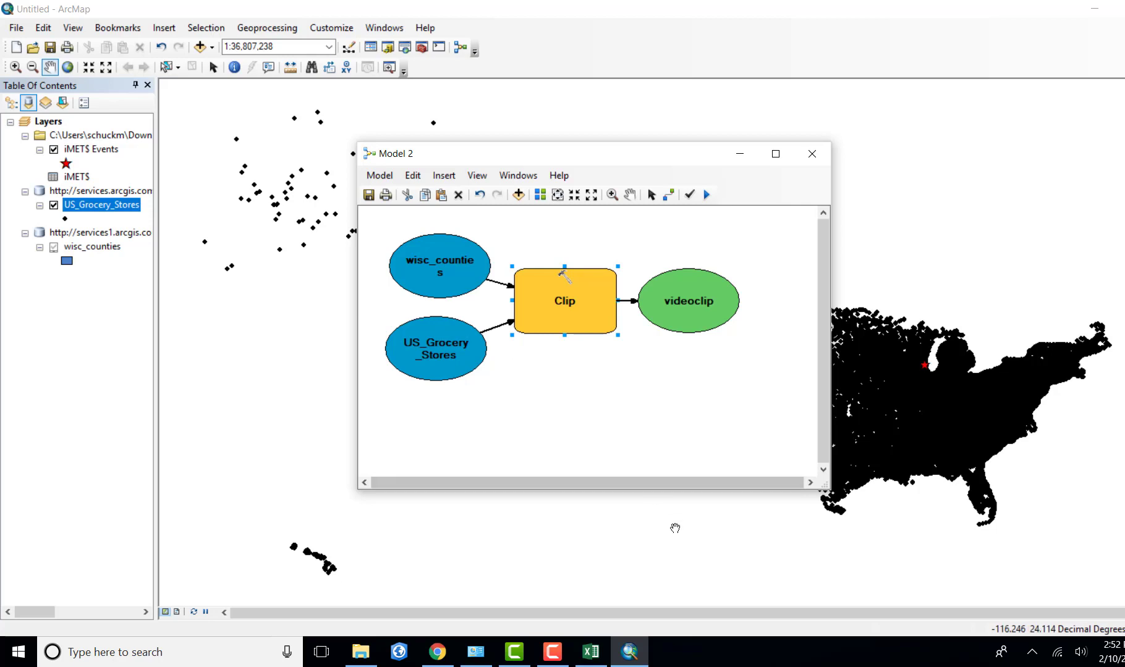
click(382, 173)
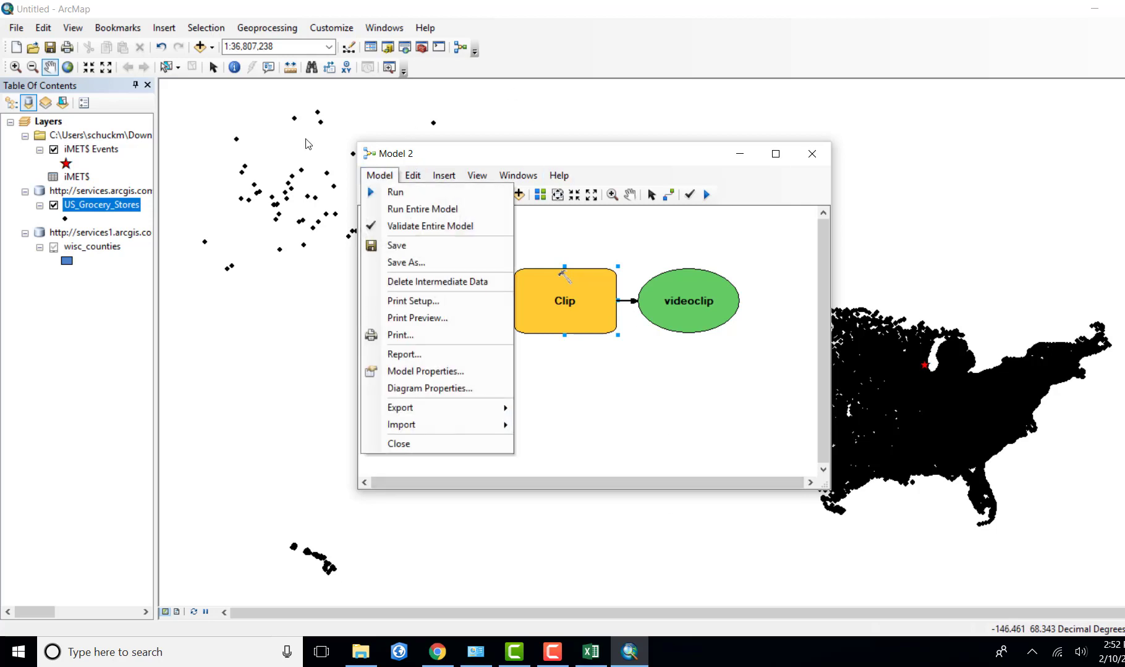
click(399, 194)
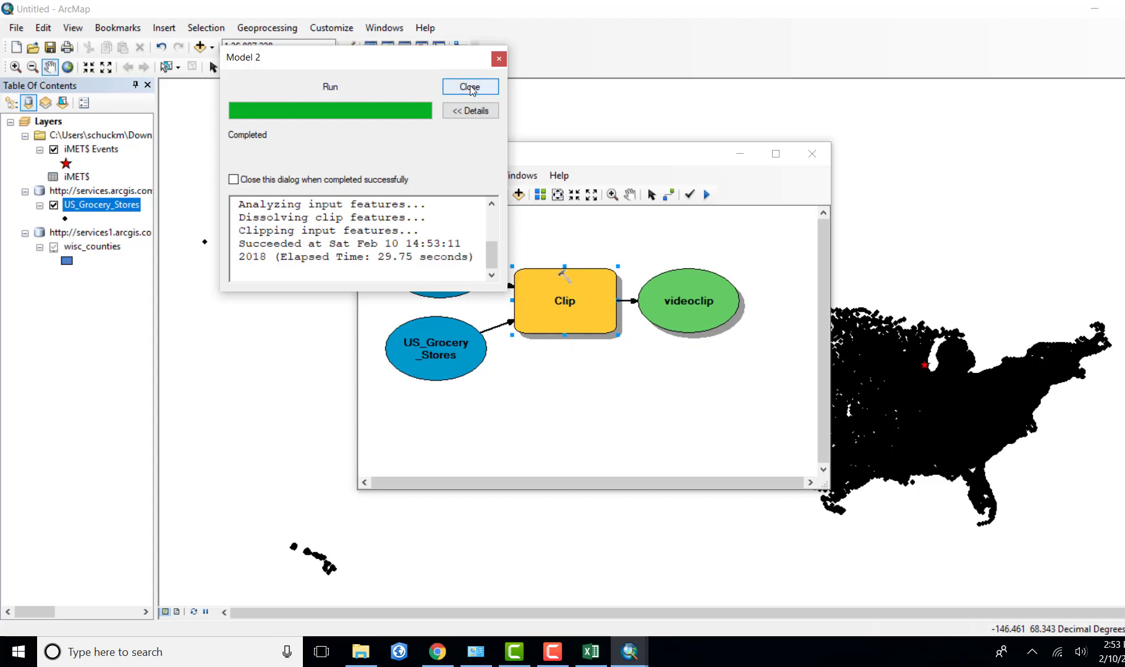
click(469, 87)
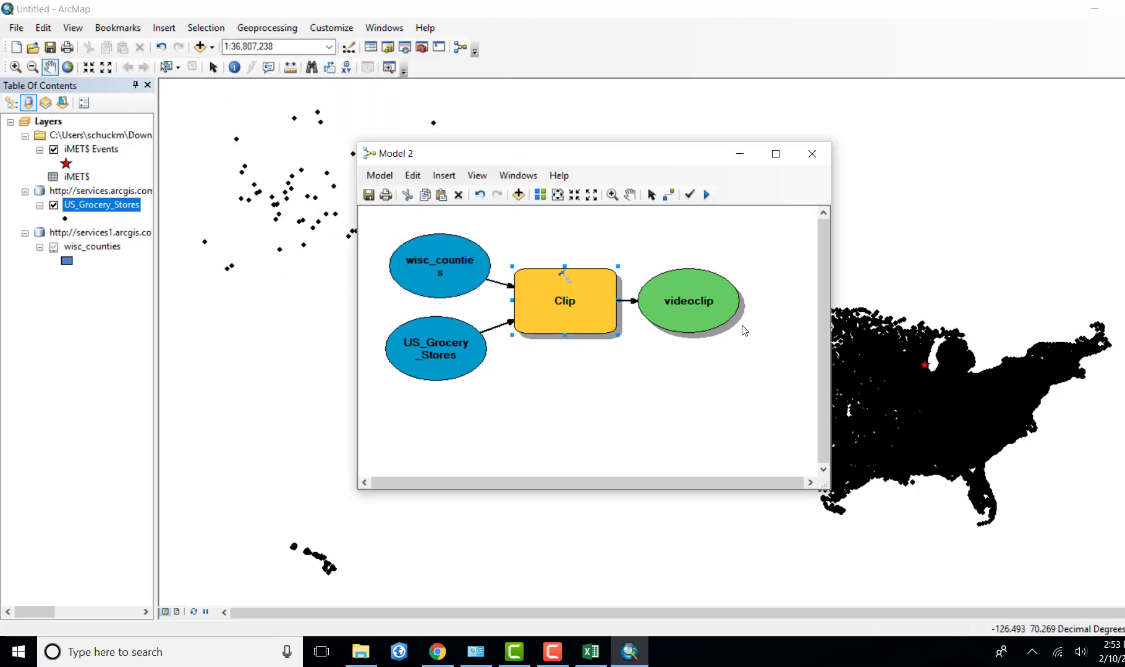
- Add the model's videoclip output to the map display, minimize the model, and hide the US_Grocery_Stores layer
right_click(698, 302)
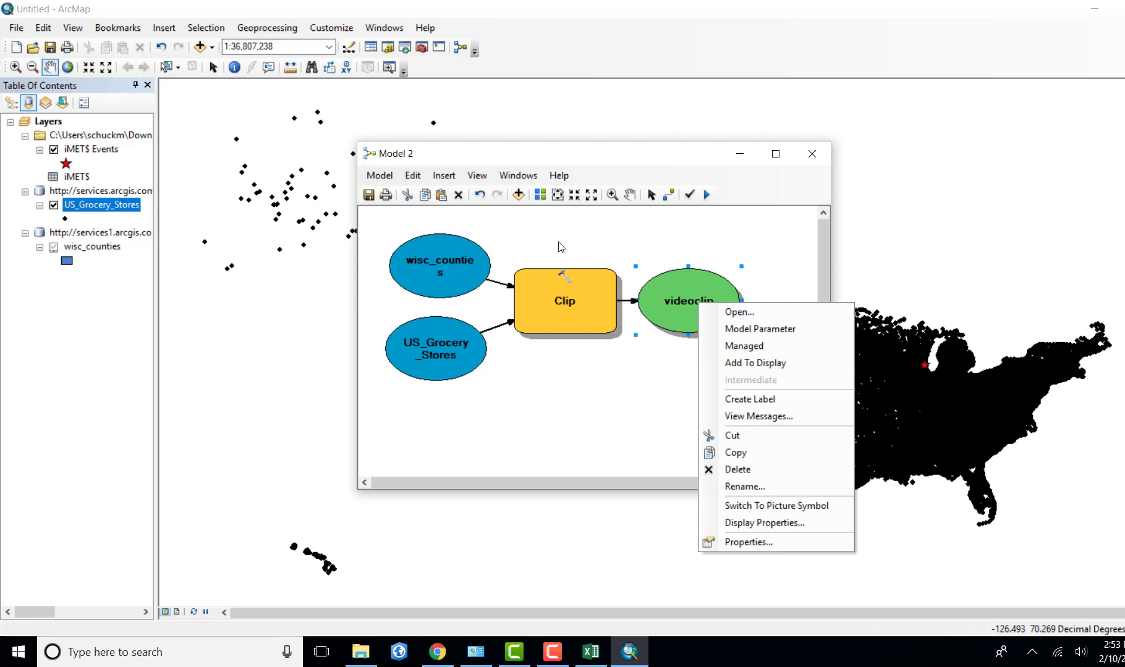
click(744, 365)
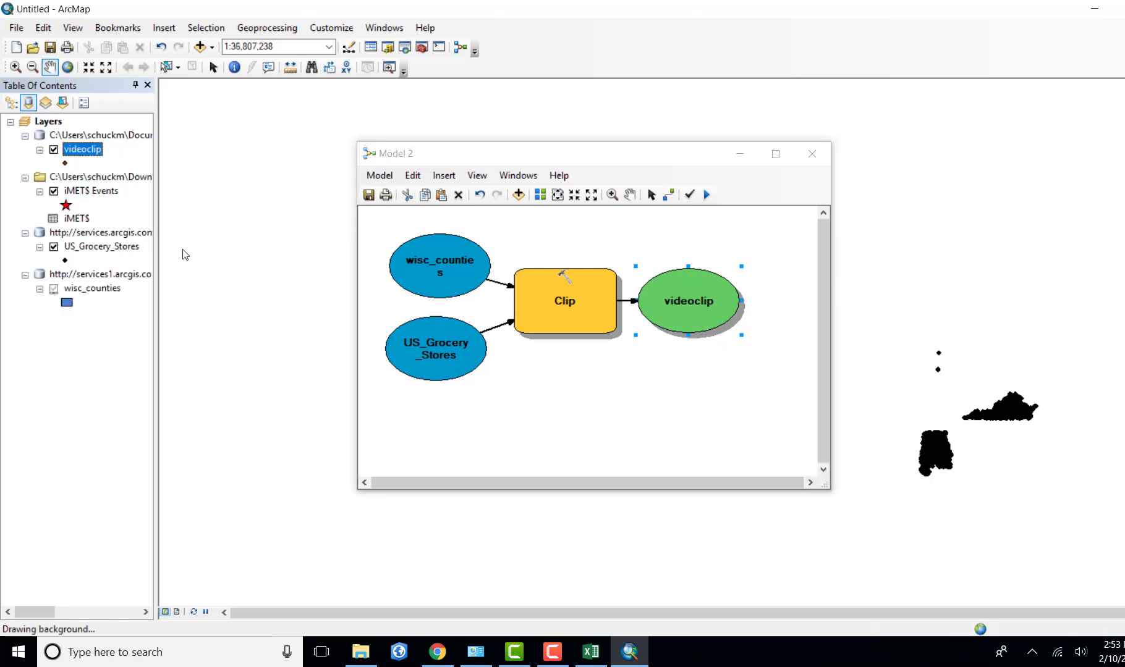
click(742, 160)
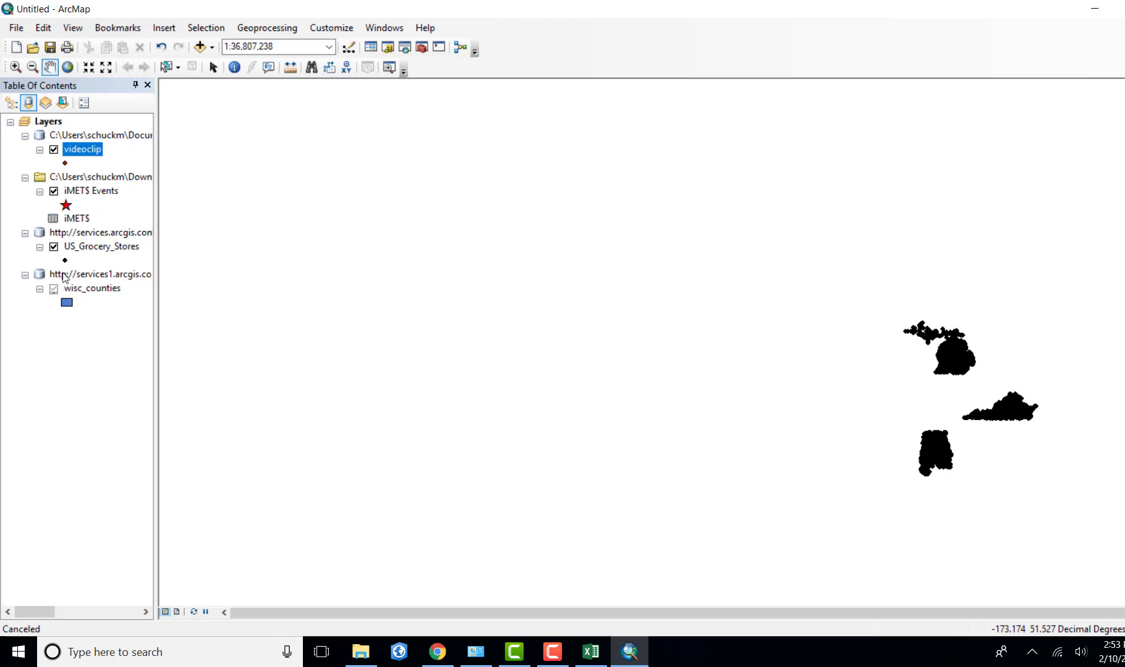
click(53, 247)
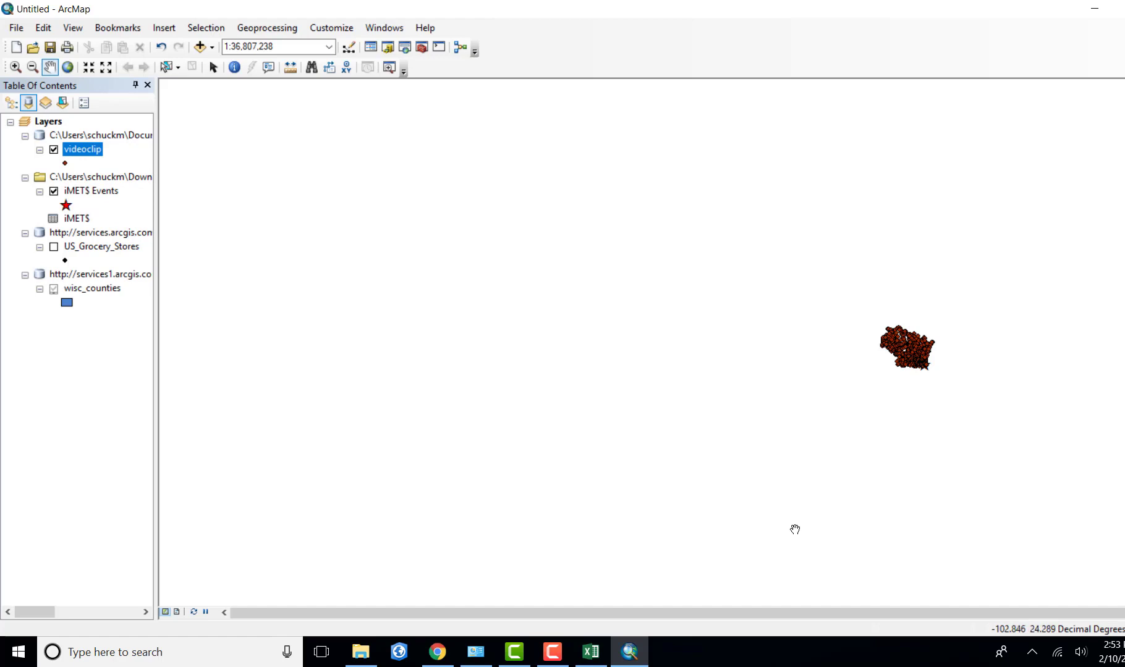
- Change the videoclip layer's symbol to a black Circle 1 marker with a reduced size, and zoom the map to that layer
click(68, 164)
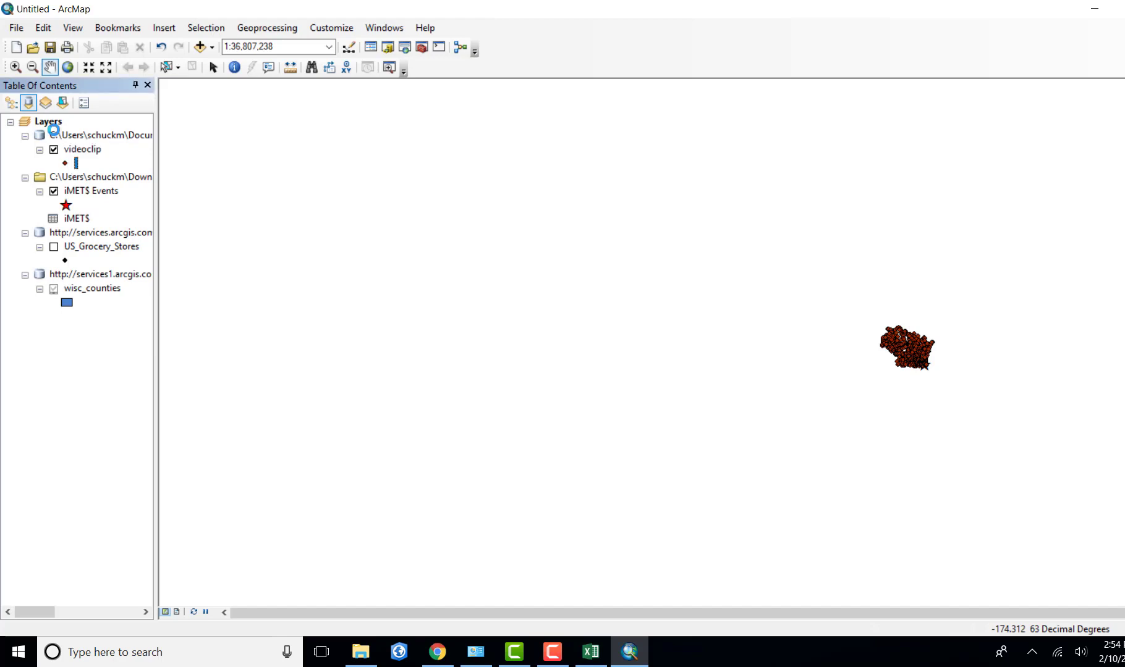
double_click(65, 163)
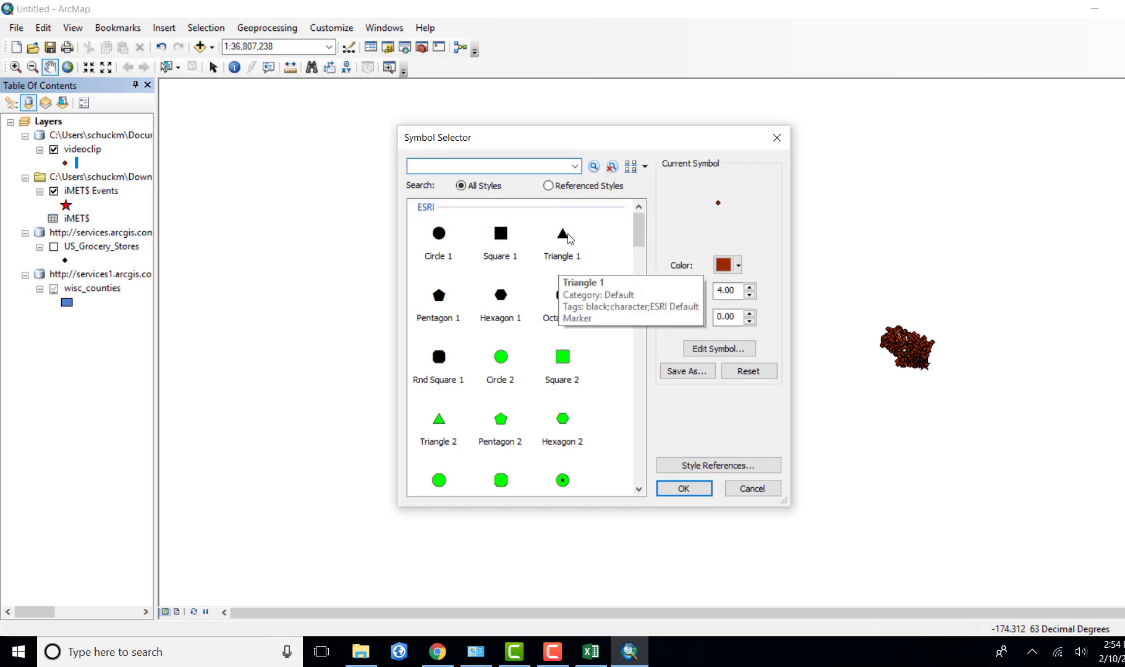
click(438, 233)
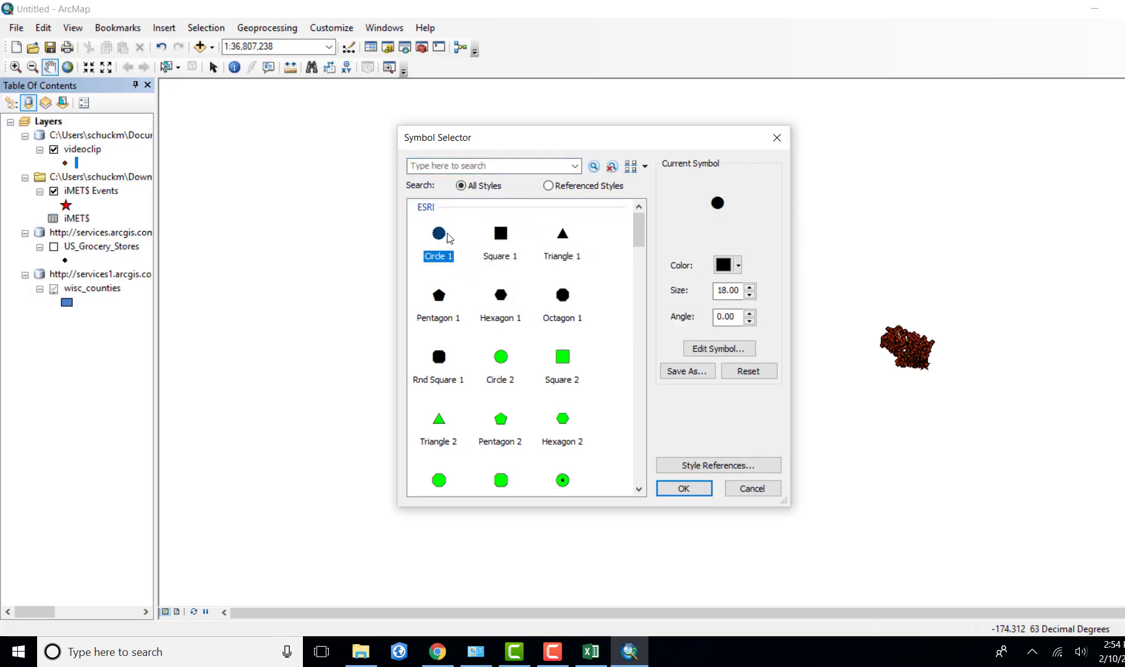
click(749, 295)
click(749, 295)
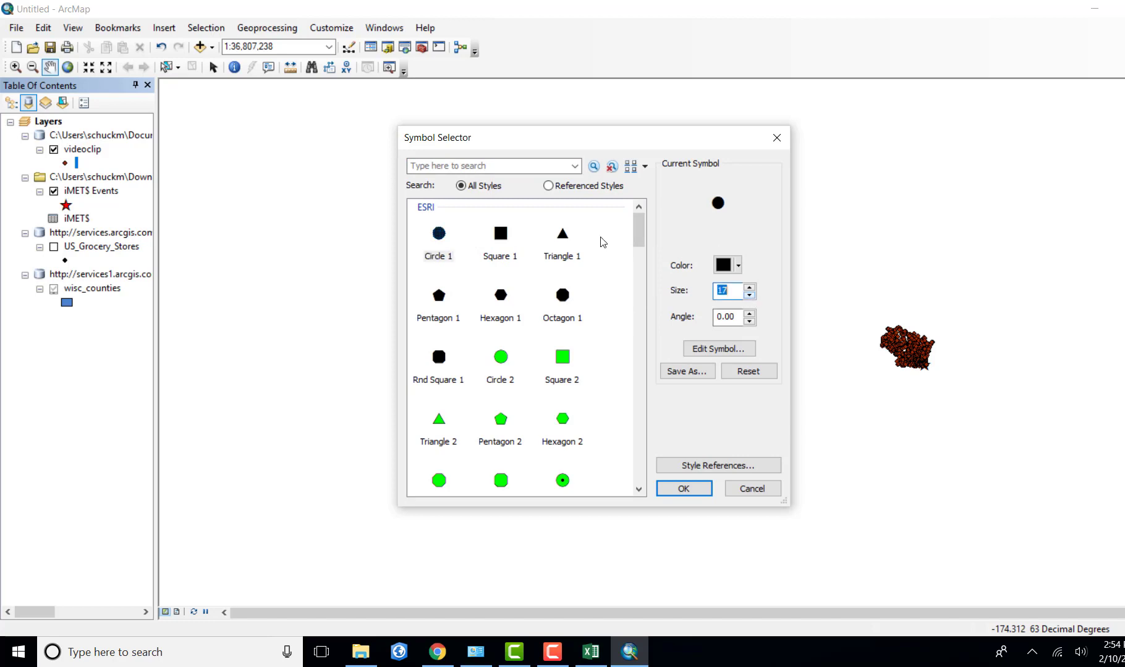
click(749, 295)
key(Down)
key(Down)
key(Down)
key(Down)
key(Down)
key(Down)
key(Down)
key(Down)
click(670, 487)
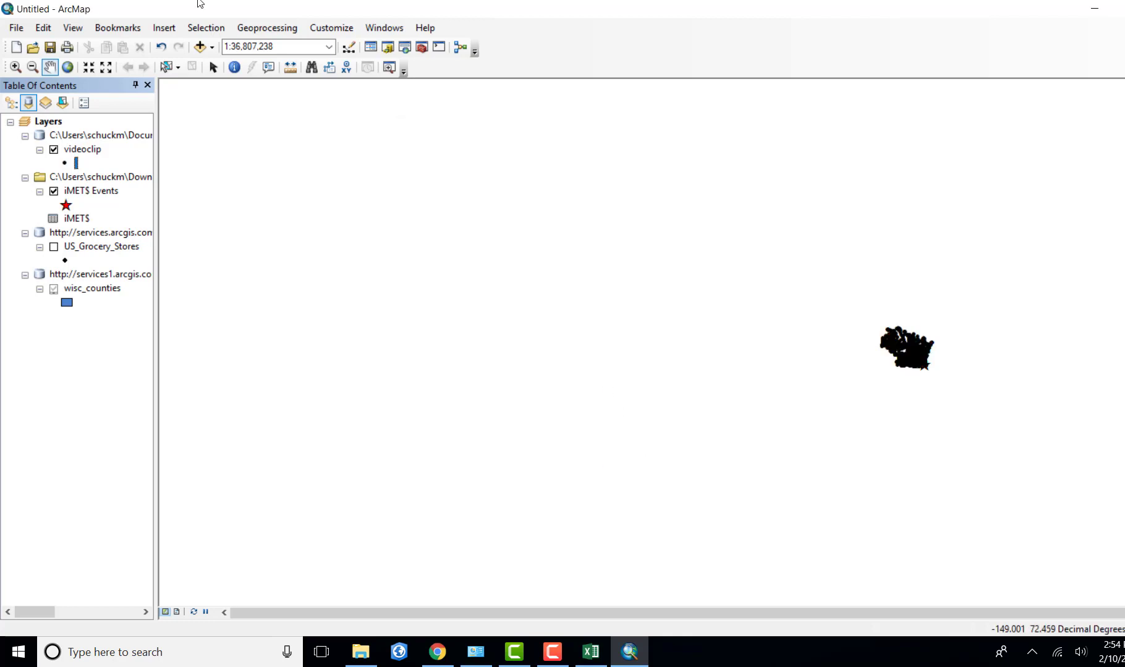
right_click(77, 153)
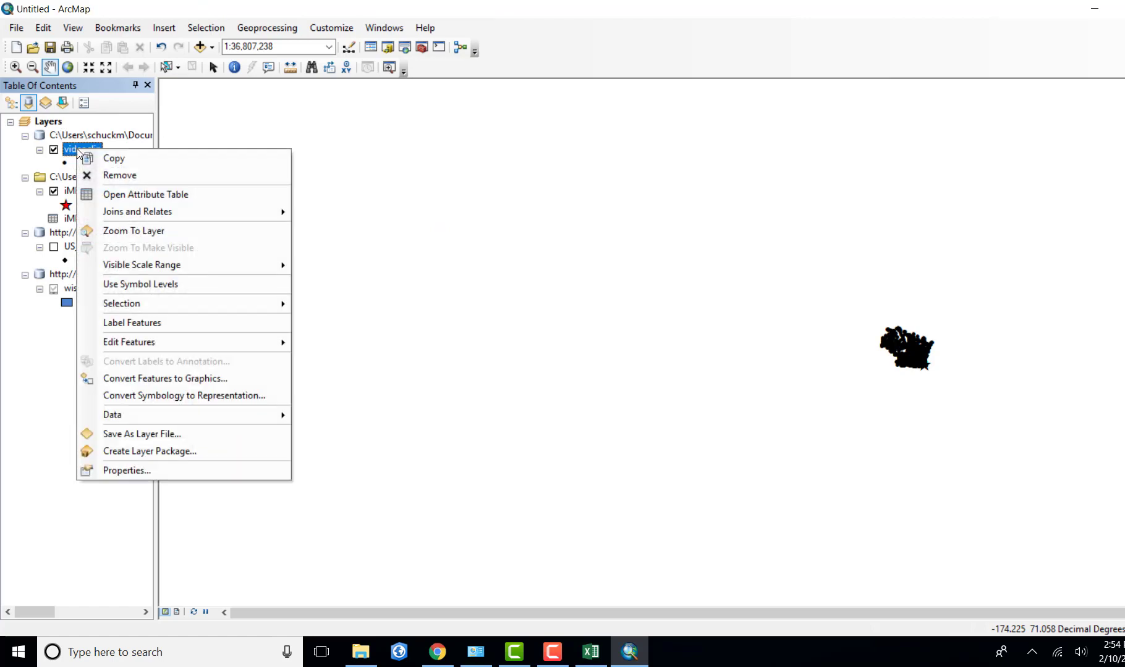
click(144, 231)
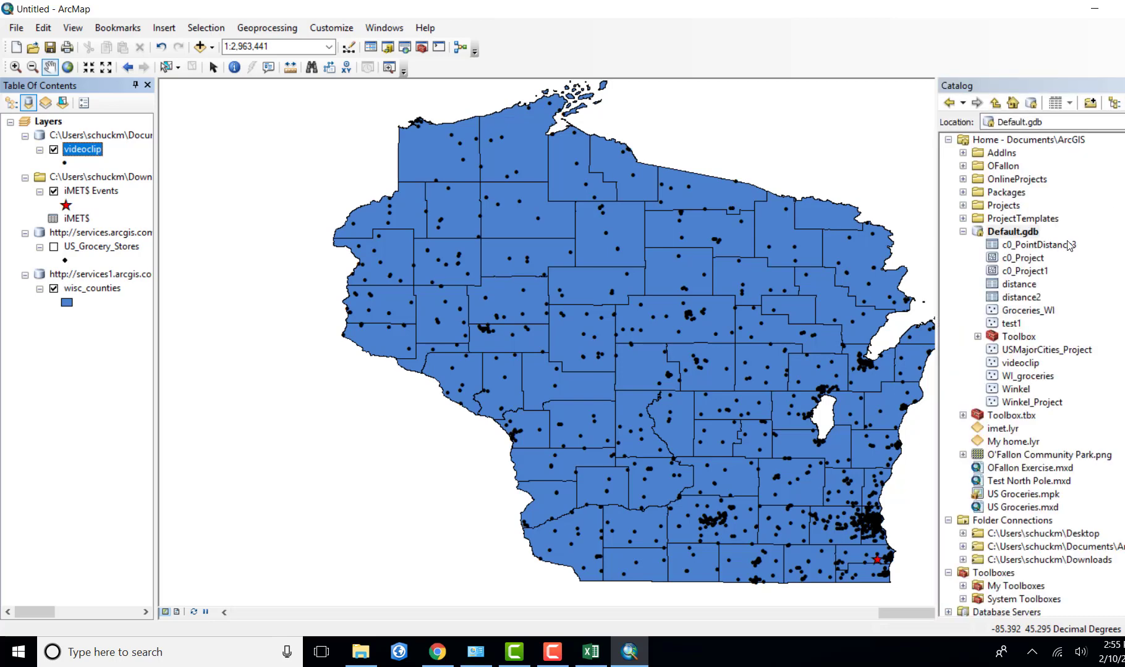
- Open Model 2 from the Toolbox in Default.gdb for editing, then auto-arrange its diagram and fit it to the window
click(977, 337)
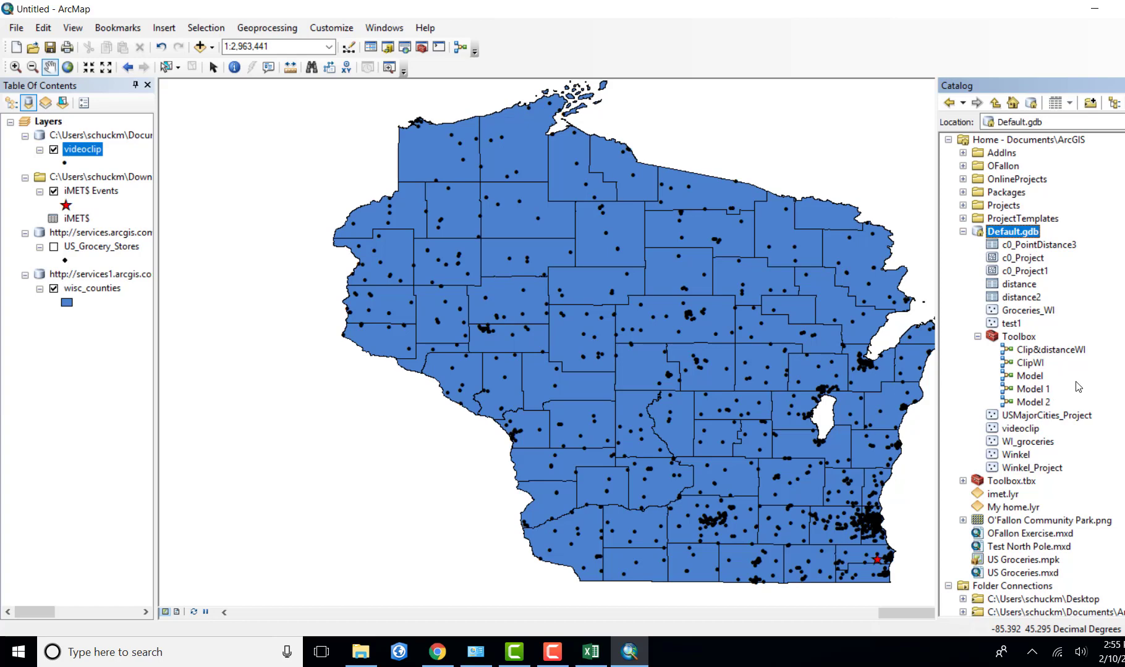
right_click(1038, 405)
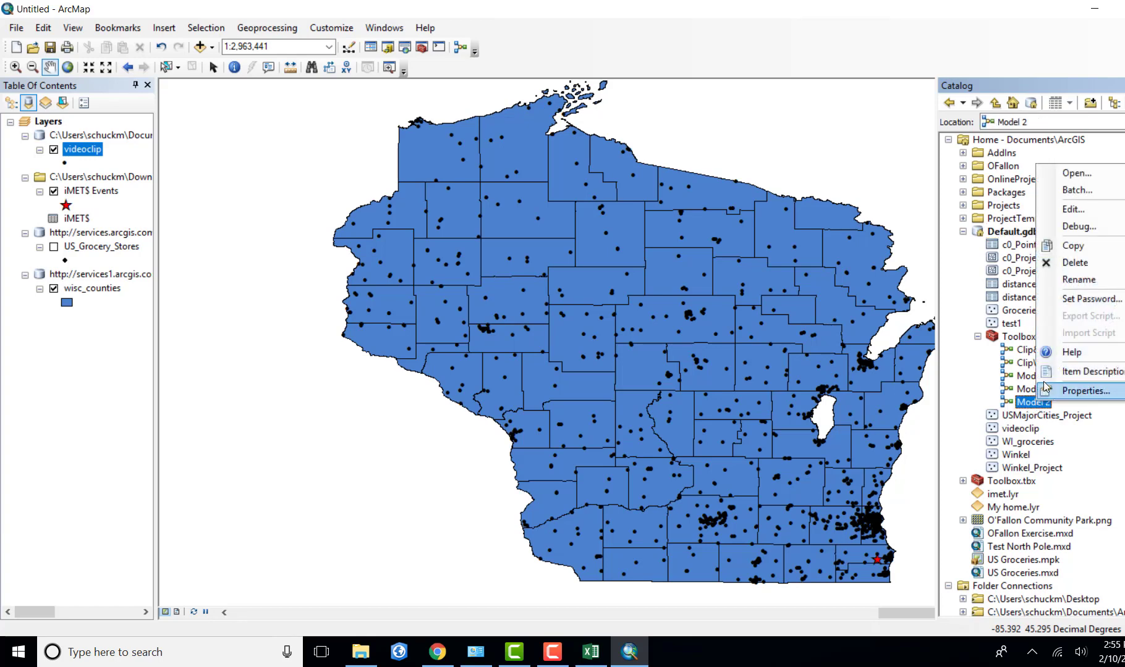
click(1079, 206)
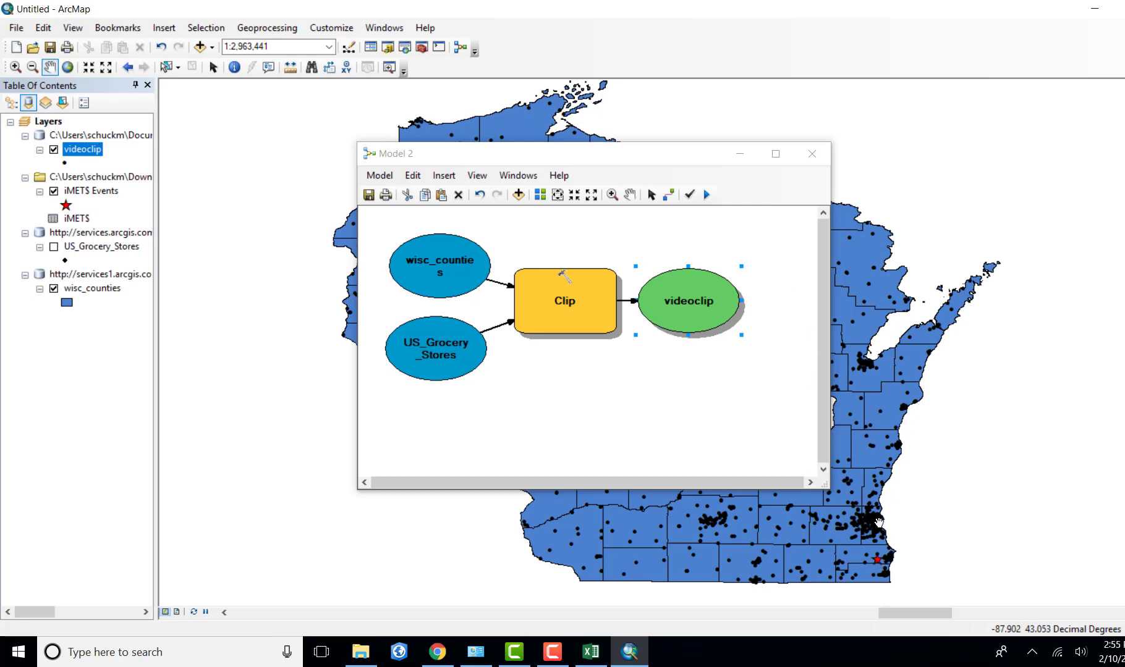
click(540, 195)
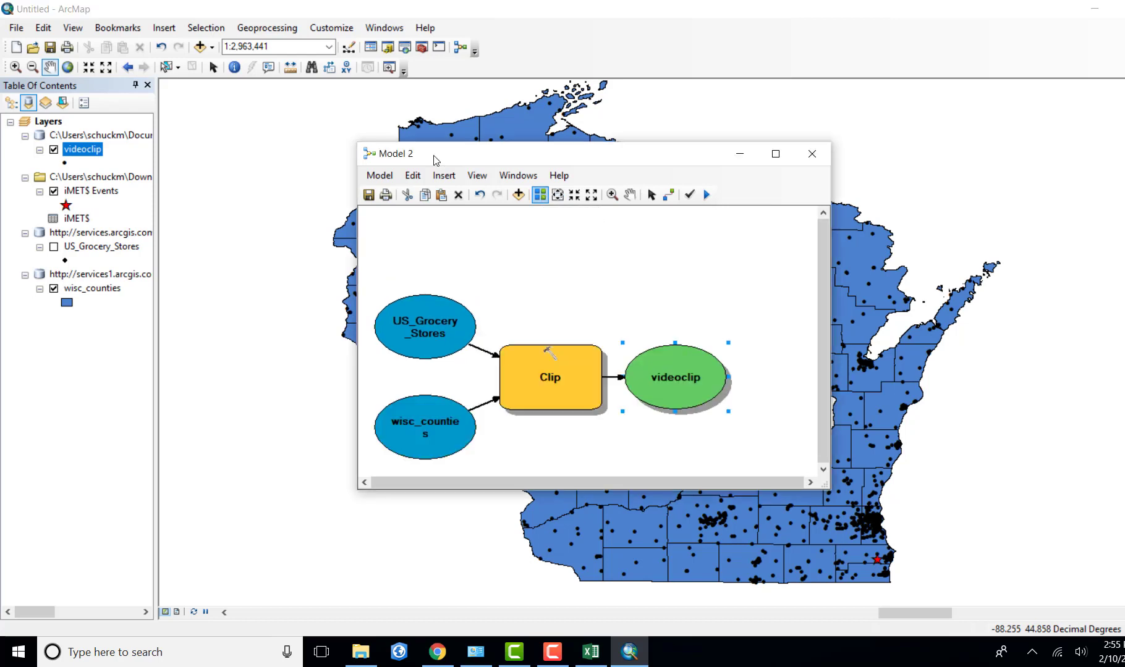
click(557, 195)
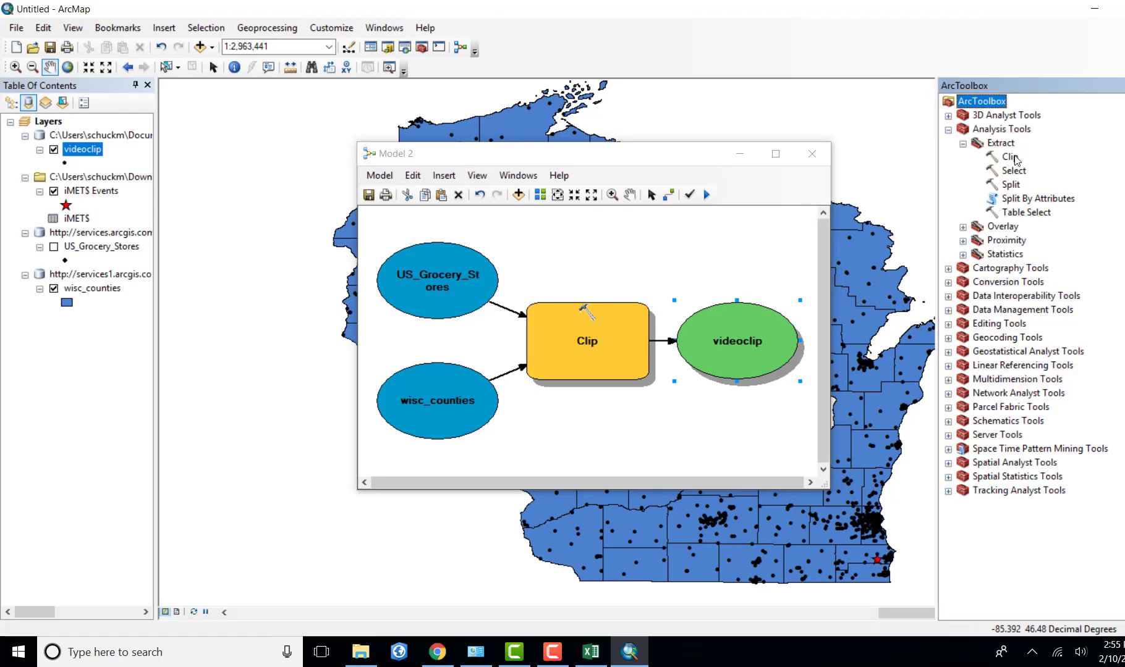
- Add the Point Distance tool from the Analysis Proximity toolset below the videoclip output in the model, and open its parameters
click(963, 240)
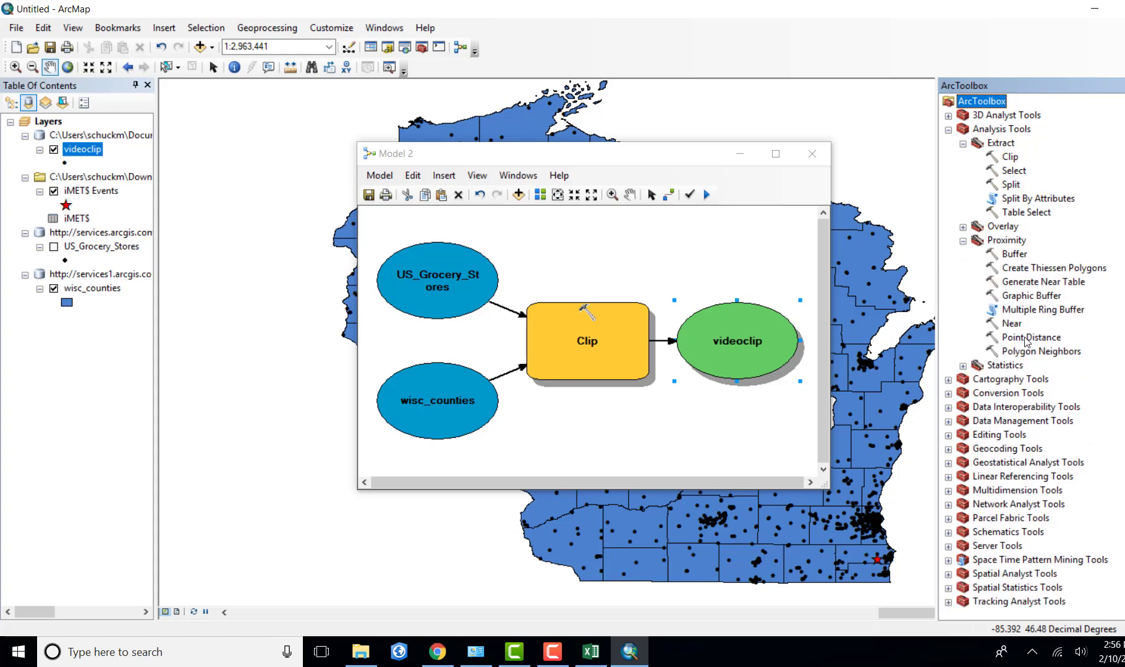
drag(1027, 339, 717, 426)
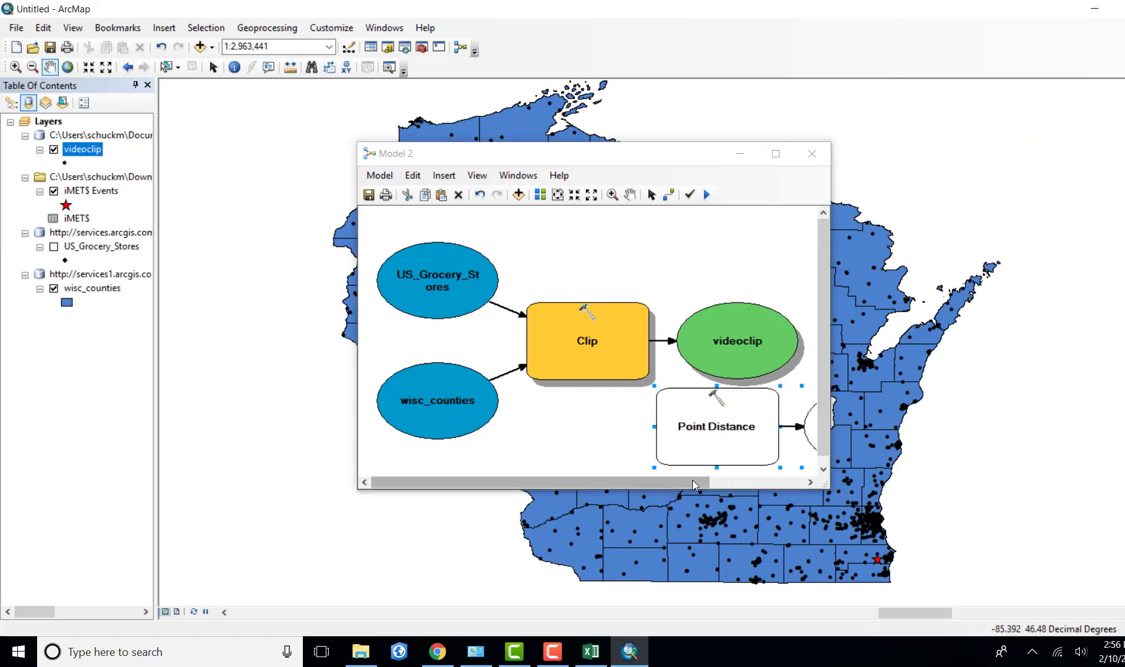
drag(704, 482, 779, 482)
drag(644, 430, 687, 438)
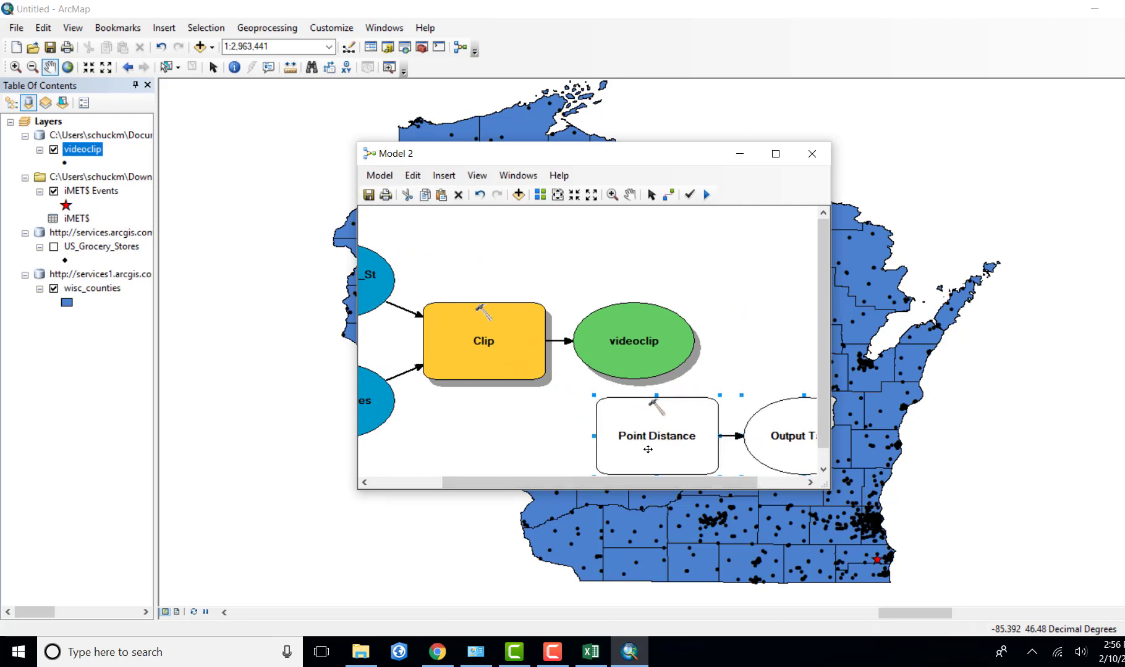
mouse_move(647, 453)
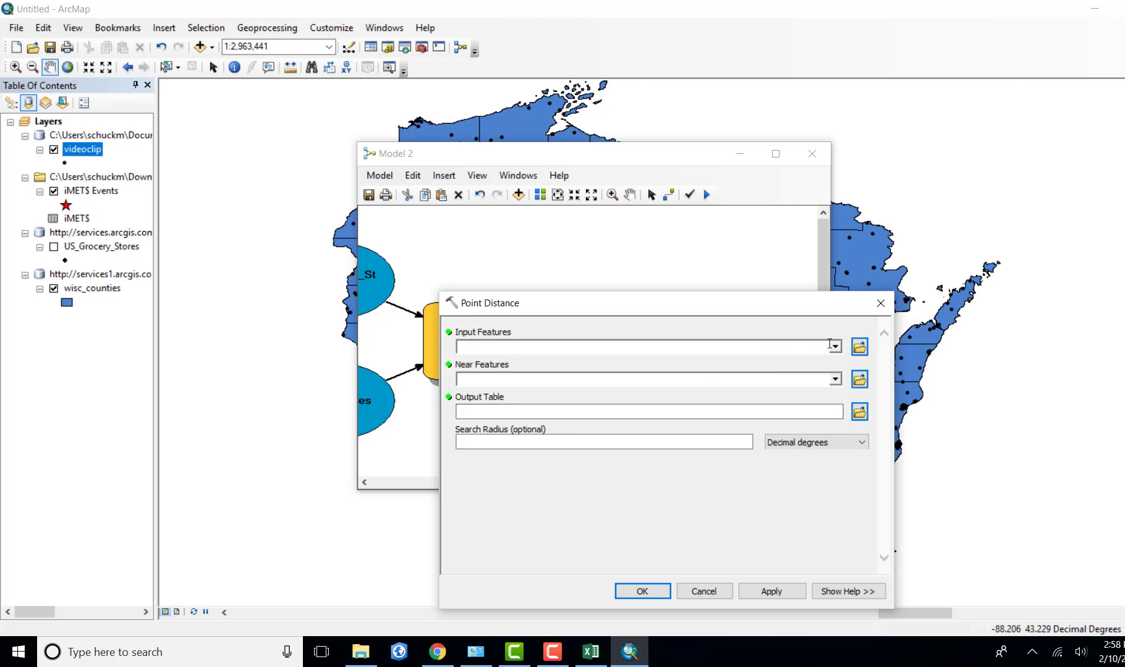
- Set the Point Distance input features to iMET$ Events, the near features to the model's videoclip output, and the output table to iMET_groceries
click(835, 348)
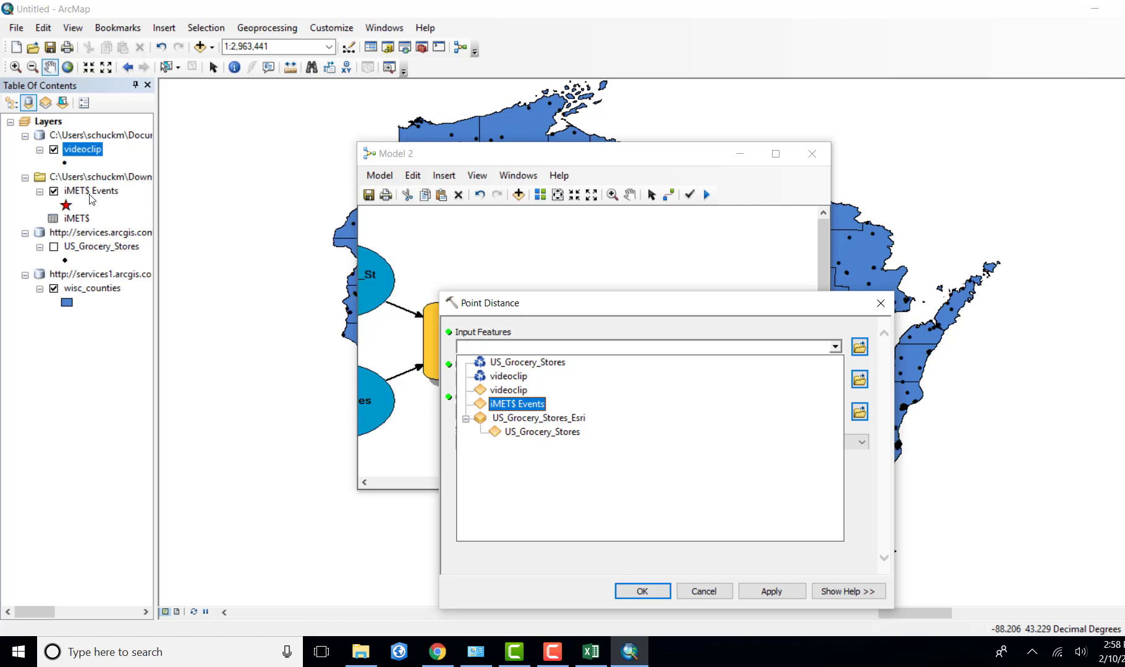
click(517, 405)
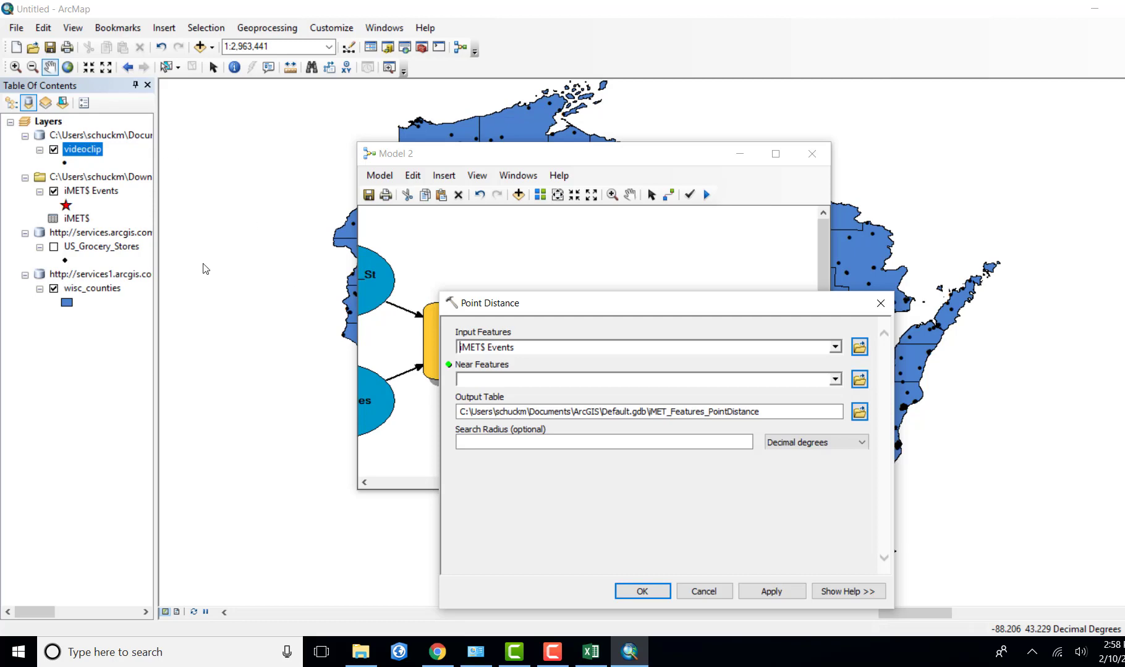
click(835, 380)
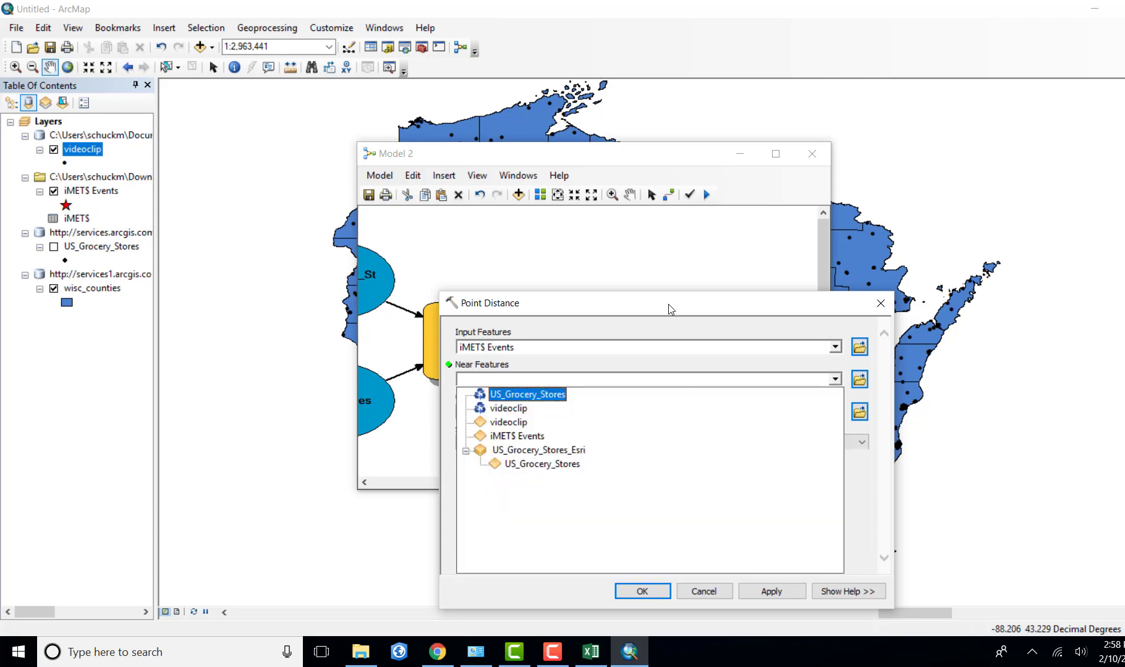
click(511, 409)
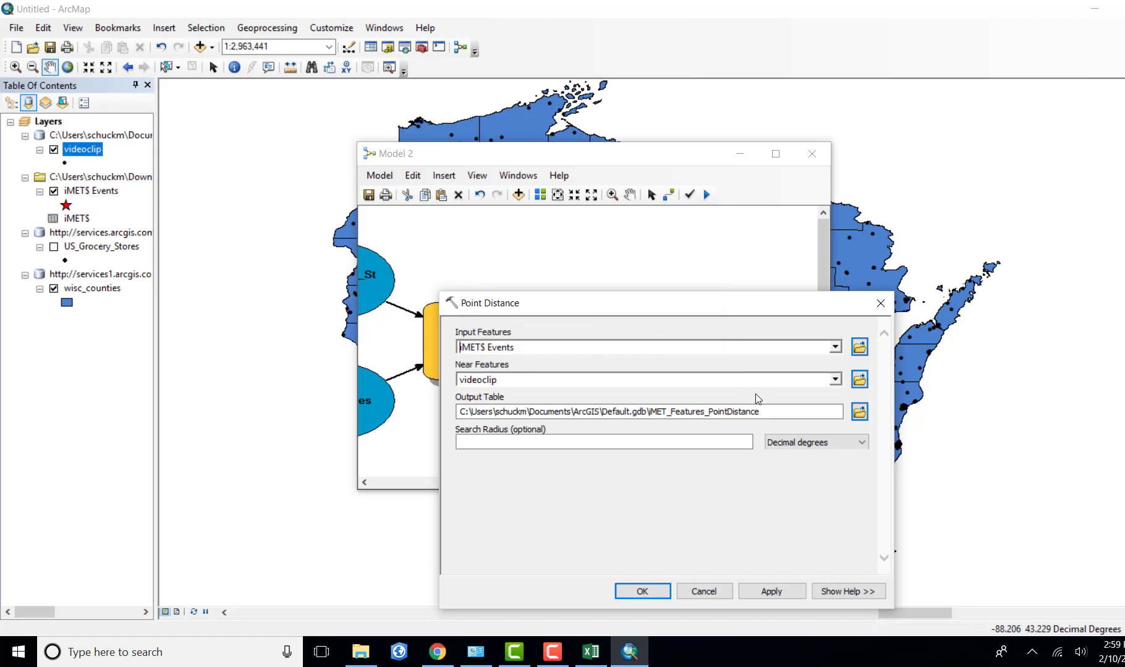
drag(761, 412, 690, 412)
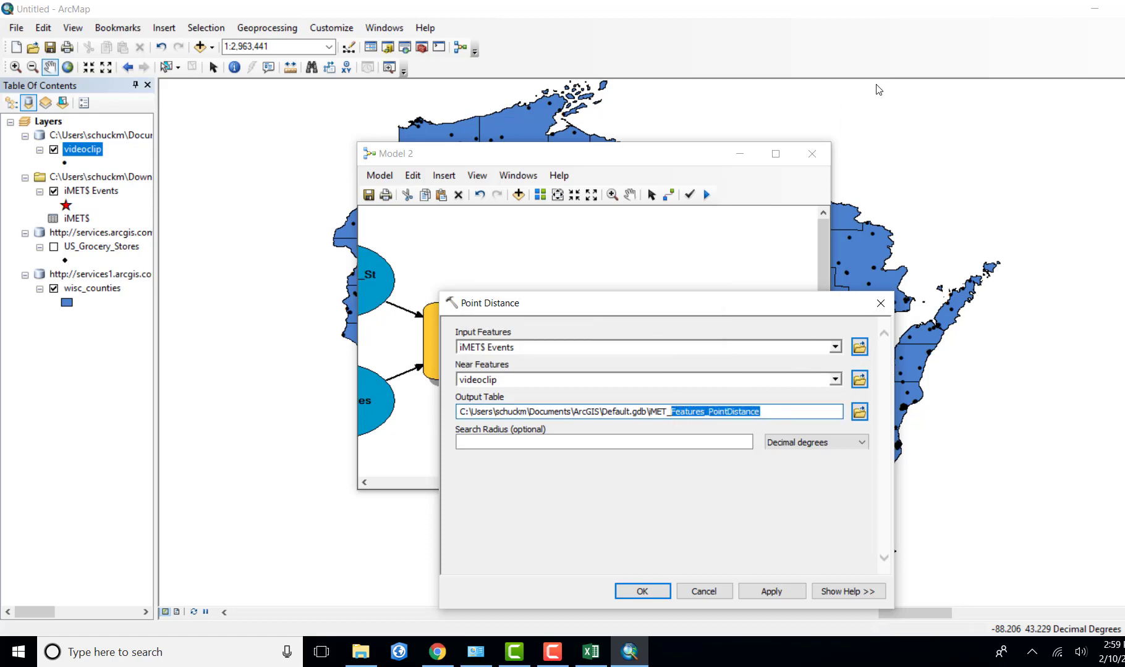
text(groceri)
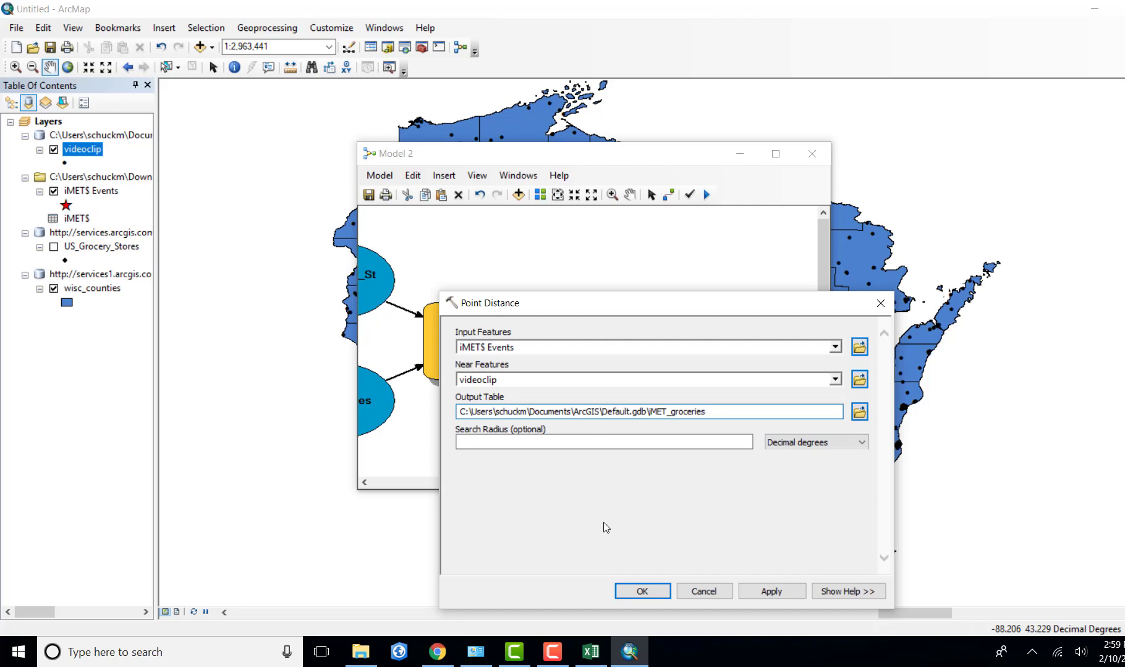
- Set the Point Distance search radius to 30 miles and accept the tool's parameters
click(861, 446)
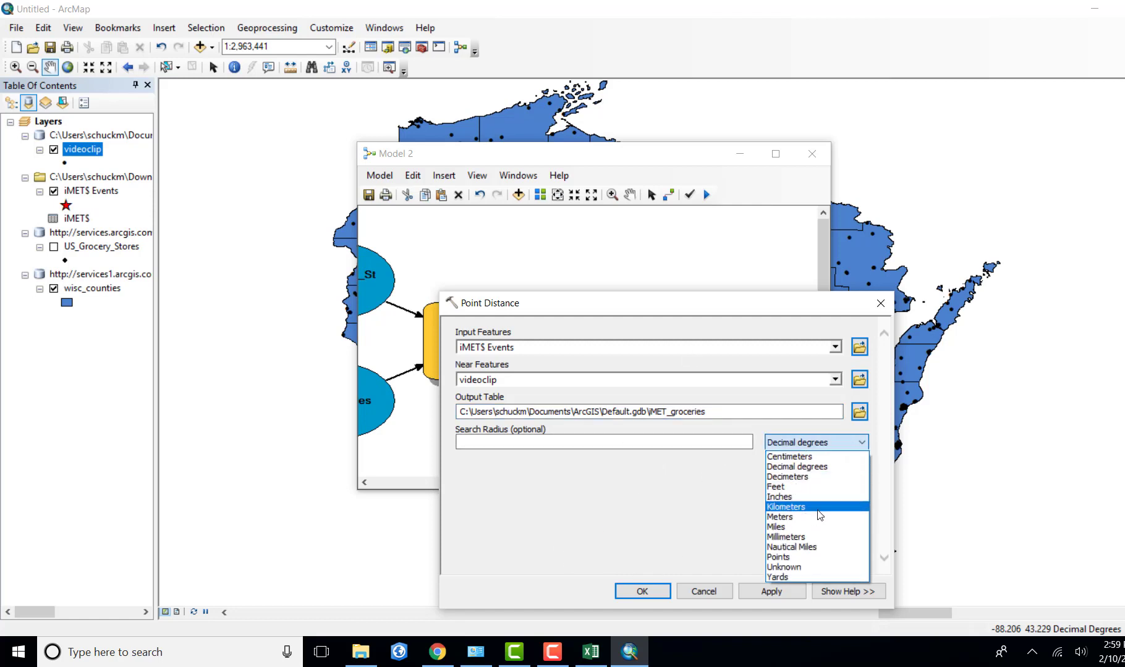
click(783, 527)
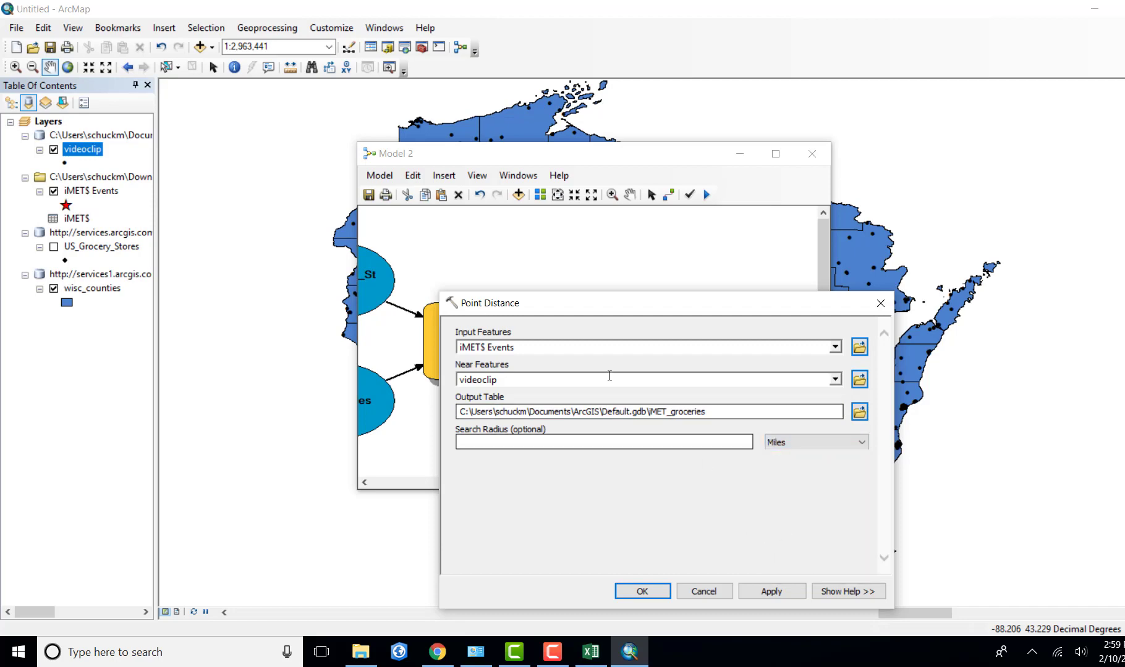
click(625, 442)
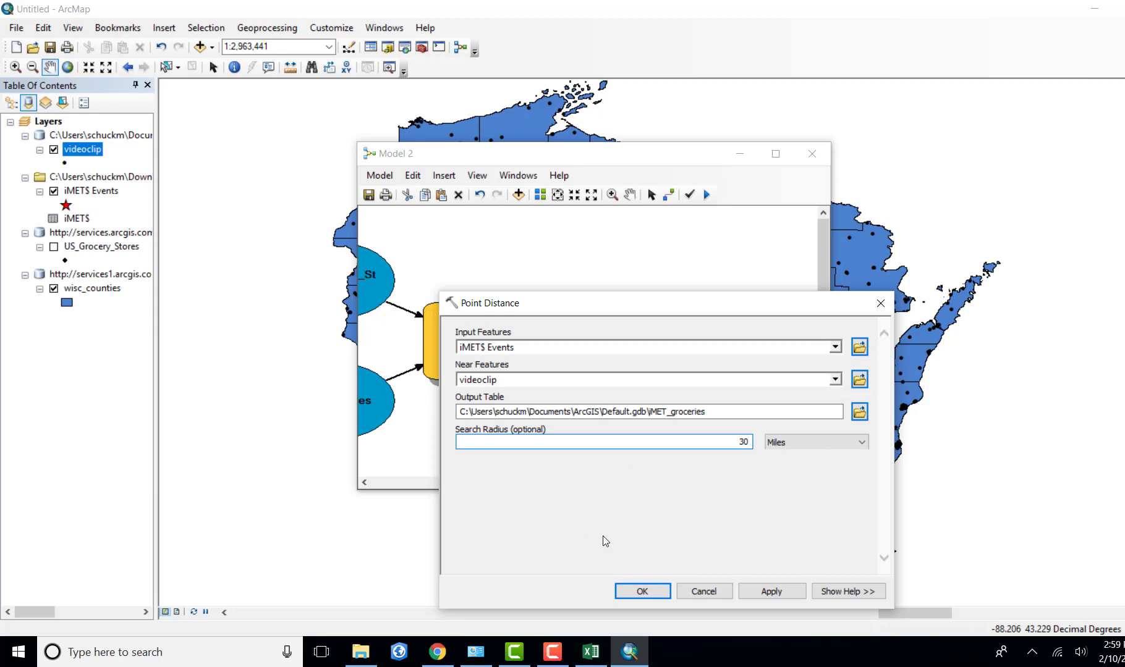
click(766, 593)
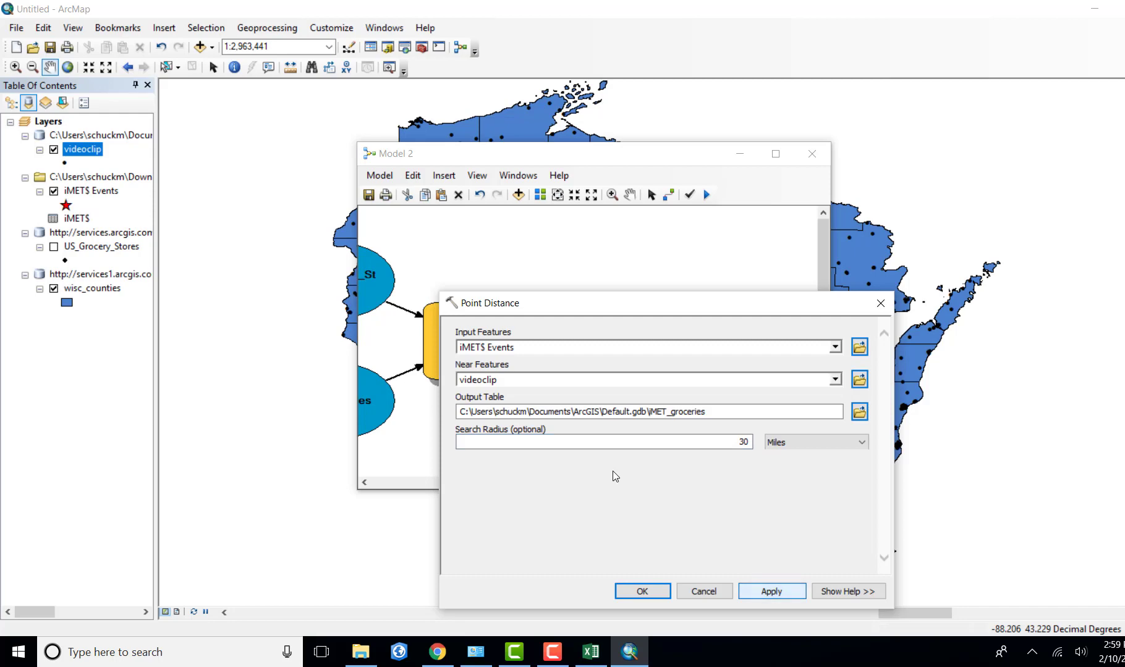
click(639, 591)
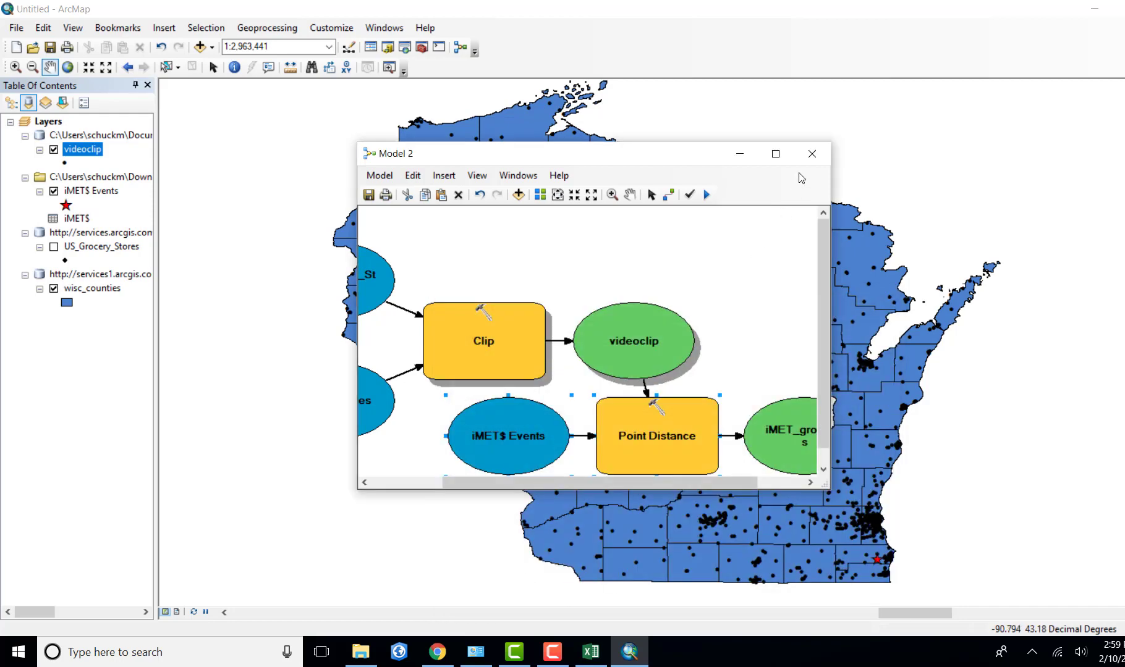
- Move the Model 2 window up slightly, auto-arrange its diagram, and fit the whole diagram in the window
drag(680, 157, 654, 134)
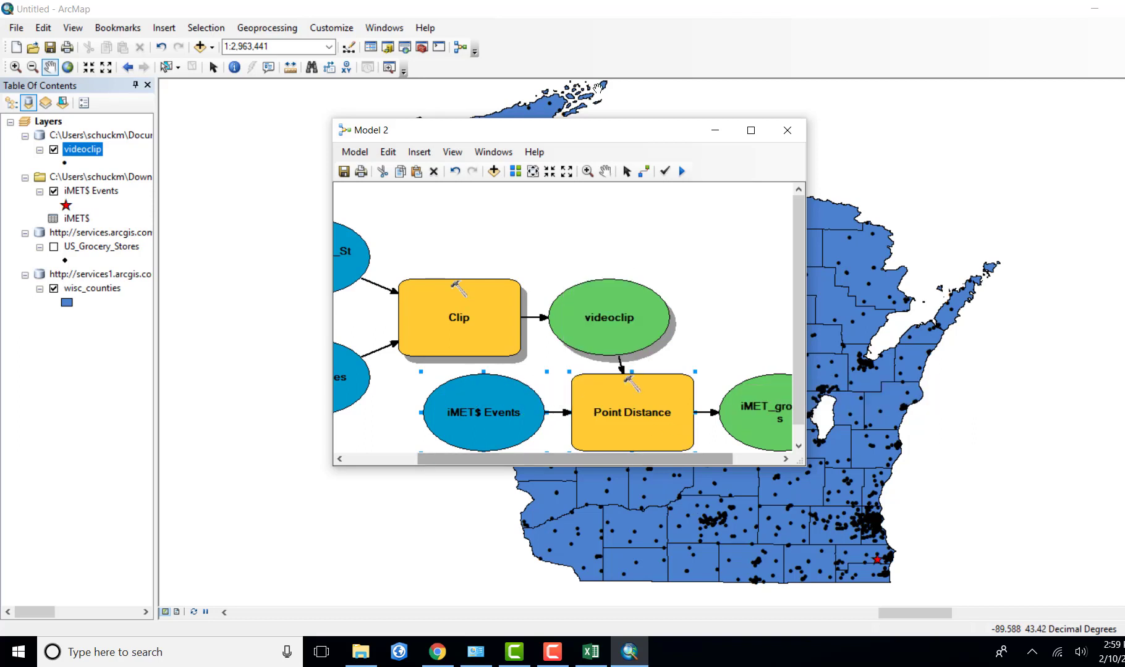
click(531, 173)
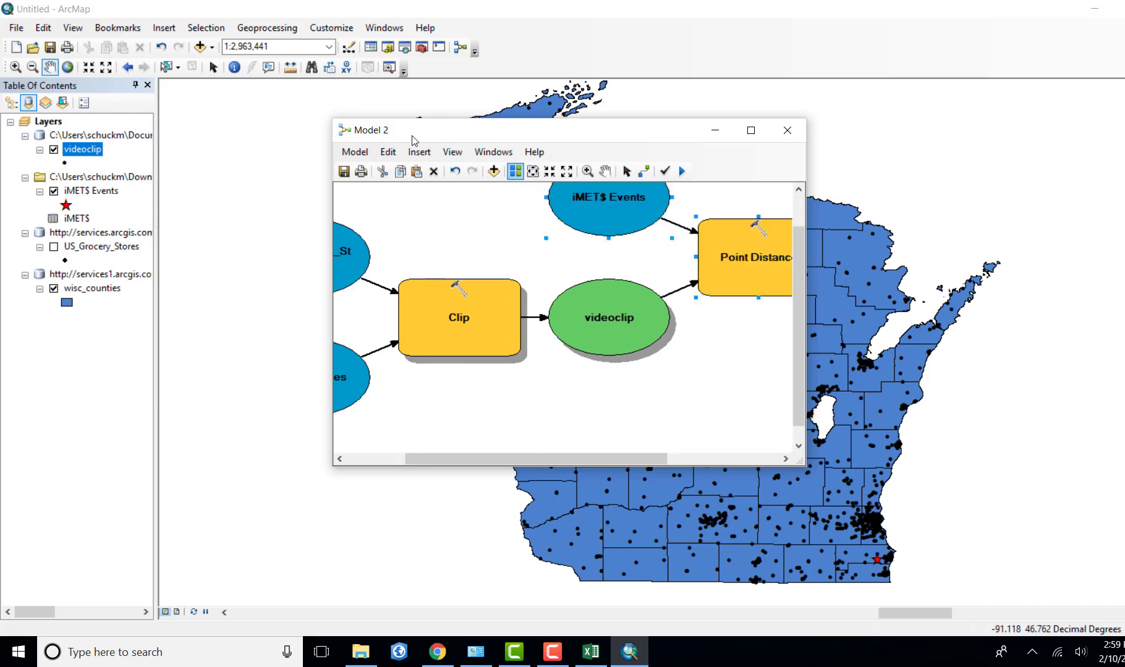
click(533, 172)
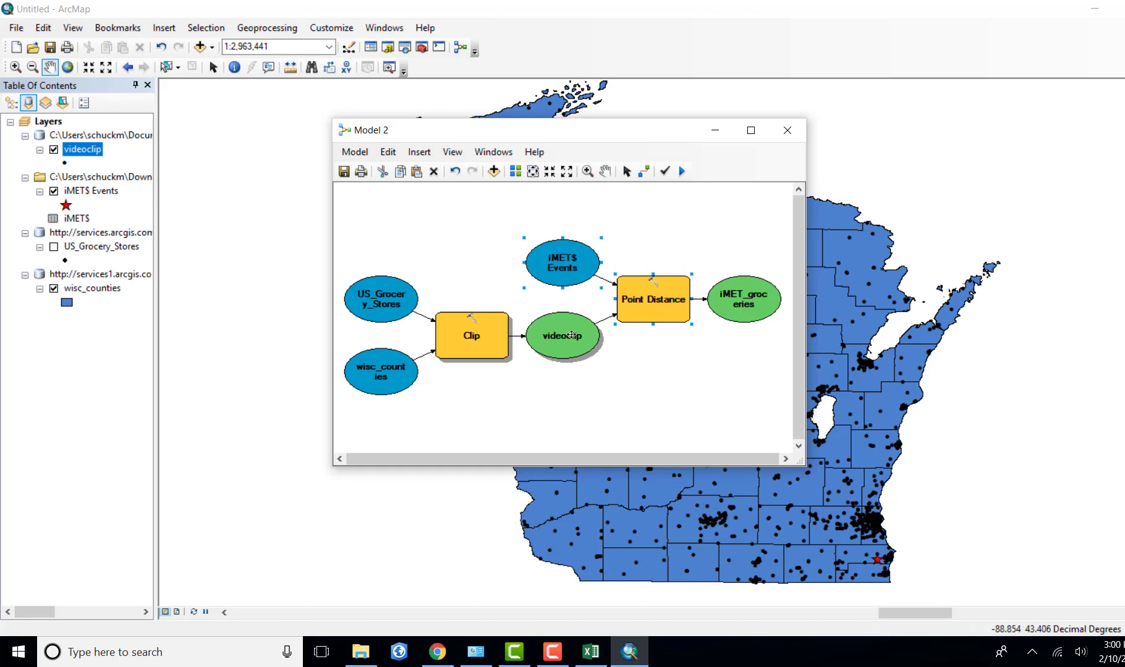
mouse_move(661, 297)
- Run the model, close its progress dialog, and add the iMET_groceries output table to the display
click(355, 153)
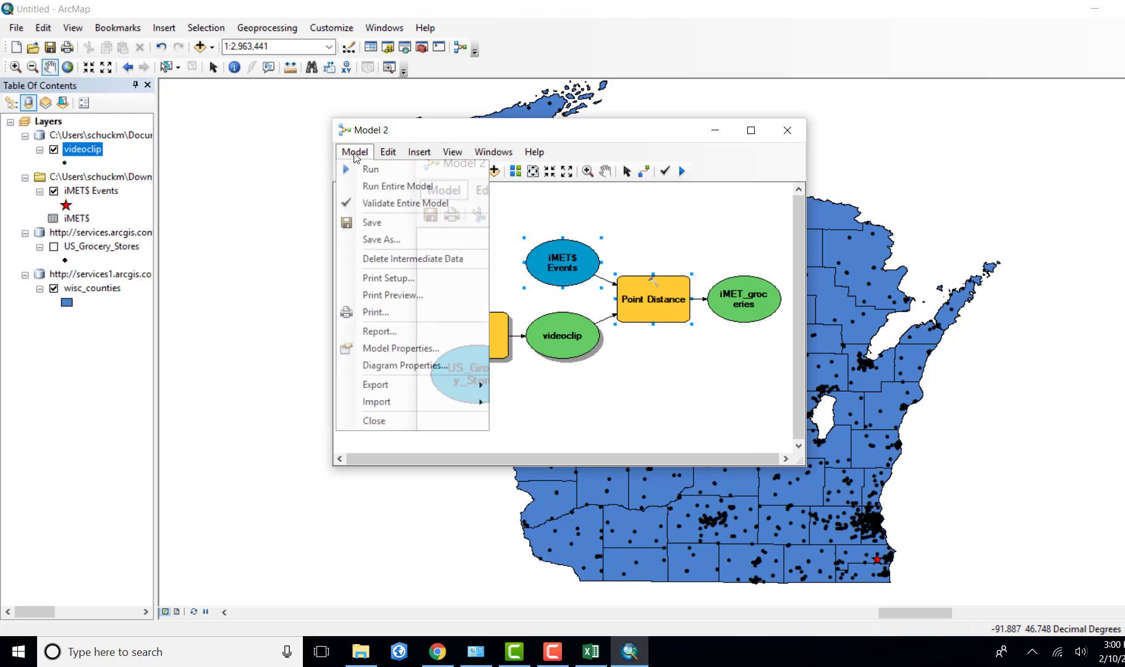
click(315, 168)
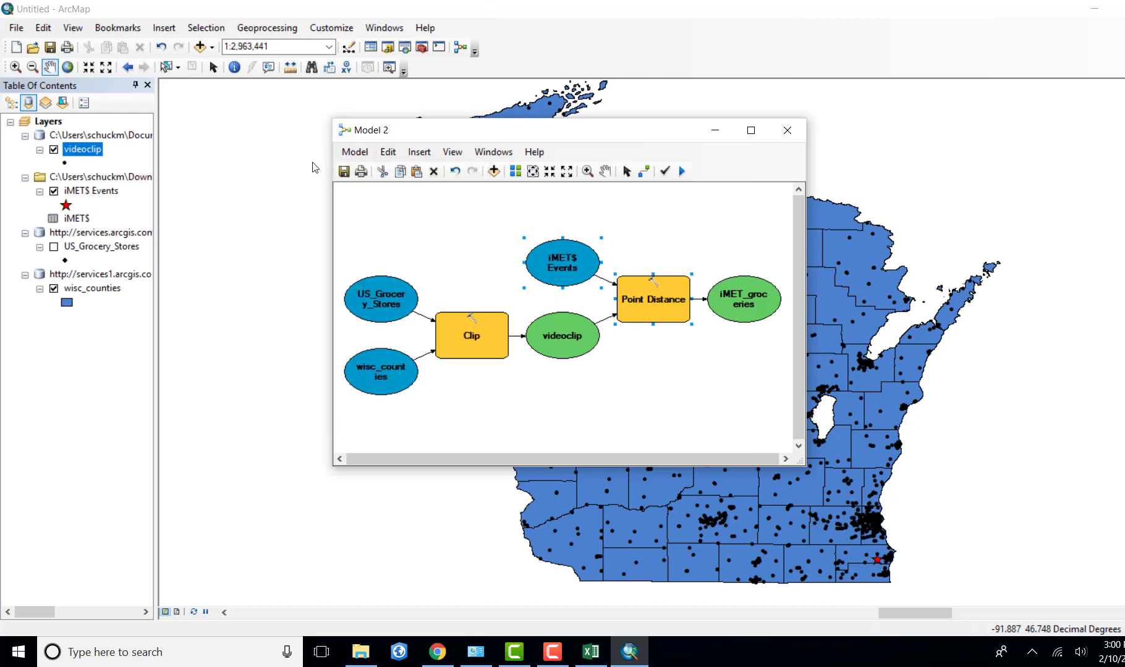
click(356, 153)
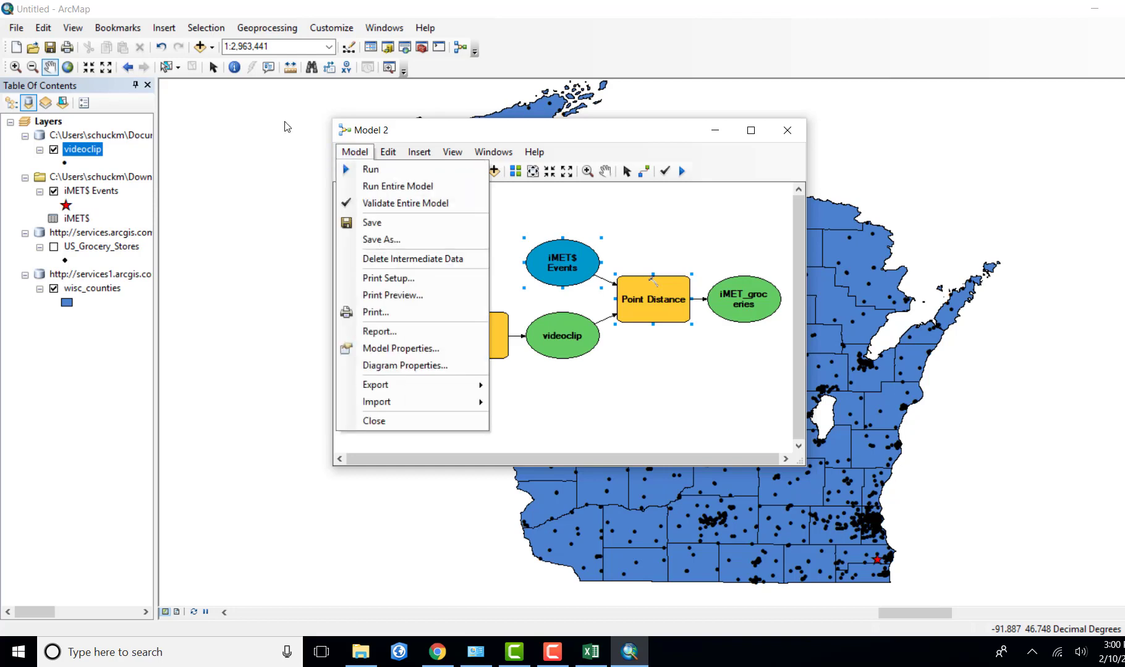
click(372, 171)
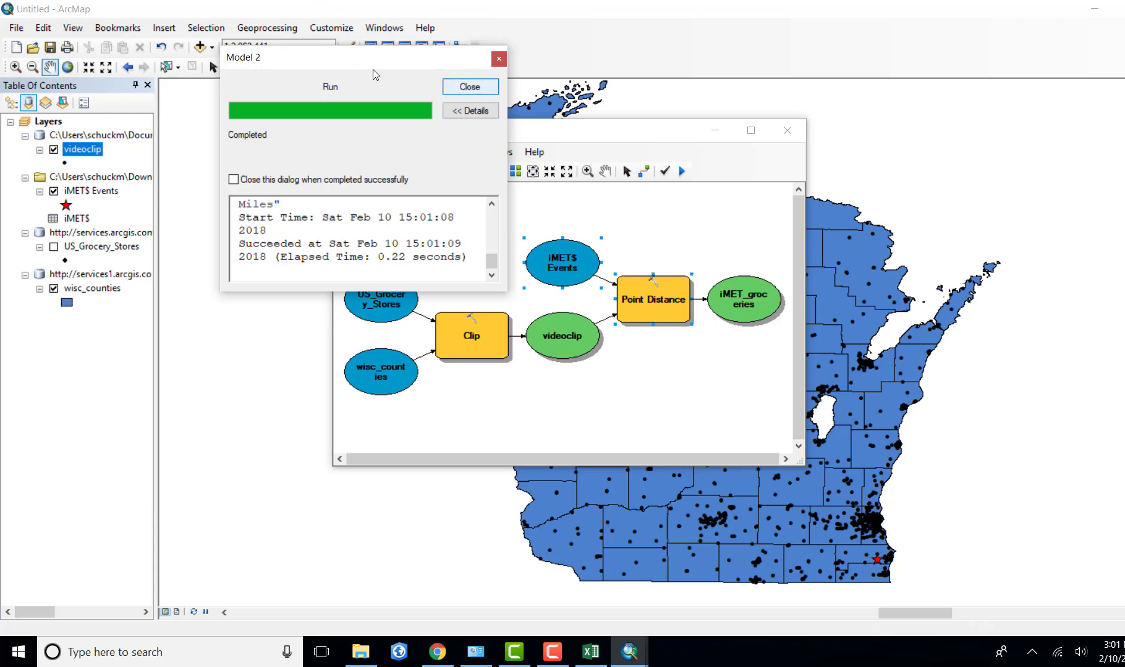
click(457, 86)
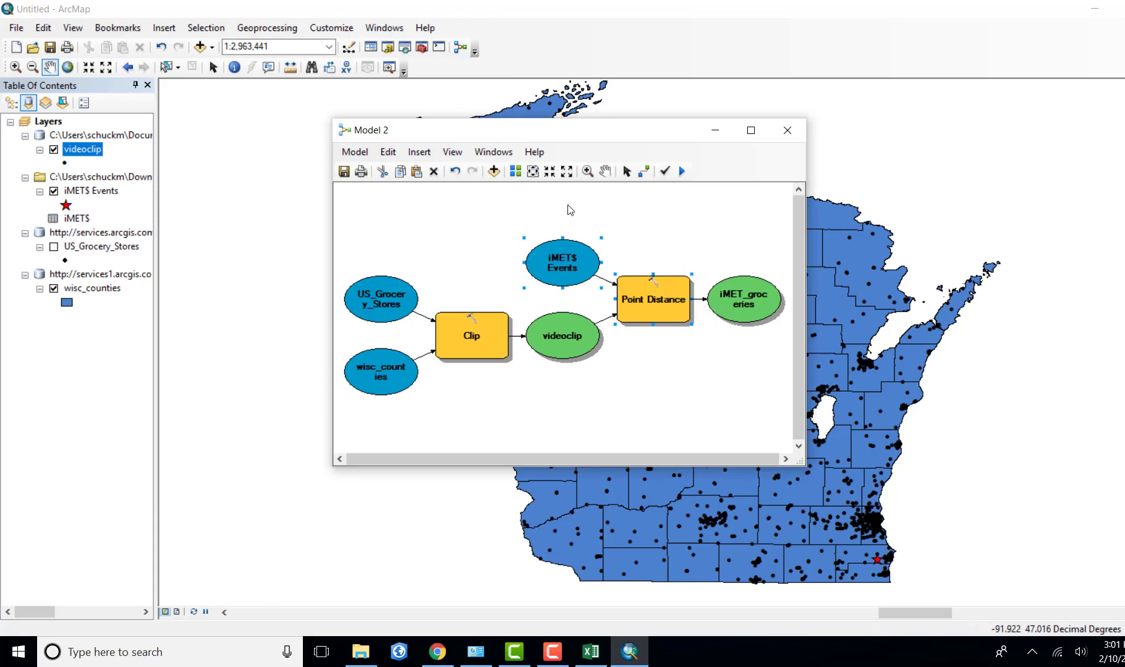
right_click(754, 303)
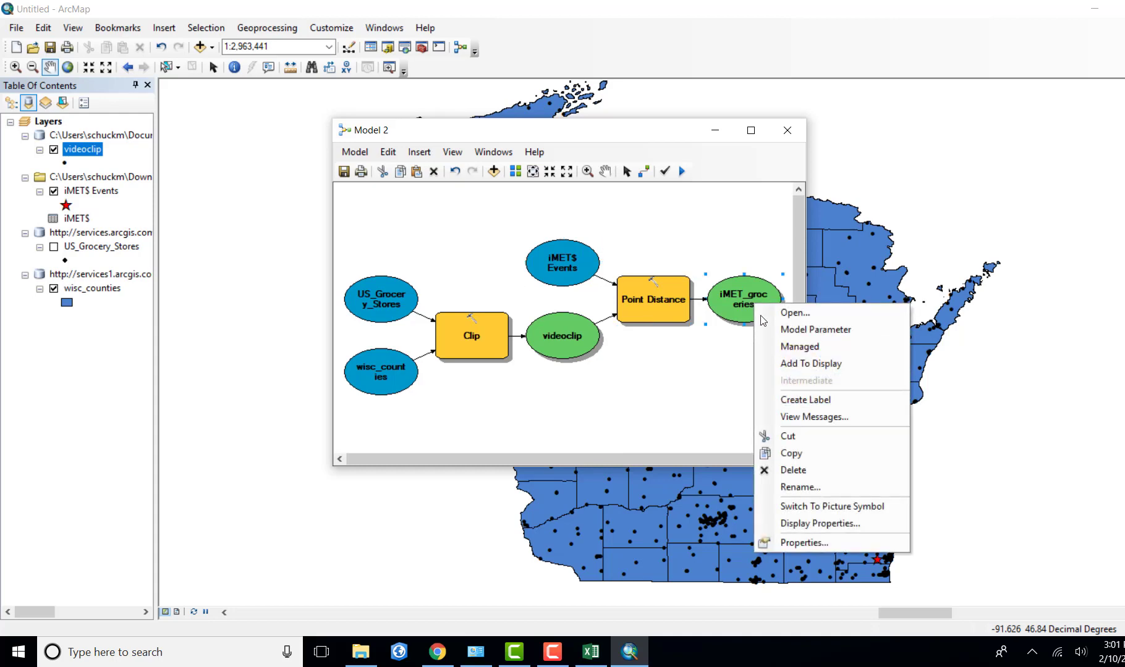
click(811, 364)
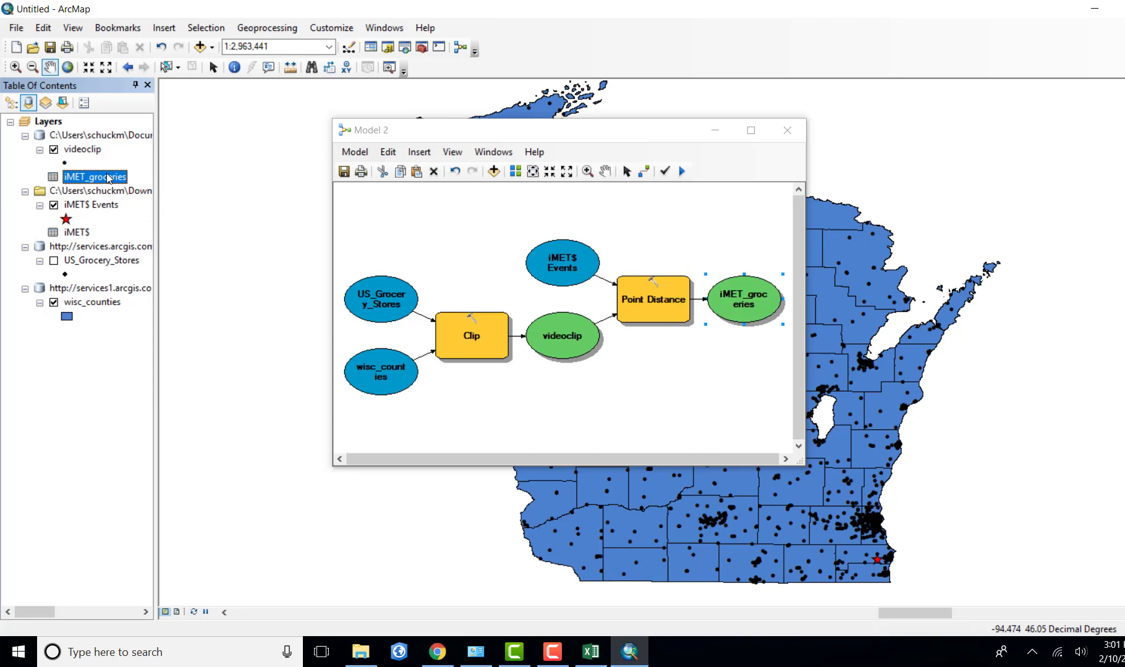
- Save the model under the name Video_demo in the Toolbox
key(alt)
key(Down)
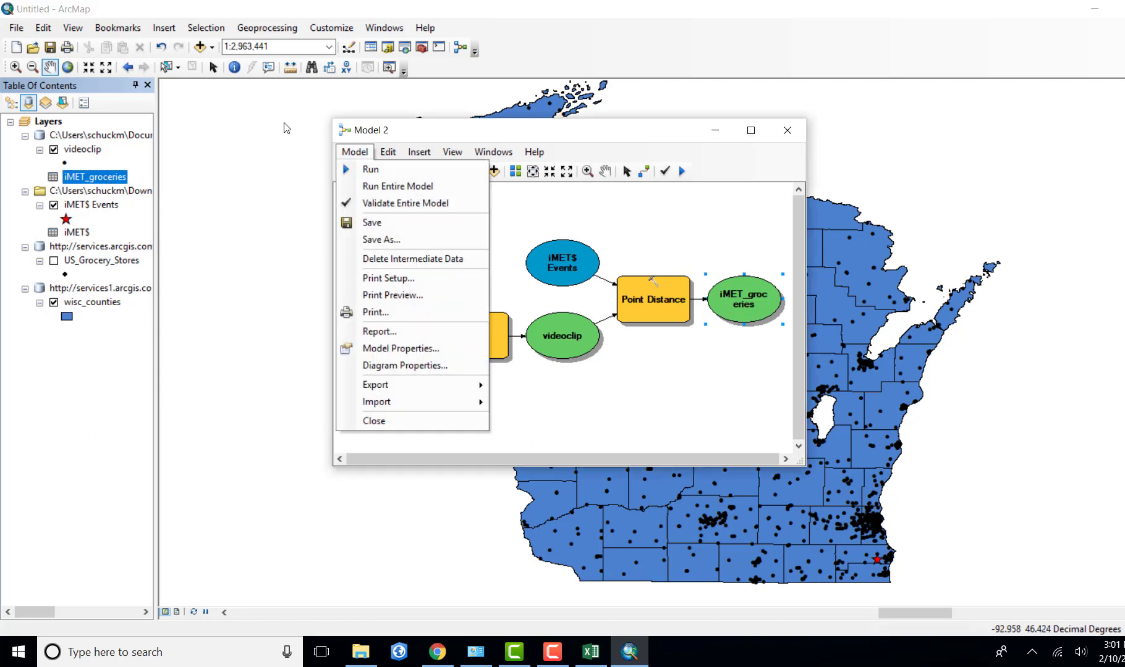
key(Down)
key(Down)
key(Down)
key(Down)
key(Down)
key(Return)
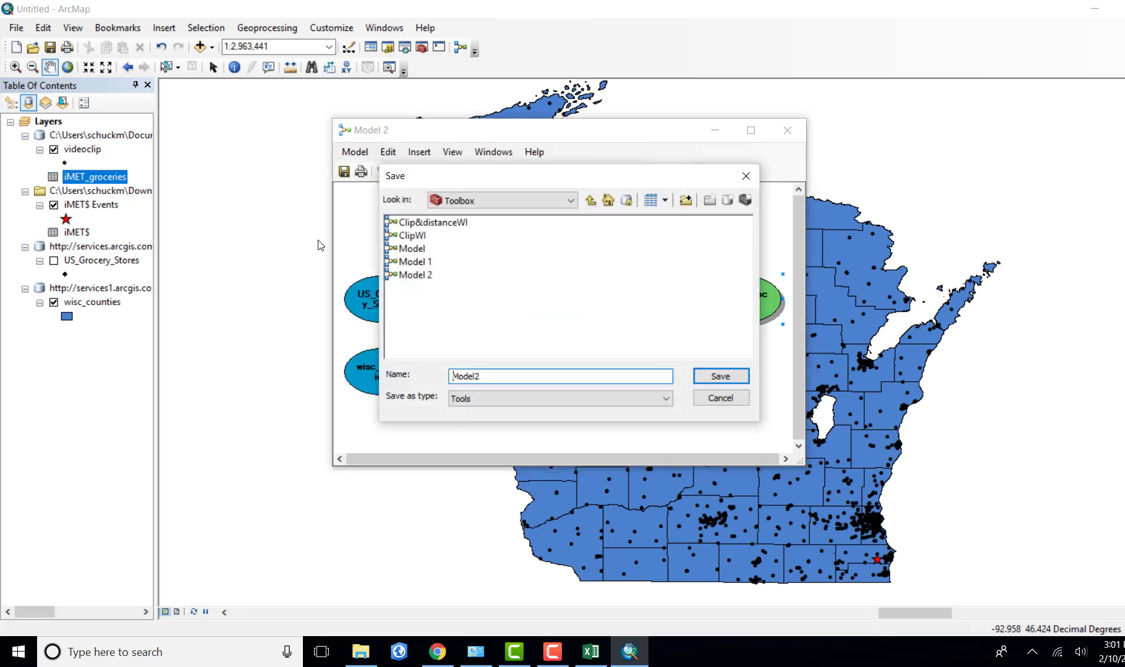
double_click(488, 375)
text(Video)
key(BackSpace)
key(Return)
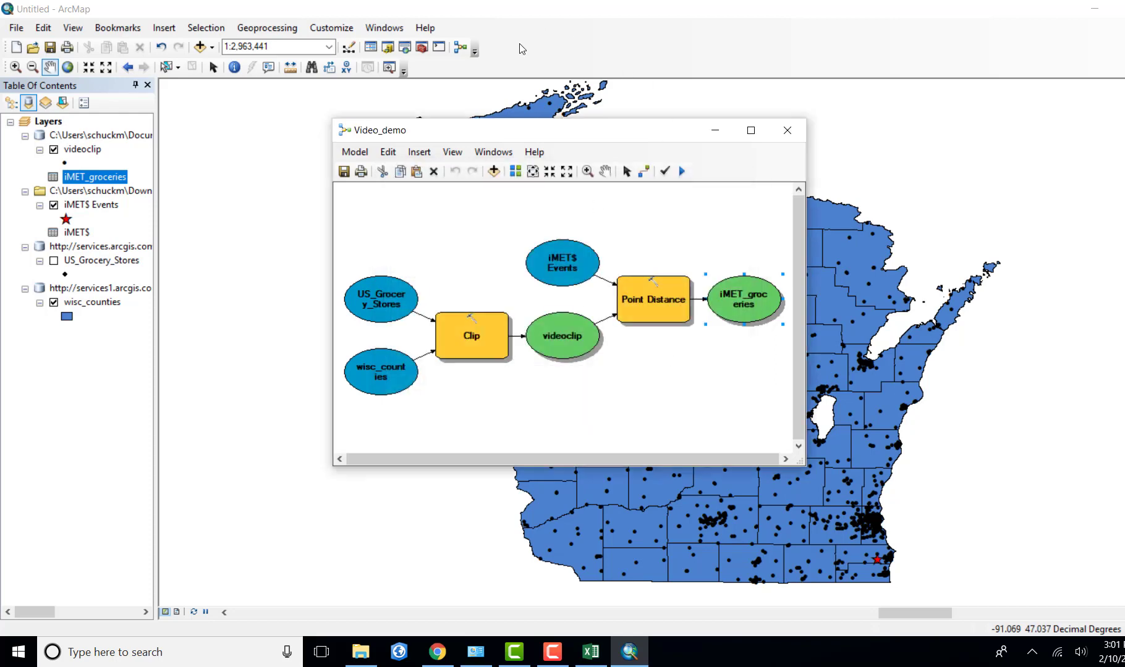
- Put the Video_demo model window out of view and recenter the map on Wisconsin
right_click(547, 48)
click(896, 157)
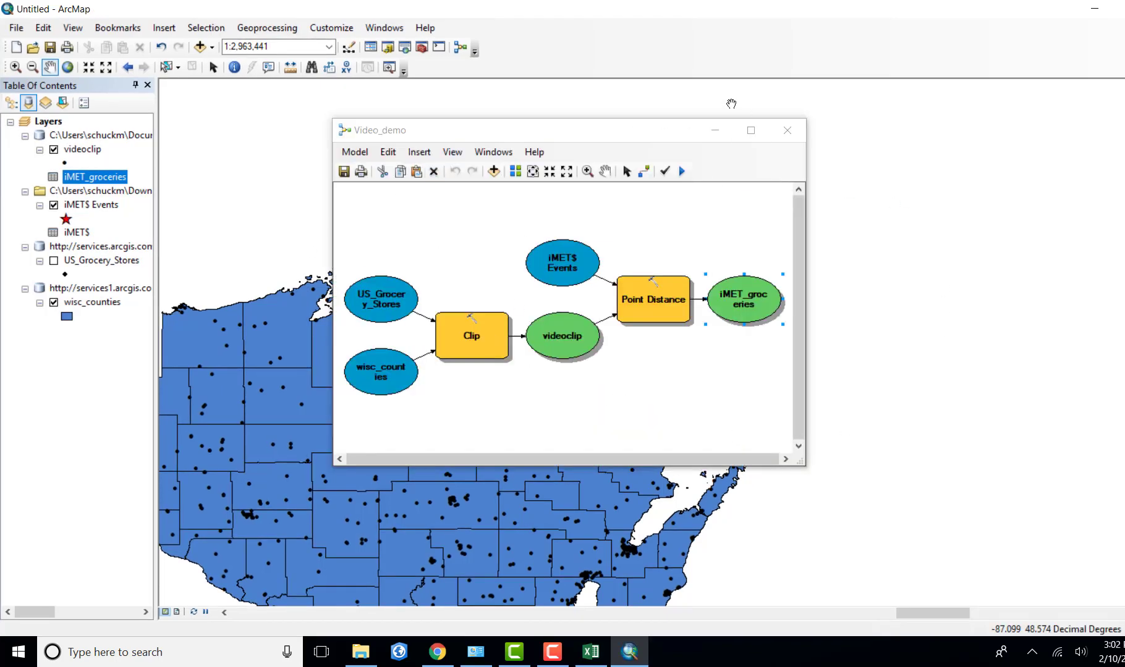
click(631, 108)
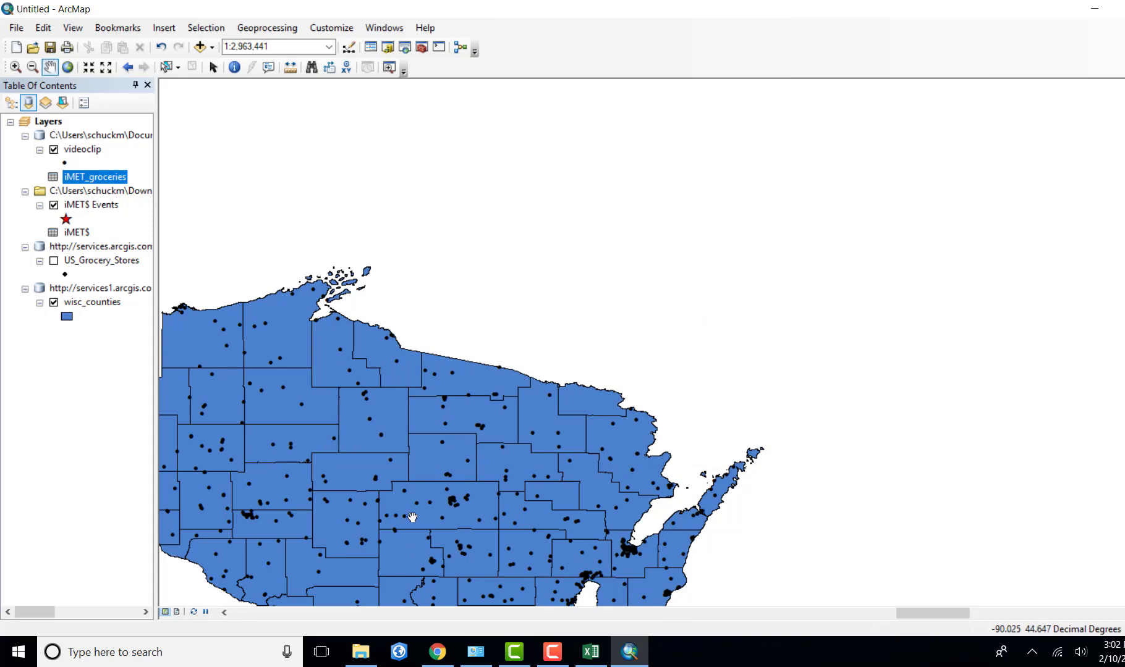
drag(410, 499, 626, 357)
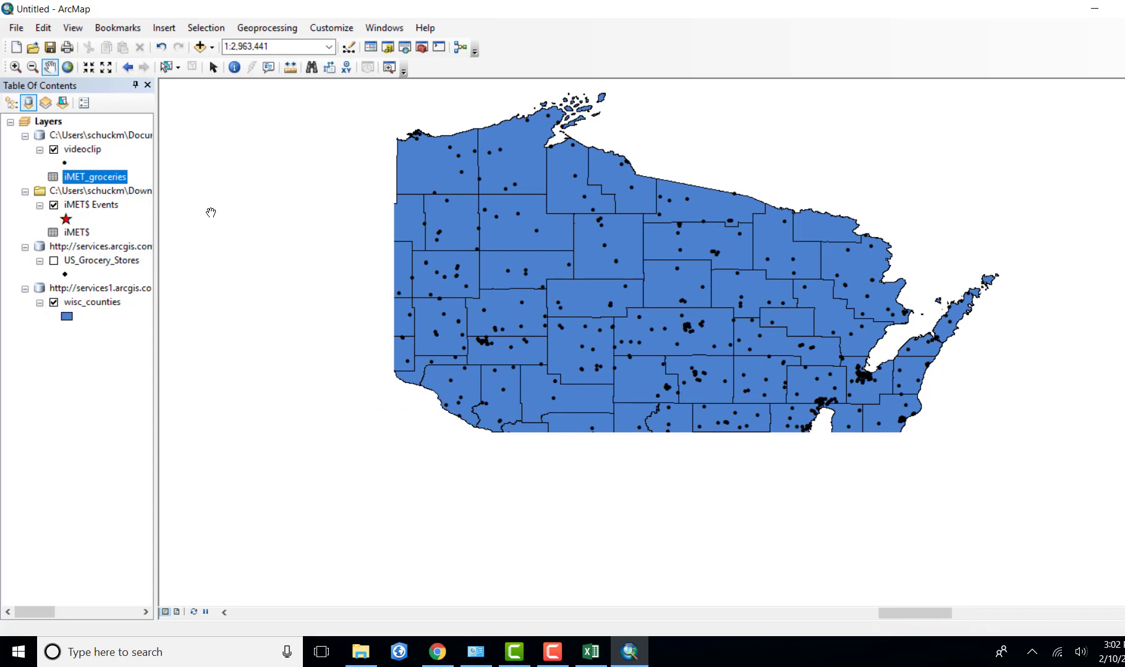
- Open the iMET_groceries table and examine the DISTANCE values through to the last record
right_click(103, 179)
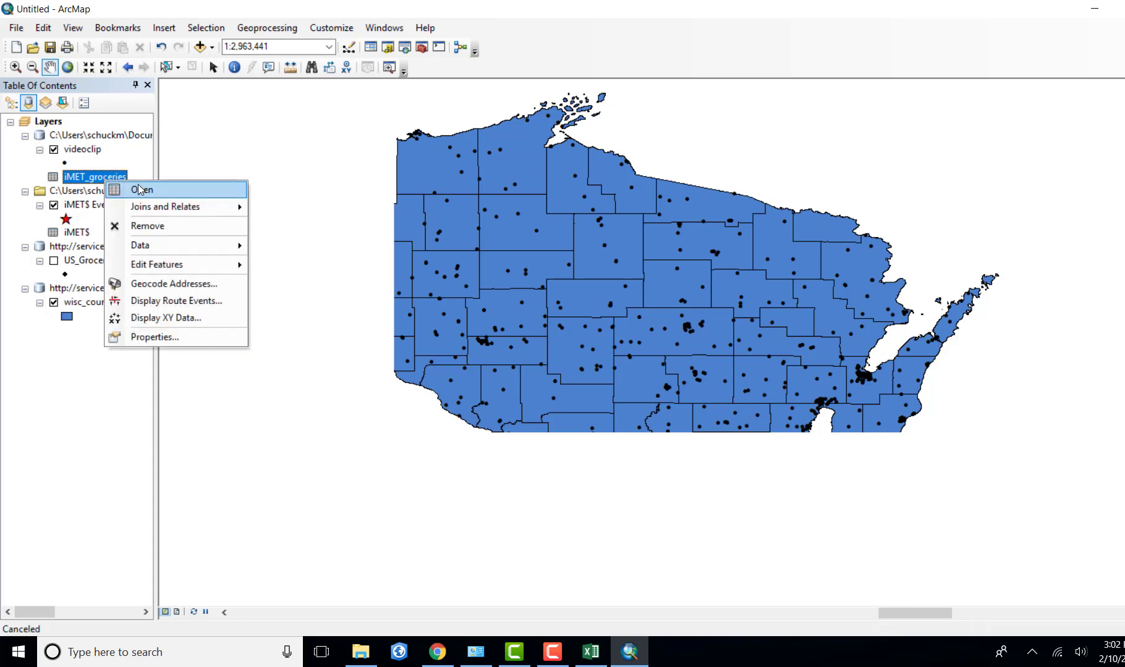
click(99, 173)
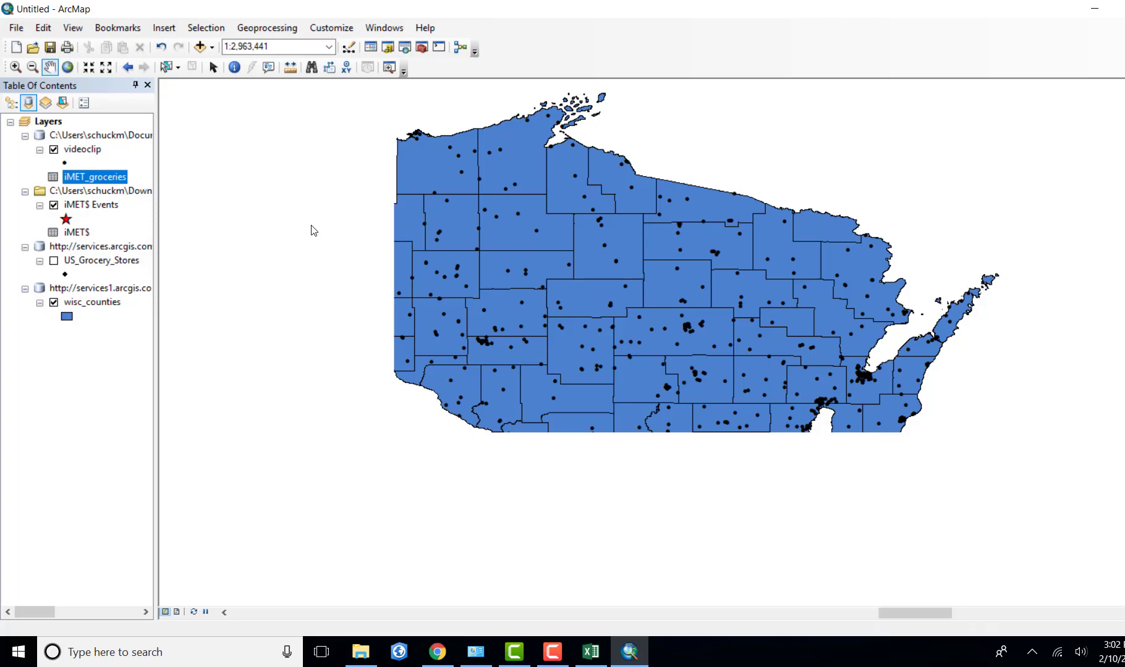
key(ctrl+t)
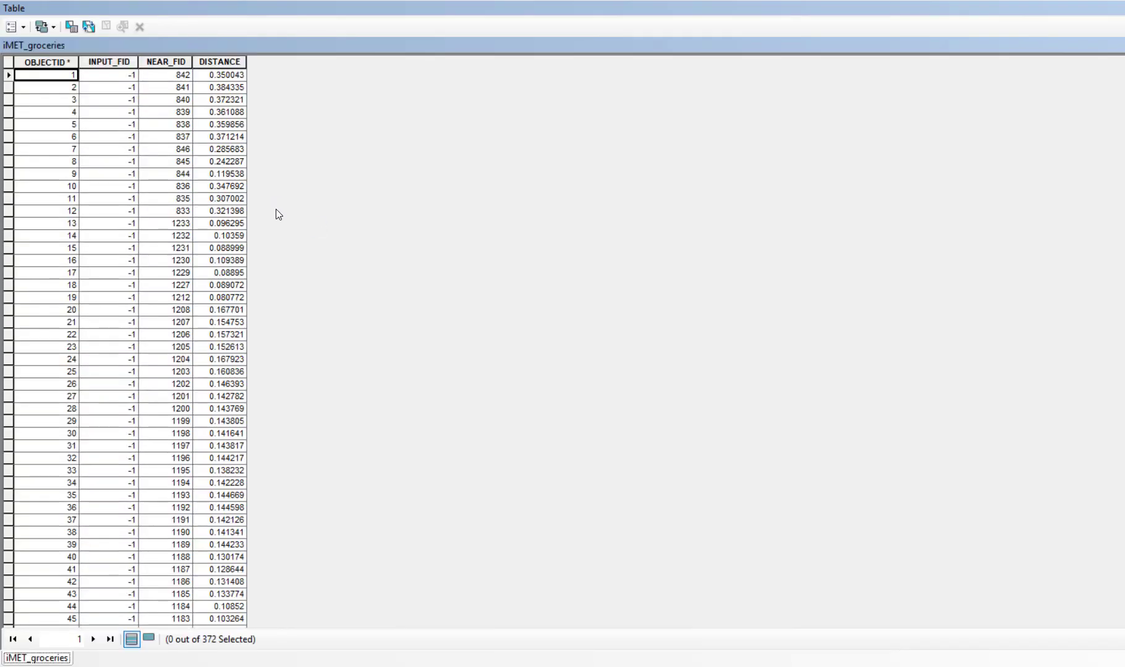
scroll(304, 171, down, 1)
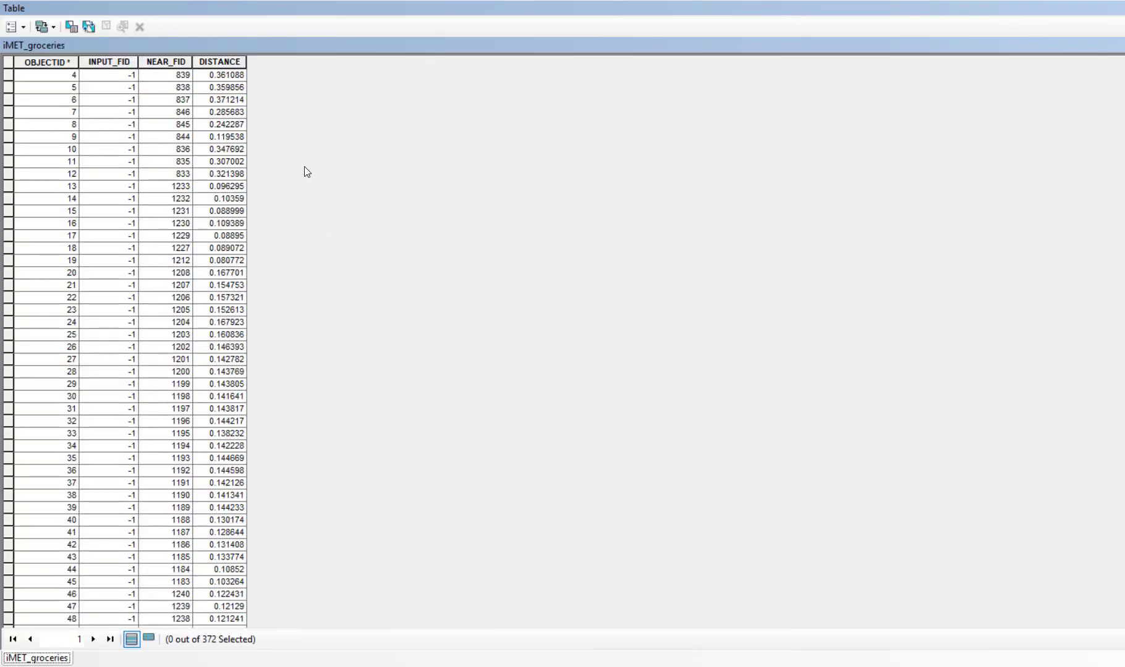
scroll(290, 162, up, 1)
scroll(273, 167, down, 5)
scroll(272, 167, down, 20)
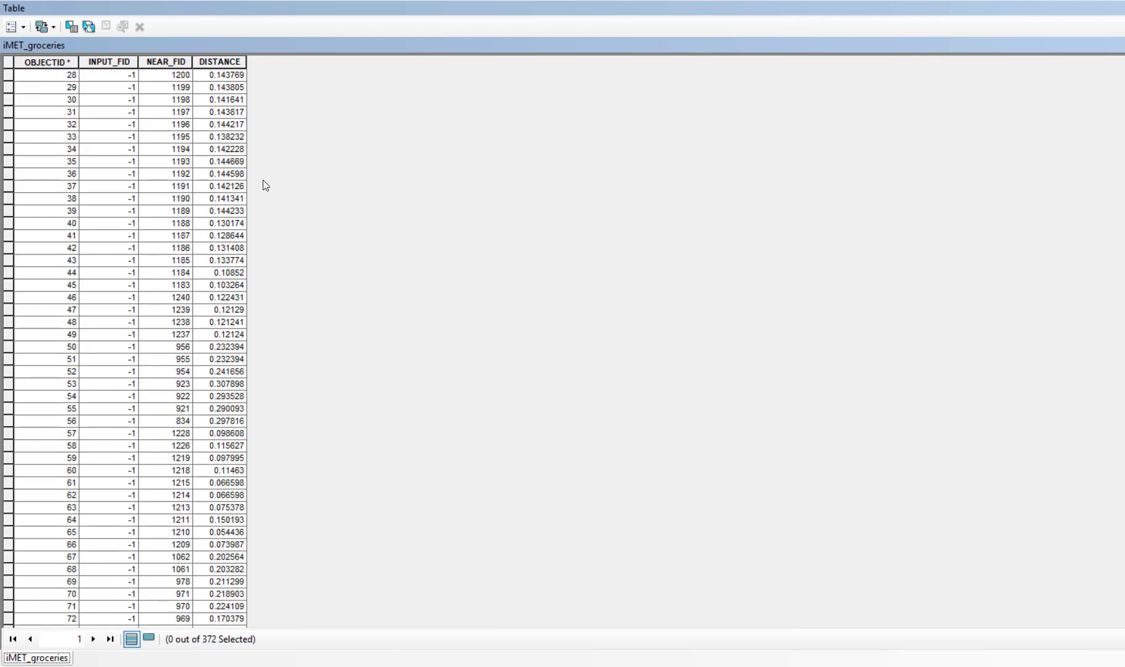
scroll(268, 205, down, 20)
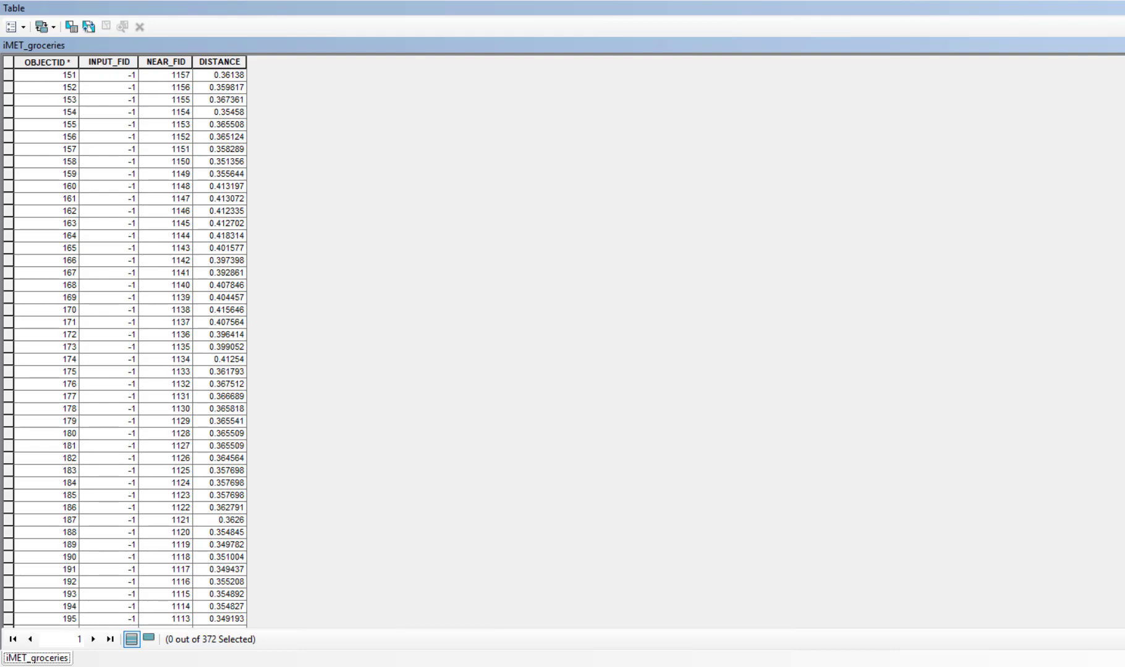
scroll(124, 347, down, 20)
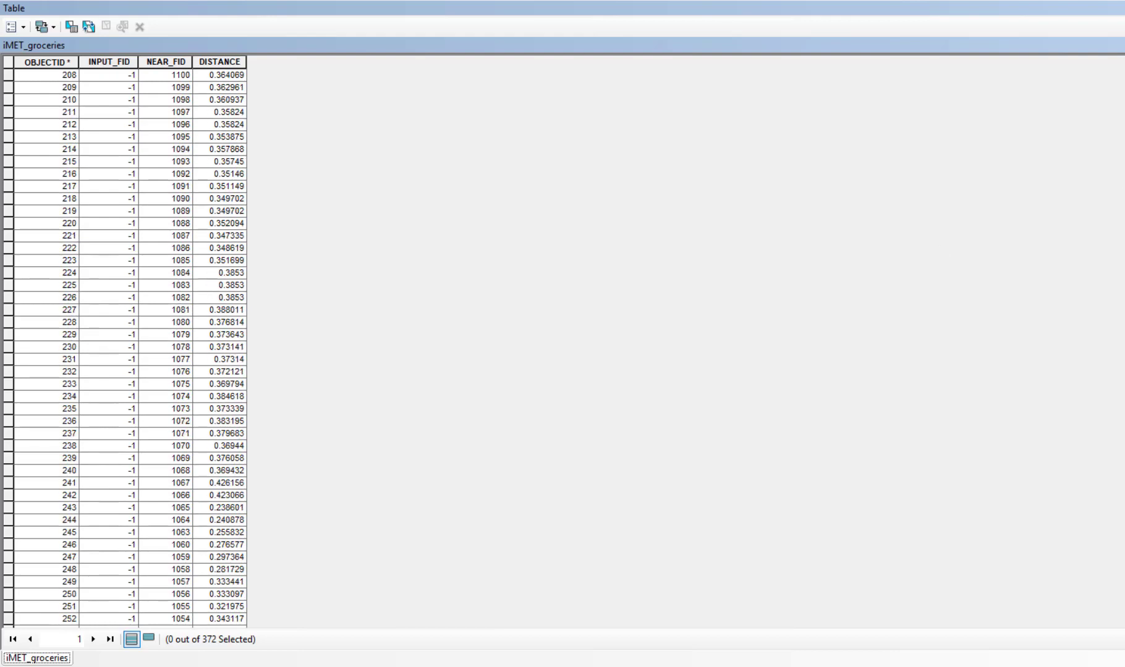
scroll(124, 346, down, 8)
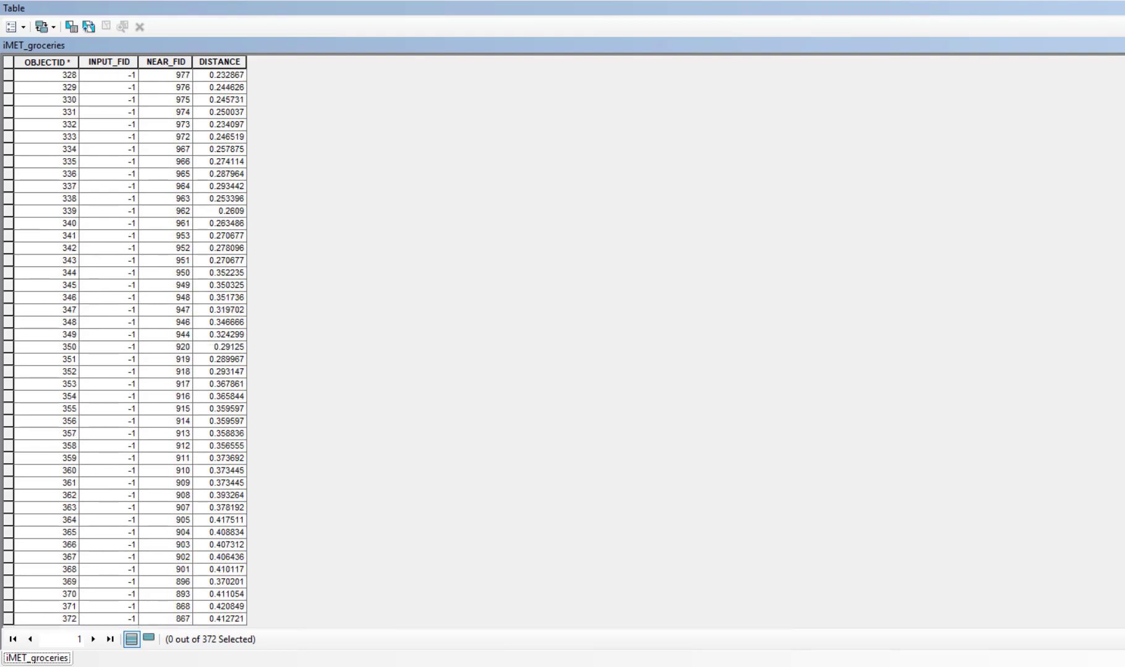
- Leave the iMET_groceries table and expand the Toolbox inside Default.gdb in the catalog to check the saved models
drag(1121, 618, 1119, 85)
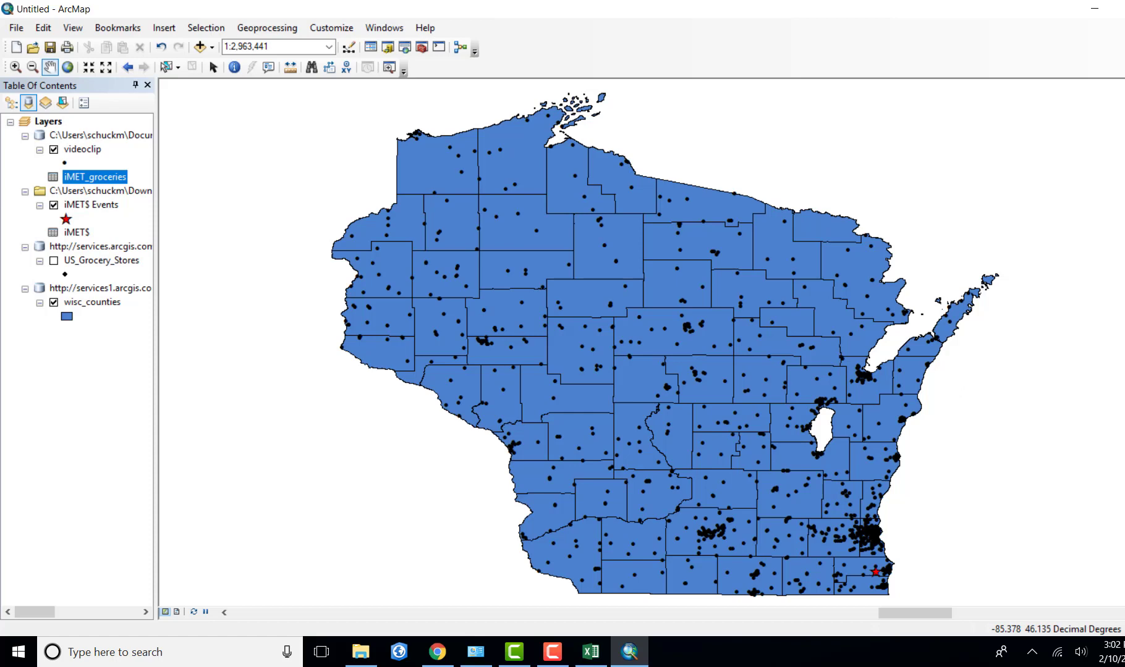
mouse_move(1121, 105)
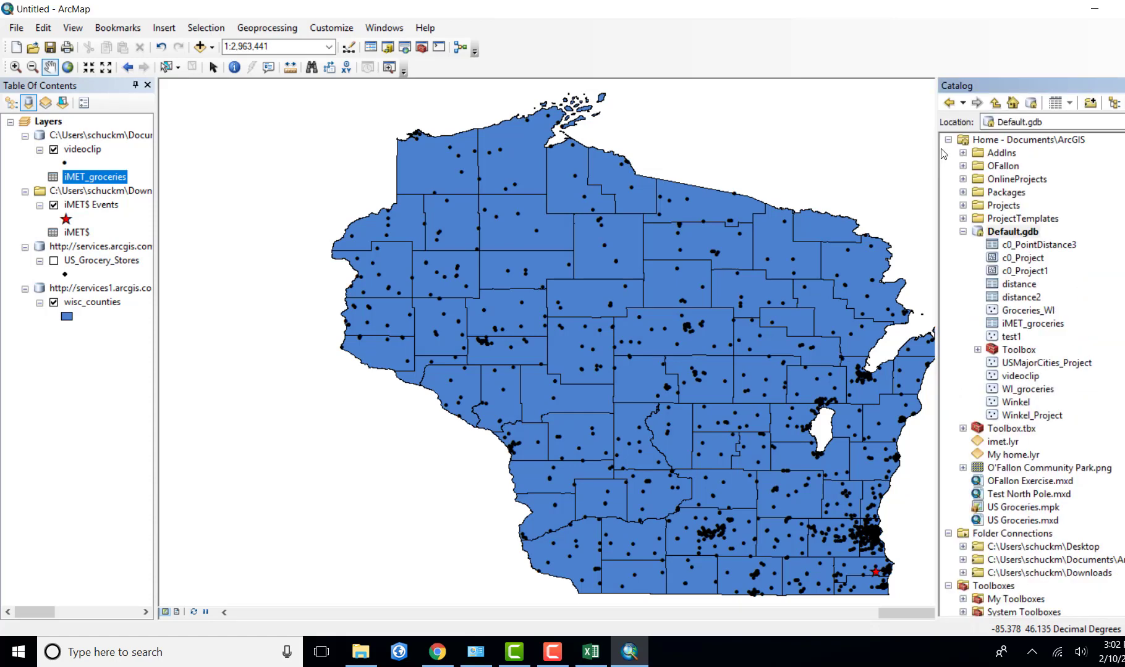
click(978, 350)
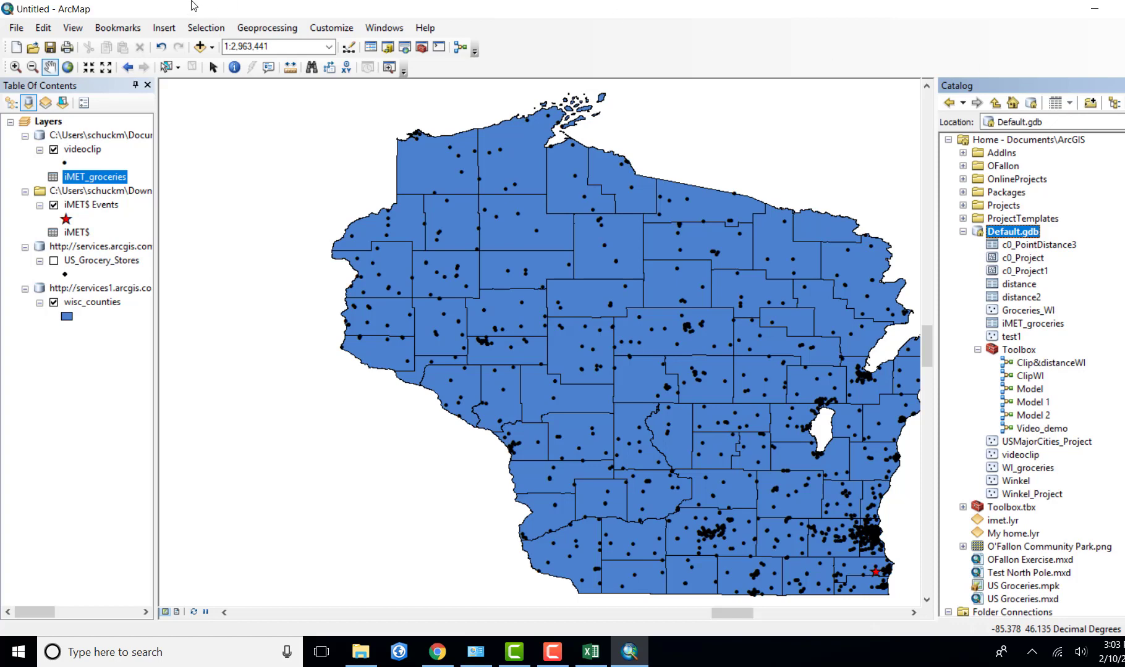
- Set up a map package saved to file as Video_demo_map in the ArcGIS documents folder and analyze it
click(16, 28)
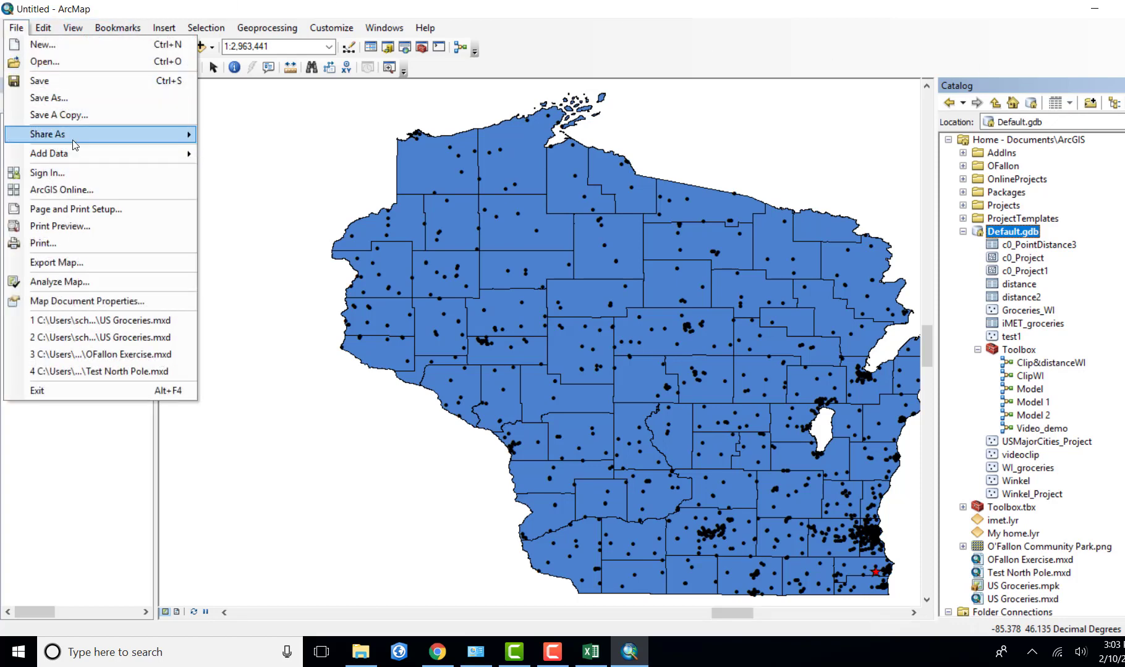
mouse_move(72, 136)
click(265, 136)
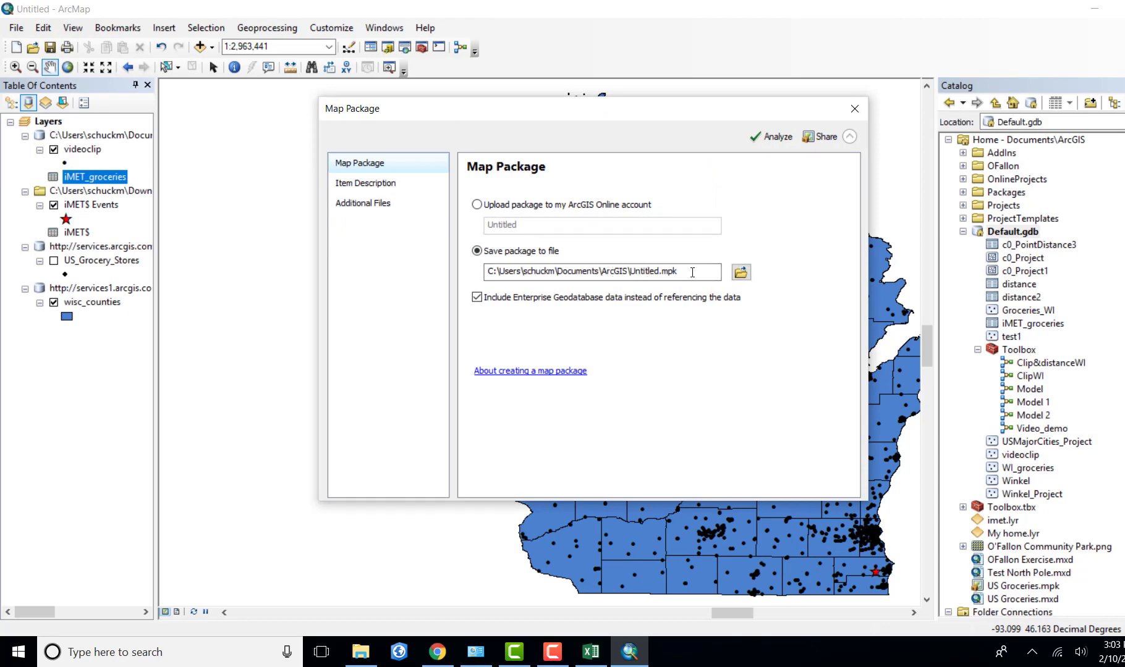
drag(691, 273, 631, 271)
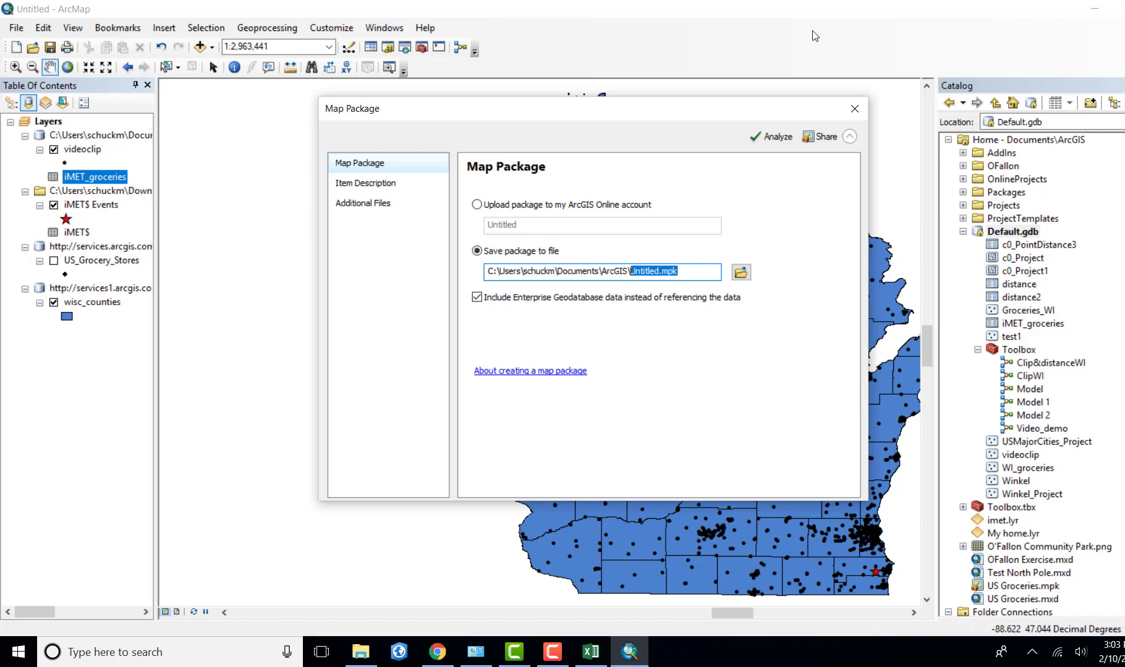
text(Video_demo_map)
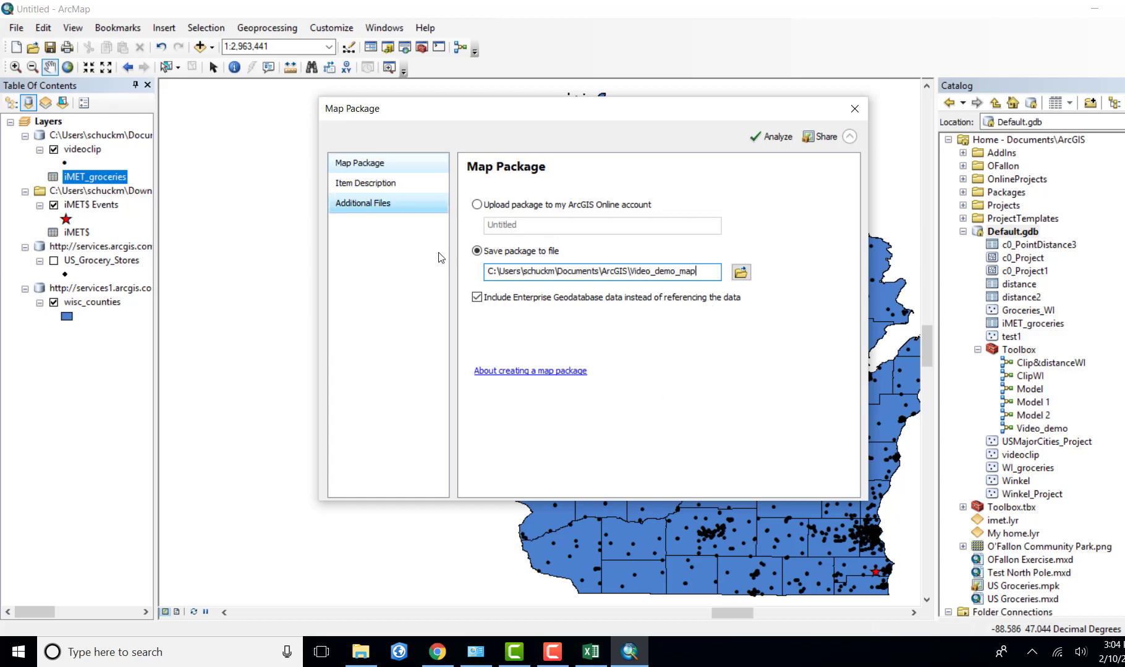
click(773, 137)
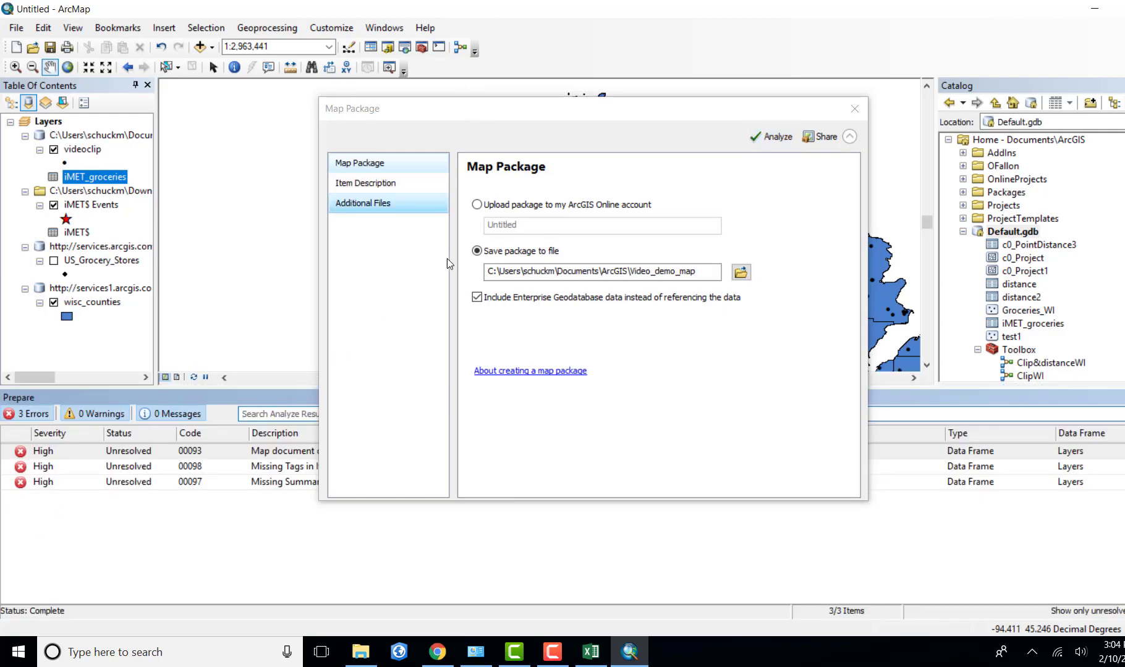
- Describe the package with summary "iMET Groceries demo", tags "iMET, groceries" and description "model building demo", and analyze it again
click(379, 181)
click(552, 221)
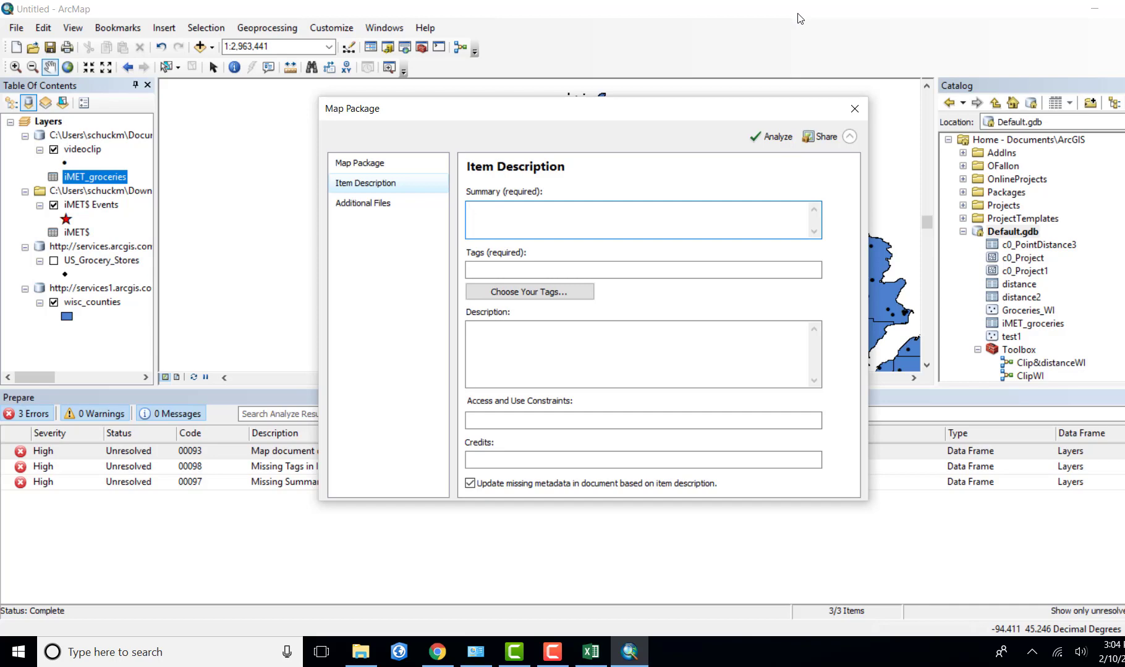
text(iMET Groceries demo)
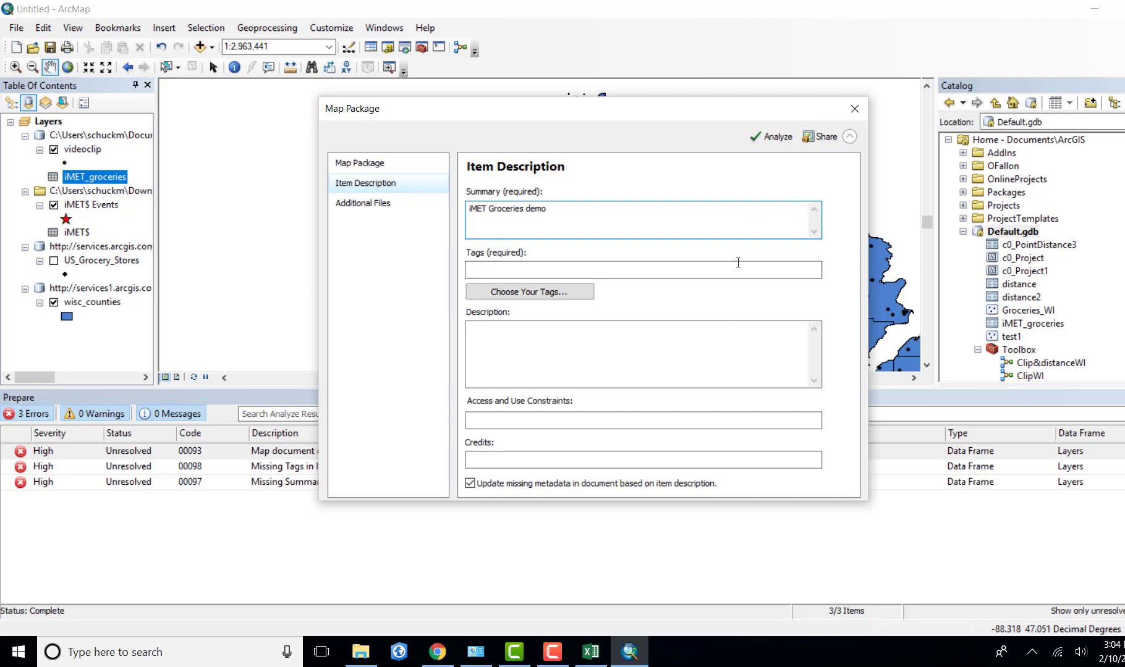
click(764, 272)
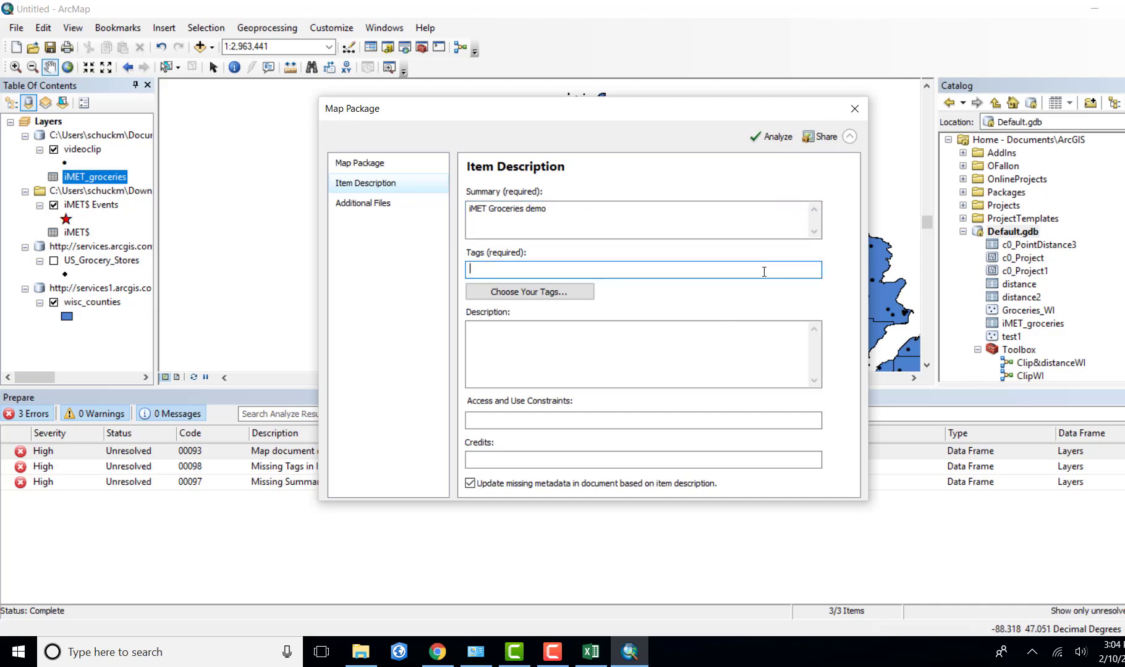
text(iMET, groceries)
click(698, 352)
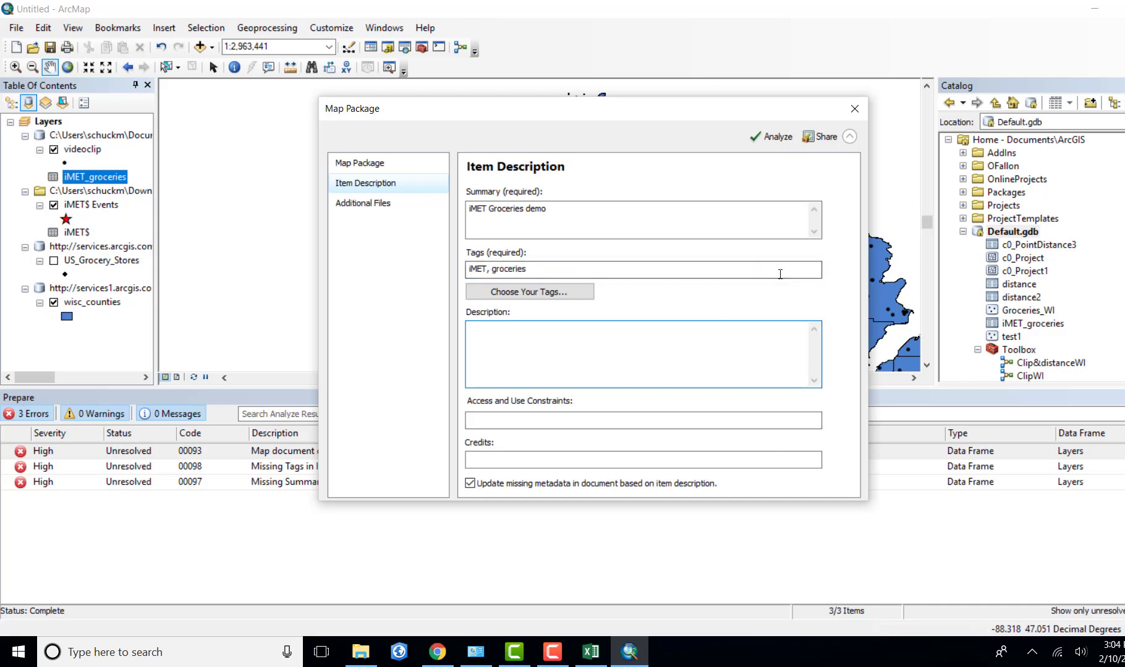
text(mod)
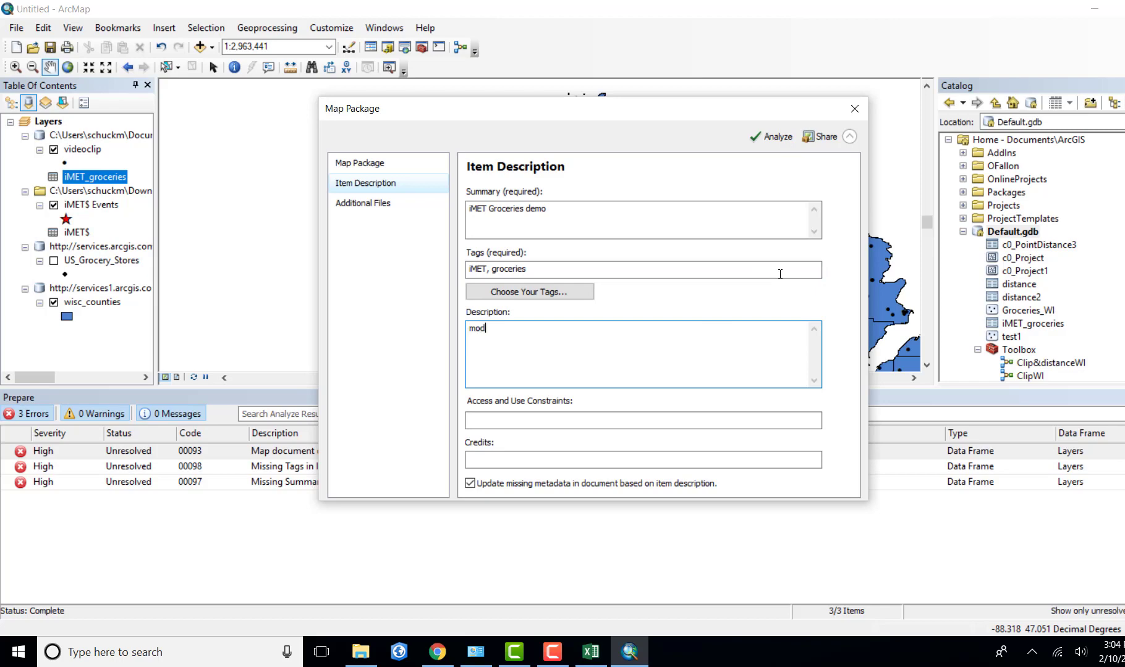
text(el building demo)
click(765, 137)
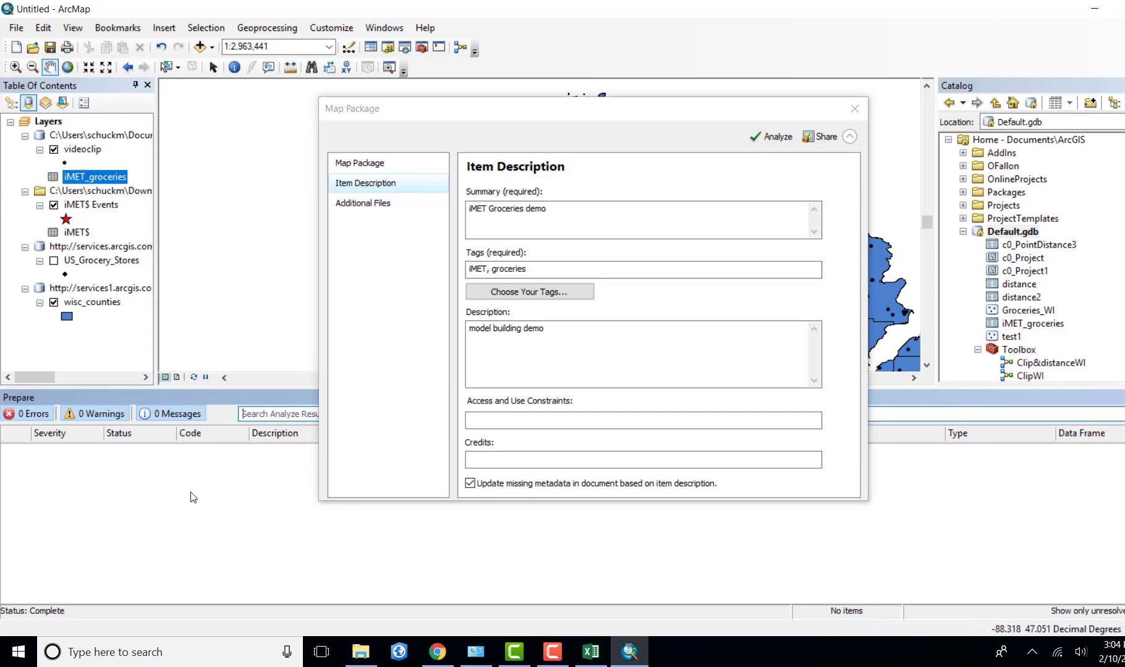
- Share the map package, saving the map document as "iMET groceries model" in the ArcGIS folder
click(826, 136)
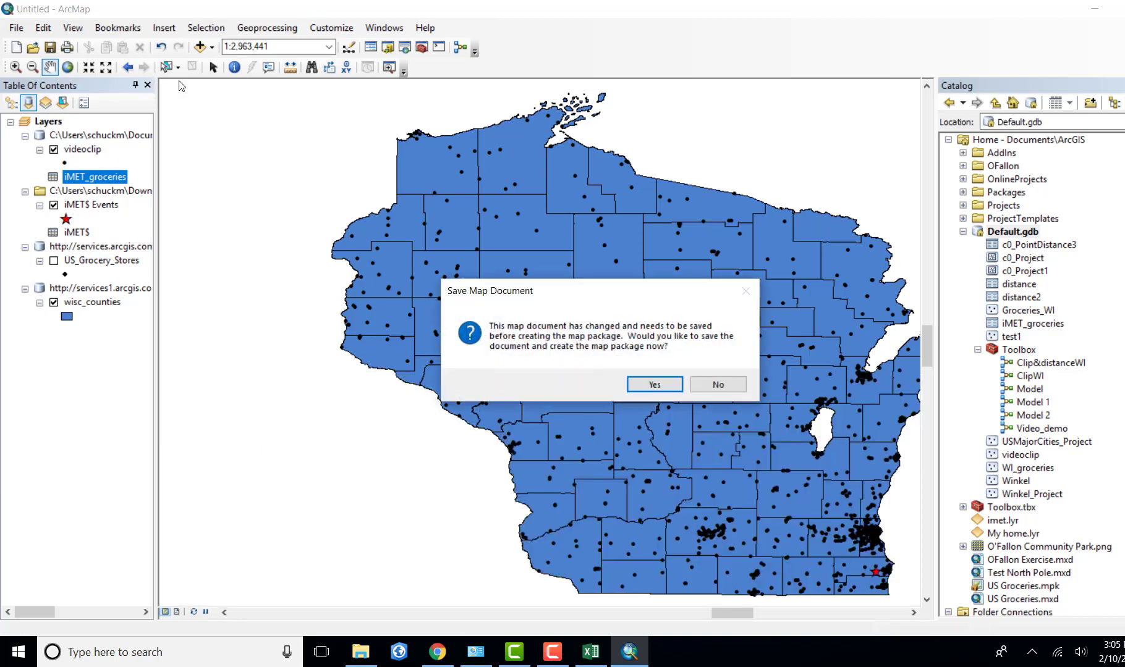
click(654, 388)
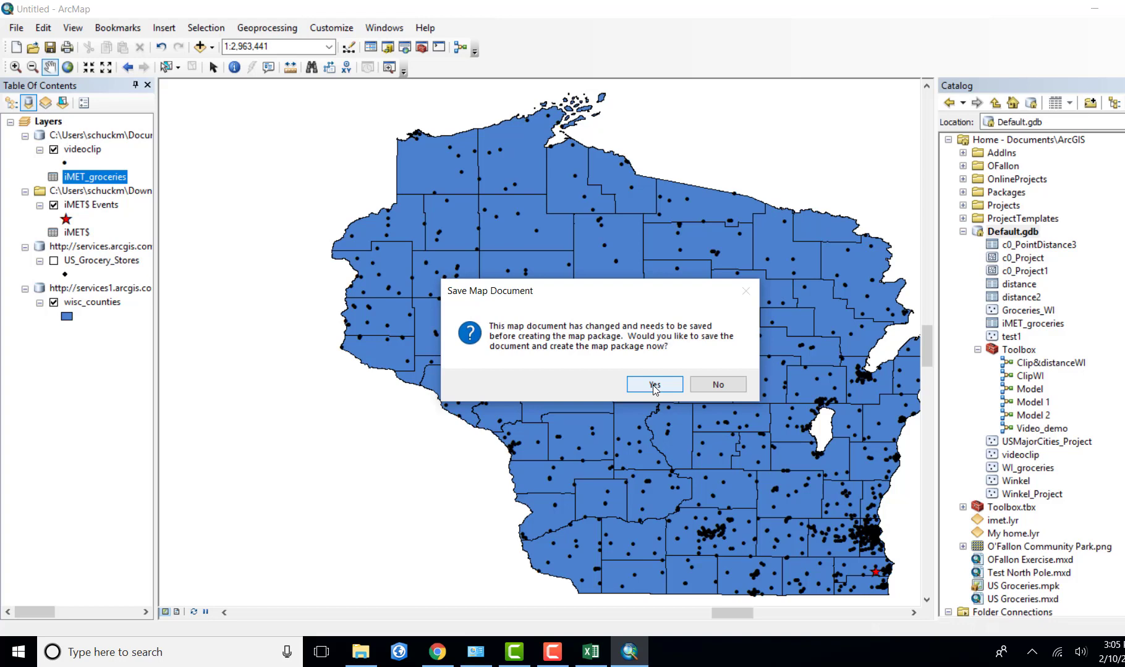
click(653, 388)
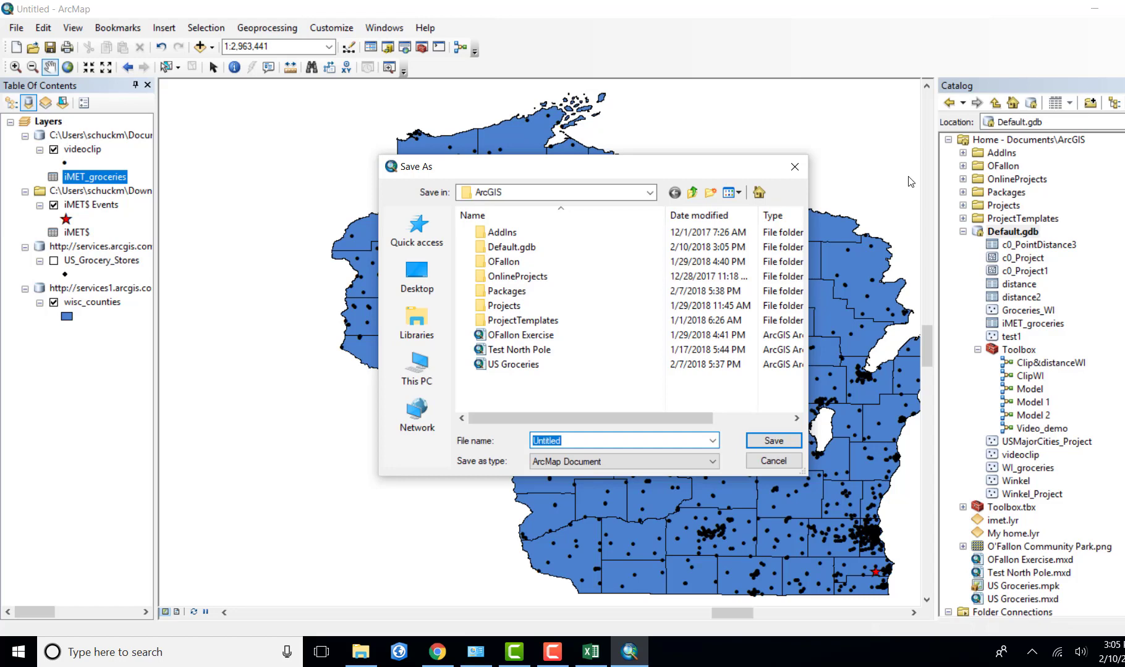
text(i)
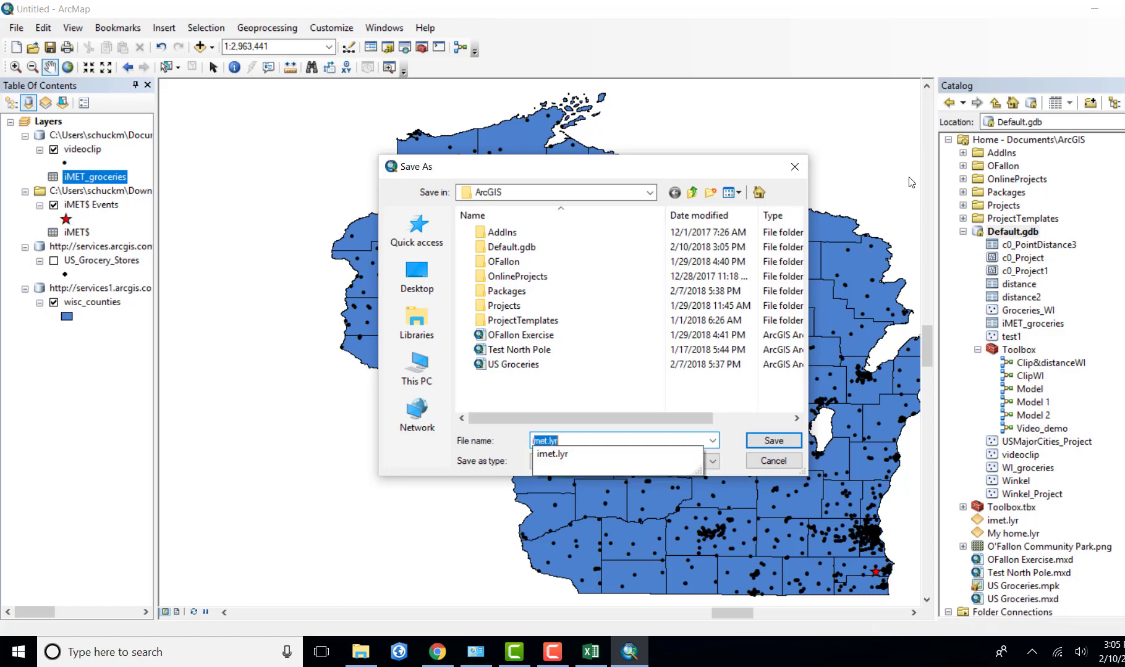
text(MET groc)
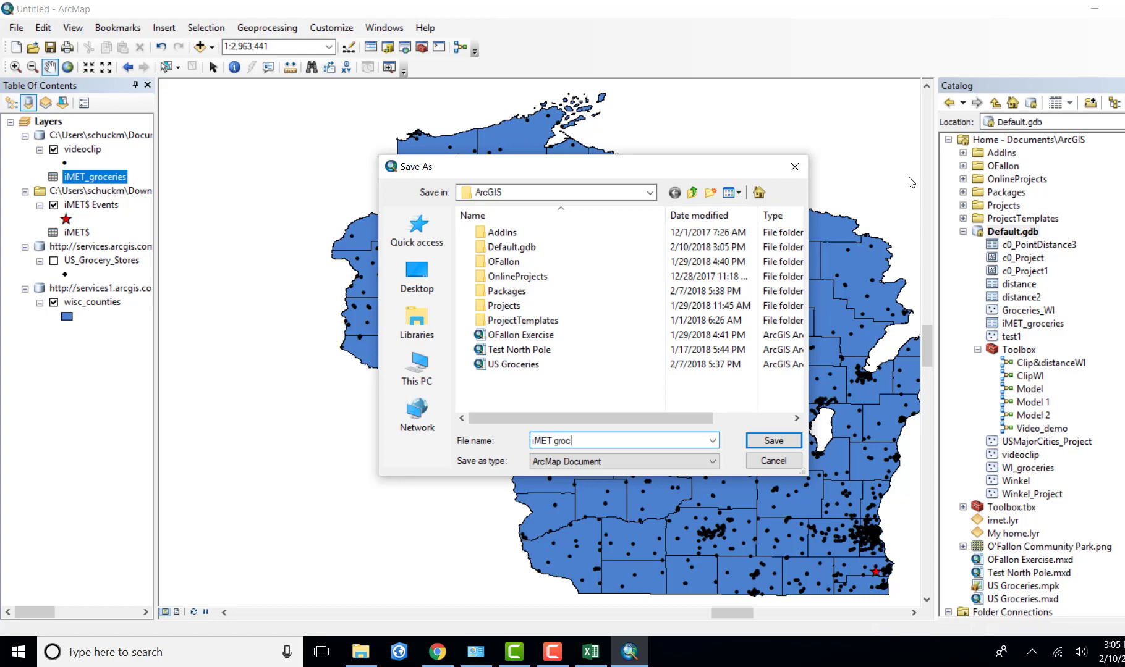
text(eries model)
click(773, 440)
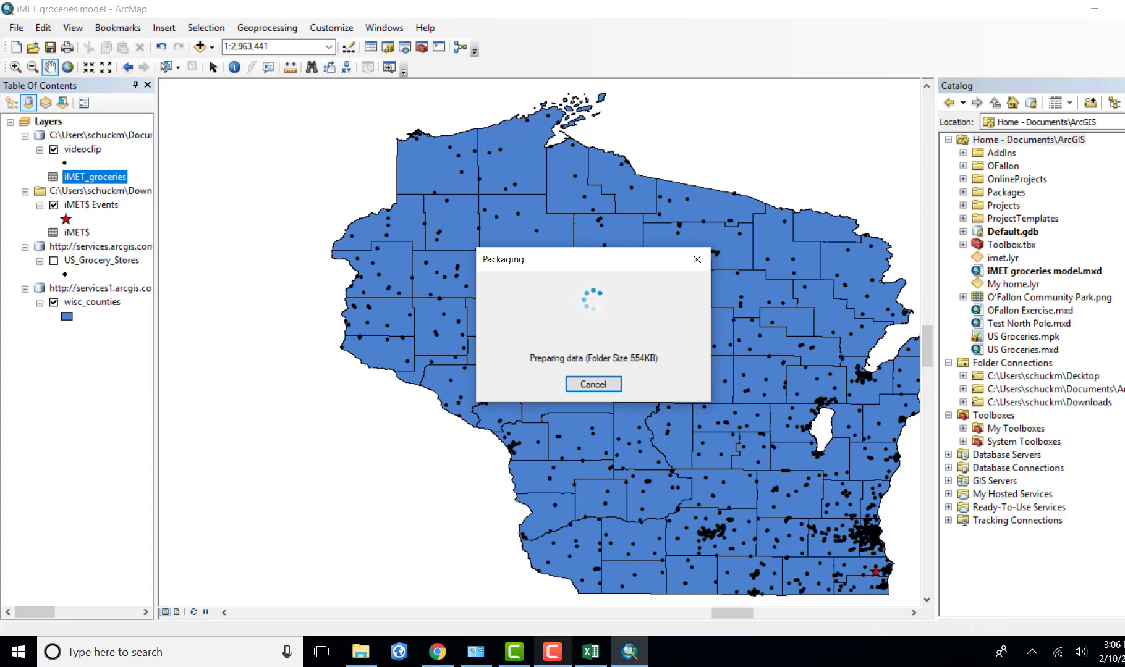
- Switch to File Explorer, view the contents of the ArcGIS folder in Documents, and return to ArcMap
click(360, 652)
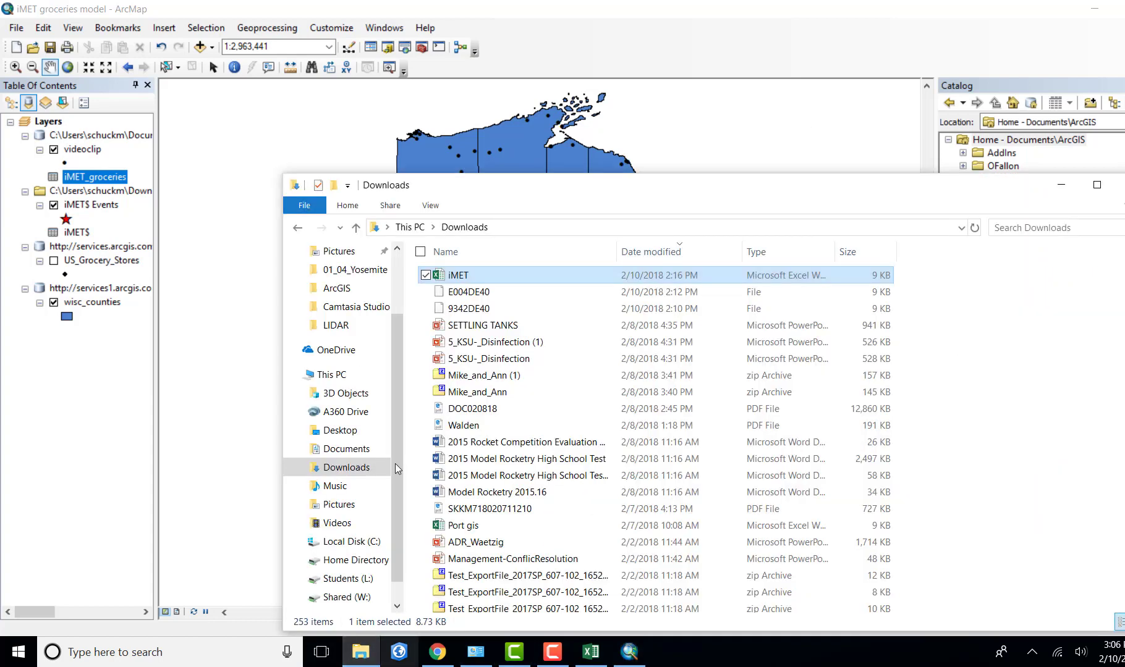
drag(493, 192, 437, 92)
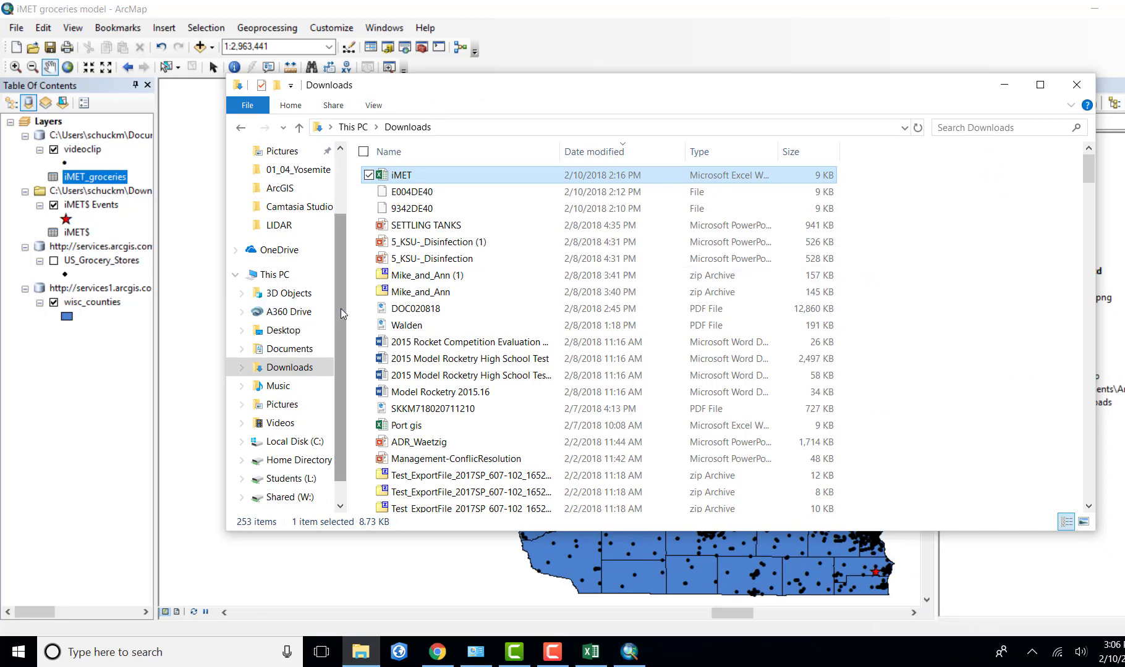
drag(341, 308, 346, 165)
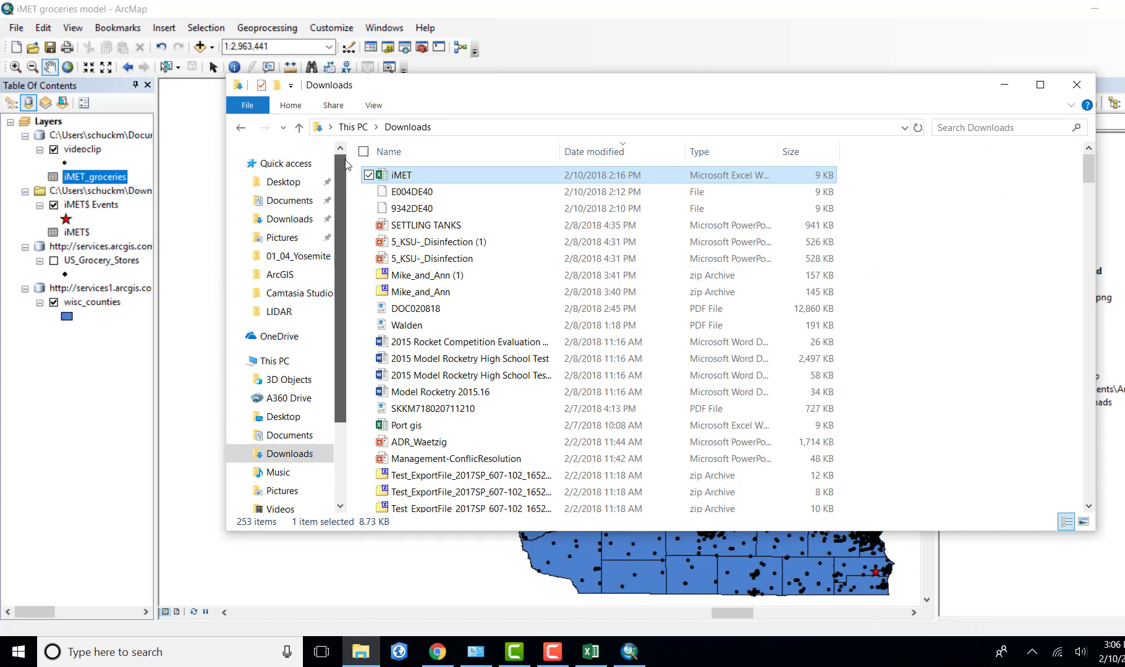
click(301, 202)
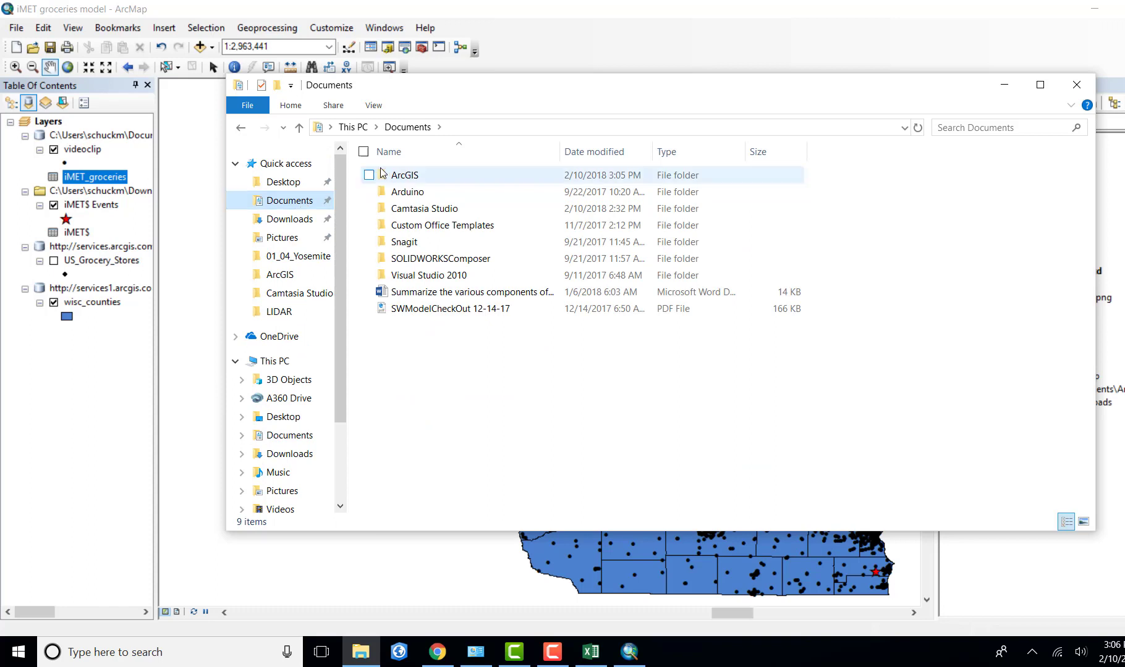
click(406, 178)
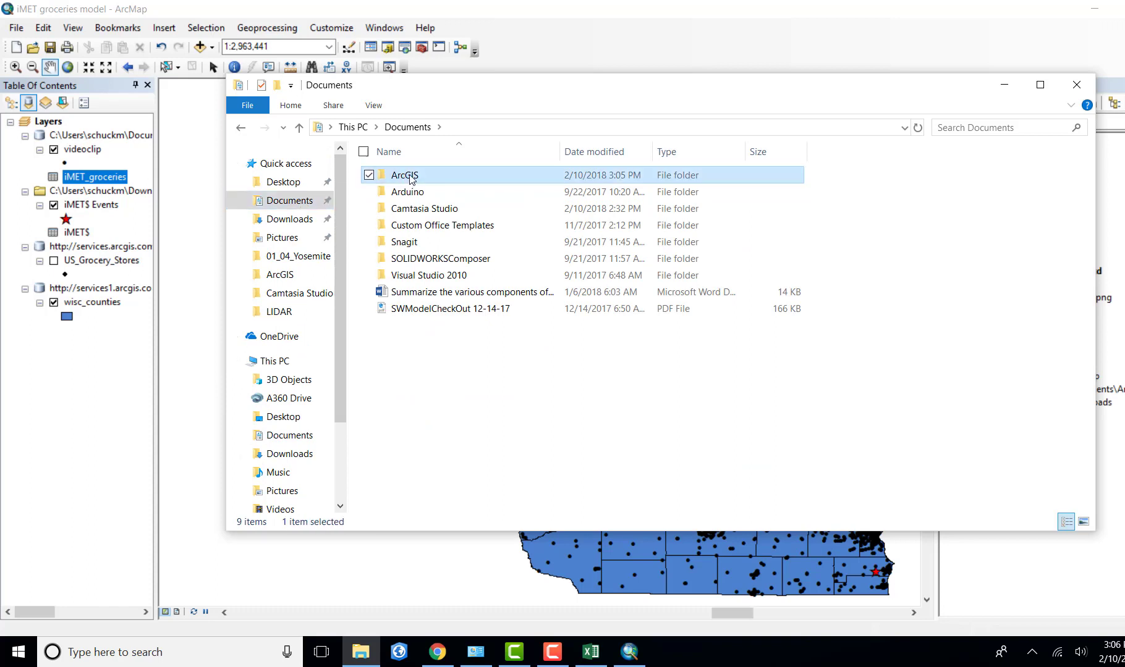
double_click(411, 177)
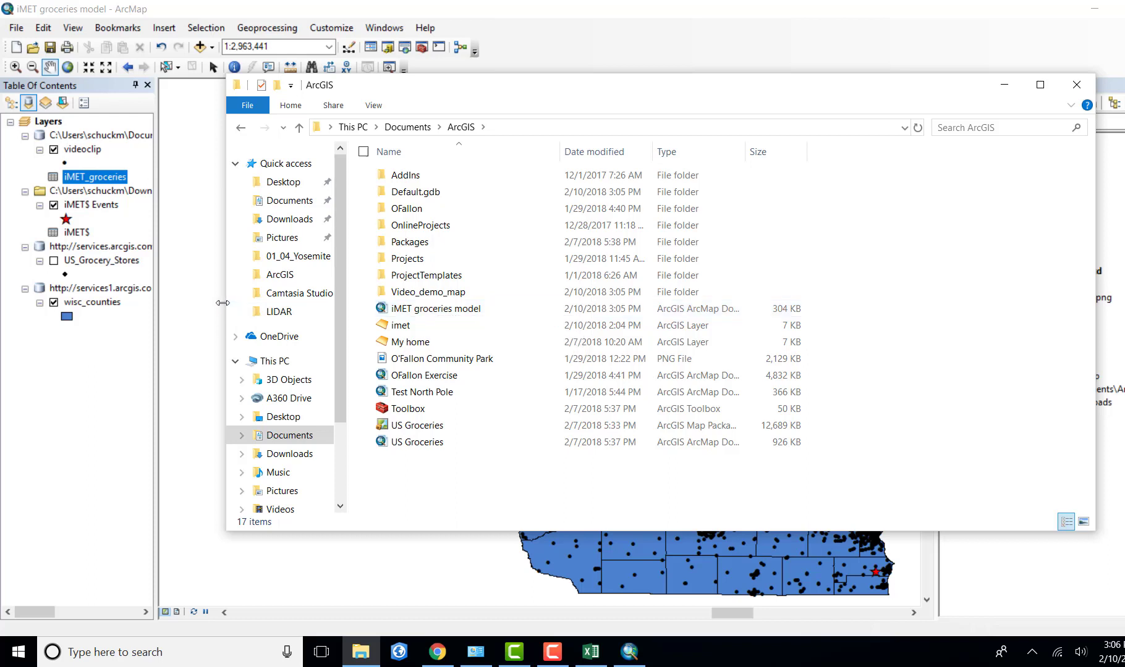
click(204, 307)
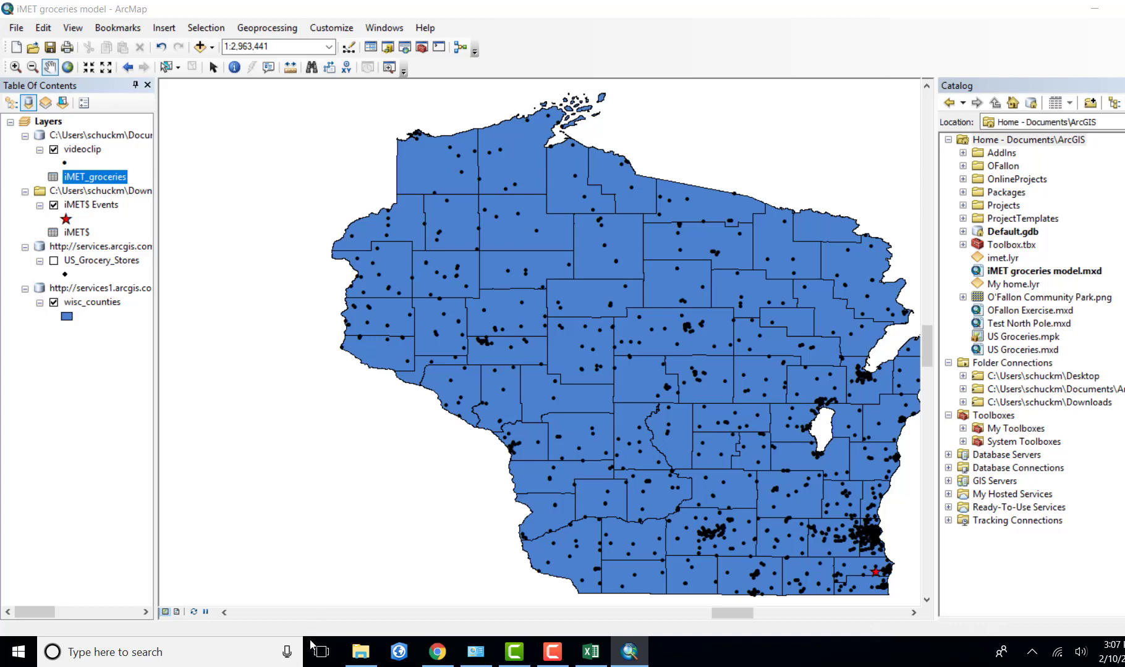
- Check the ArcGIS folder in File Explorer for the Video_demo_map package and dismiss the packaging message in ArcMap
click(360, 652)
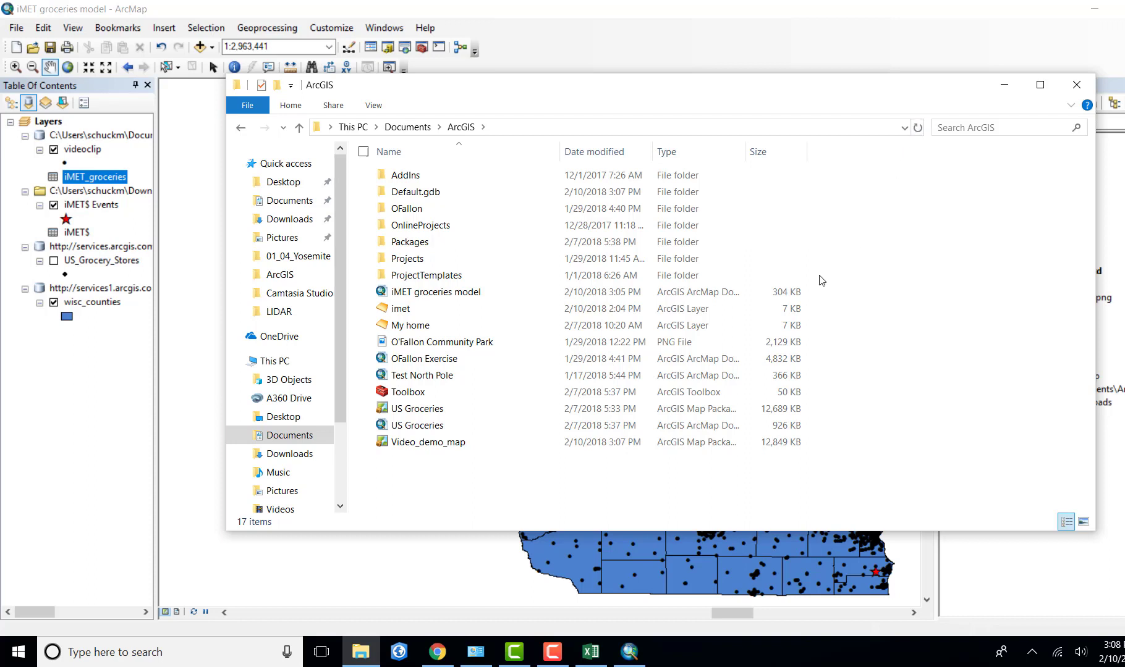
click(1004, 84)
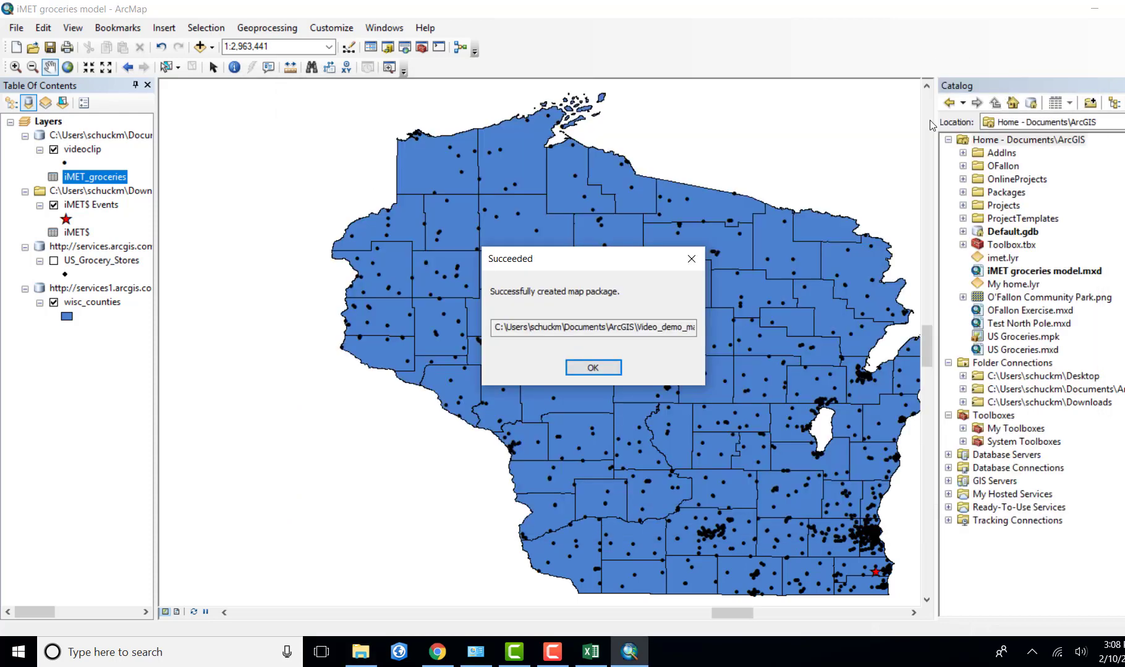
click(593, 368)
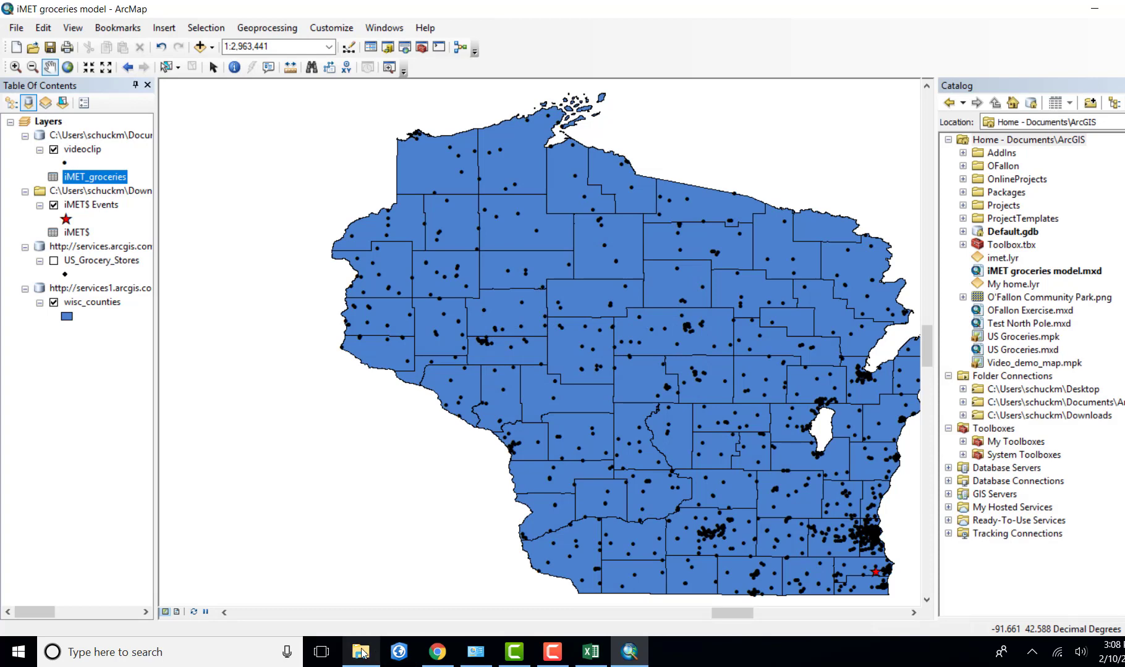
- Examine the ArcGIS folder's files in File Explorer, widening the Type column to distinguish map documents from map packages
click(361, 652)
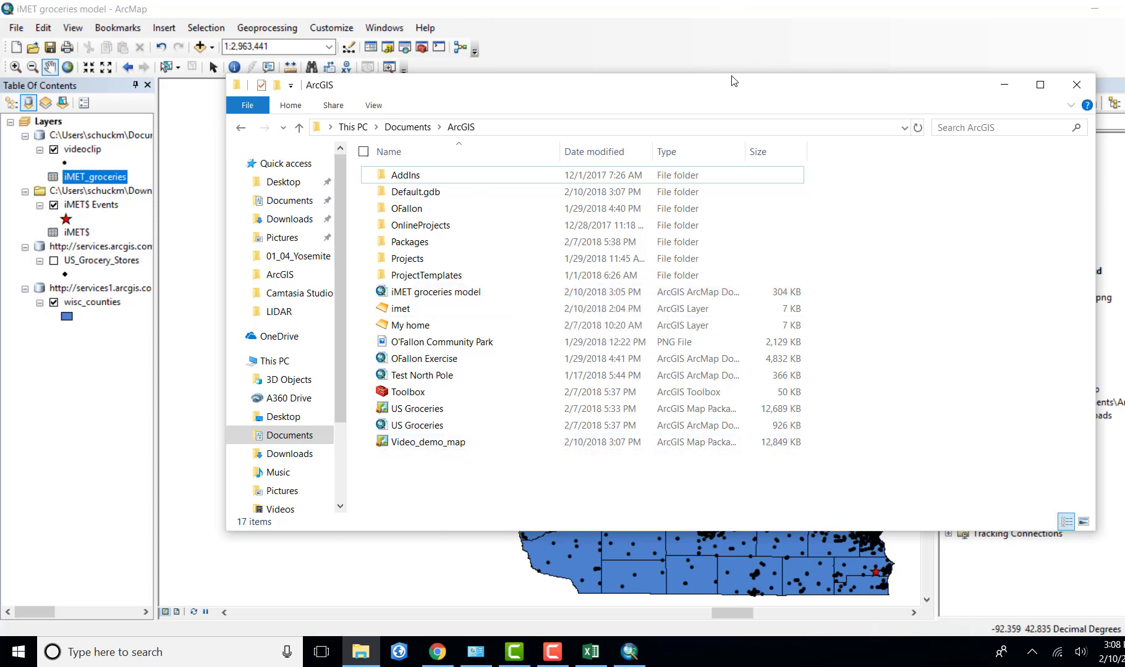
drag(745, 151, 817, 151)
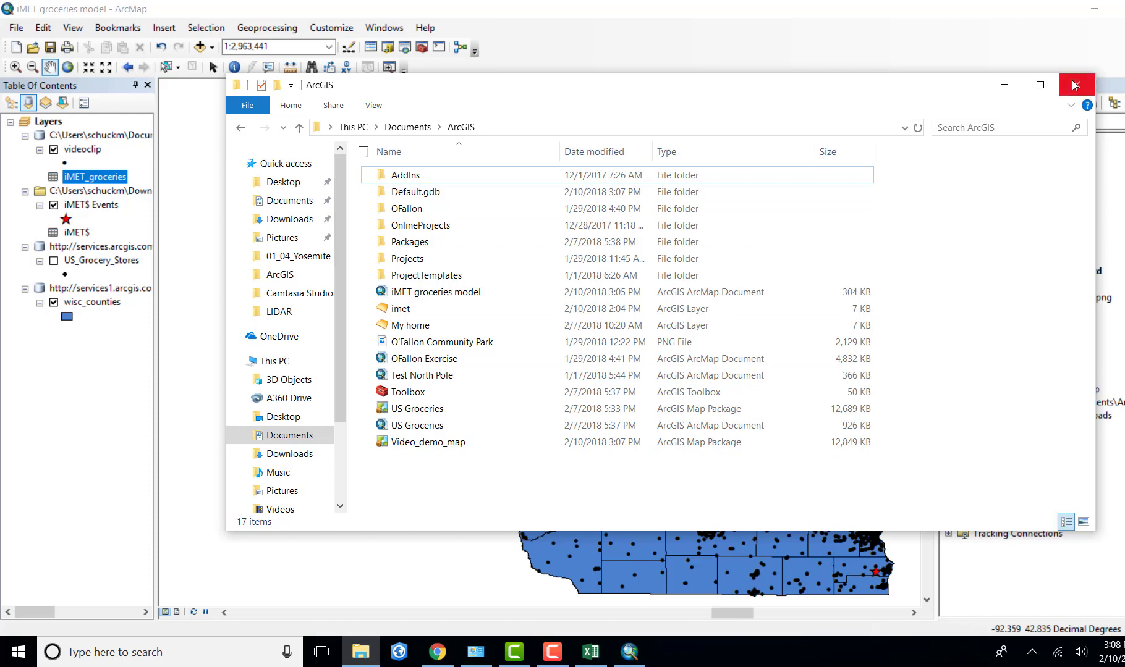
click(1004, 84)
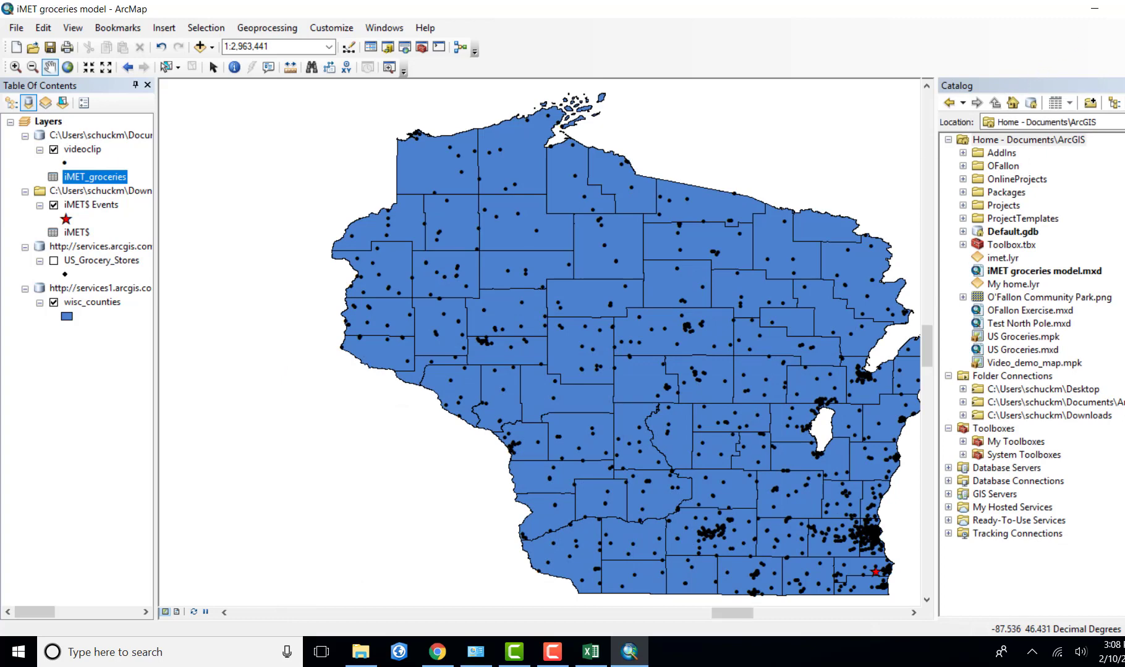
key(alt+Tab)
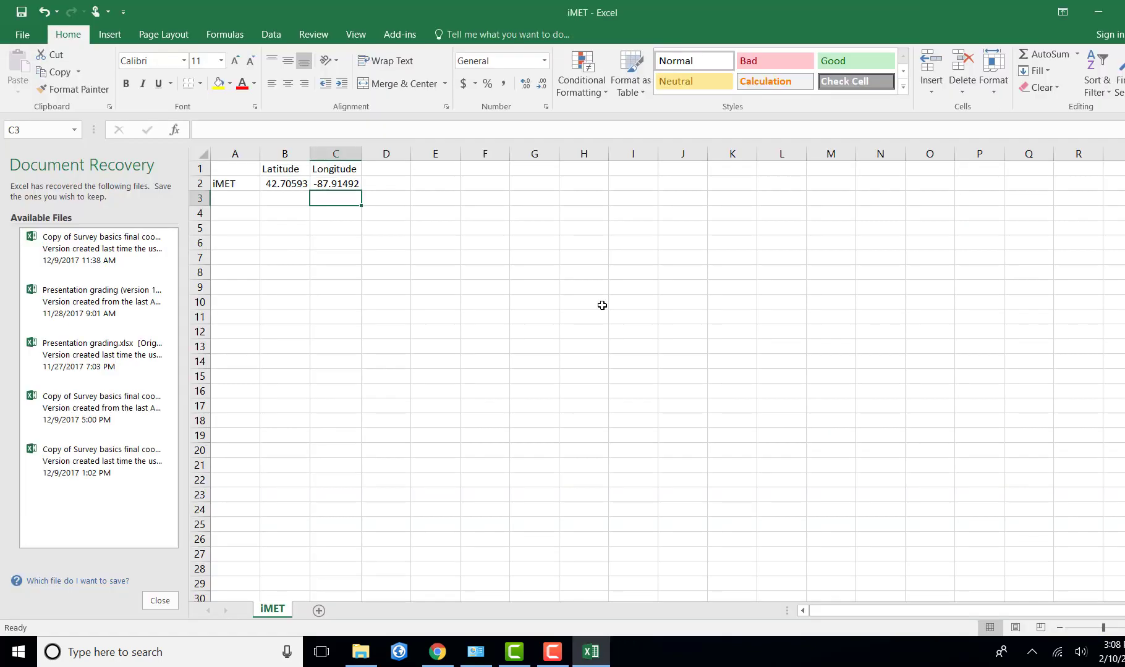
click(360, 652)
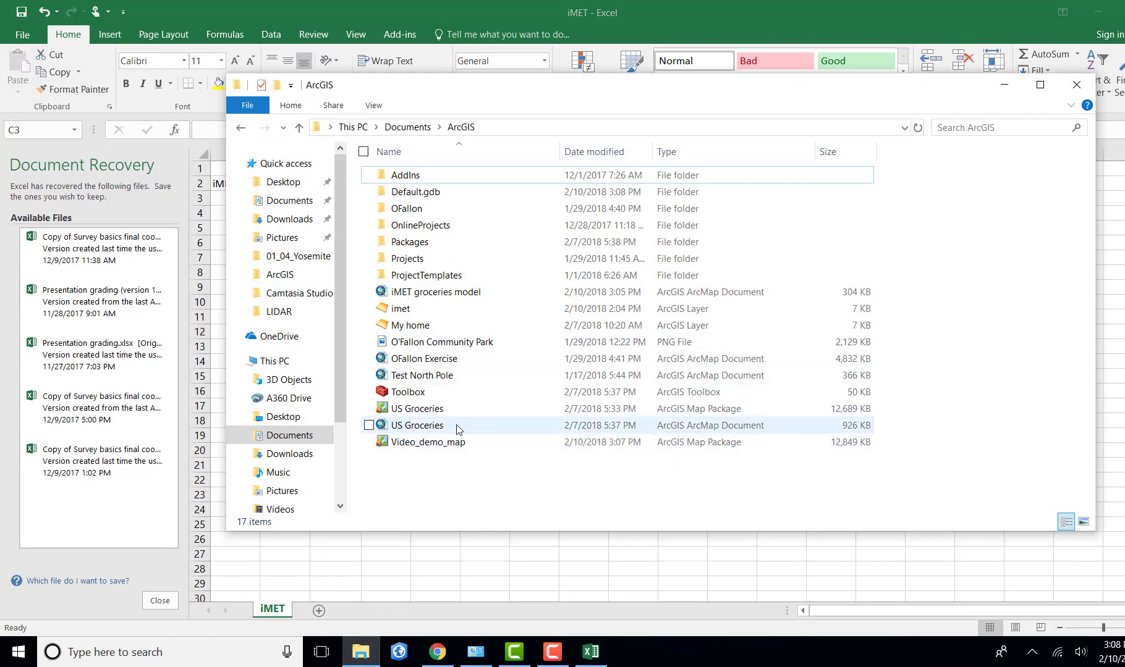
- Open the Video_demo_map package in ArcMap and expand its default.gdb geodatabase to list the contents
click(440, 445)
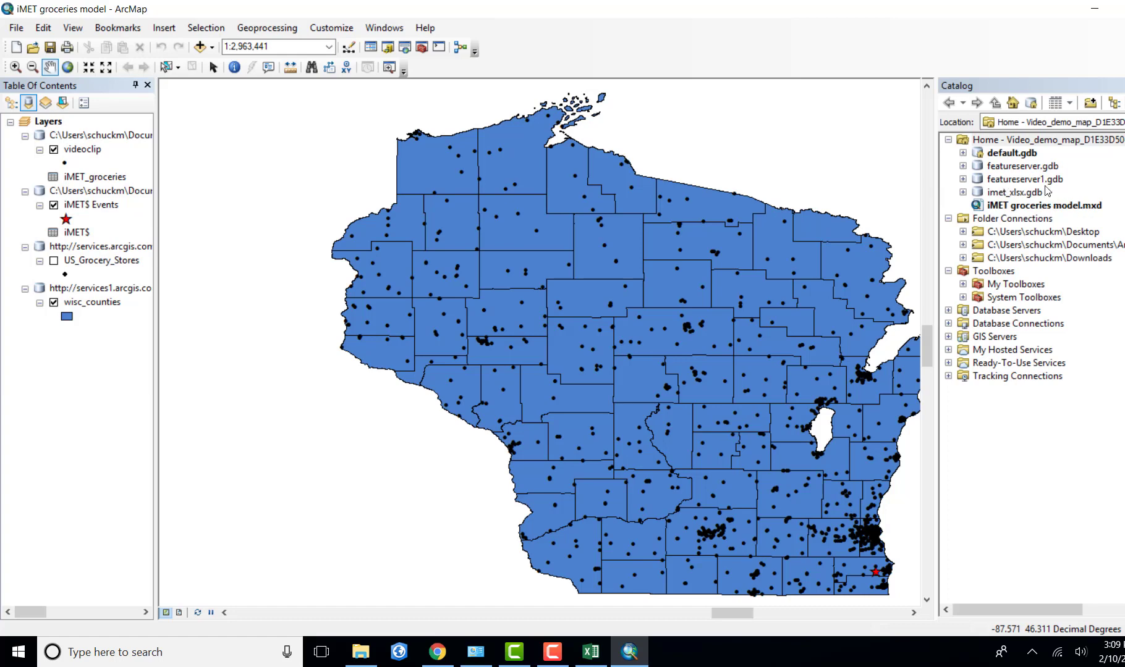
click(962, 153)
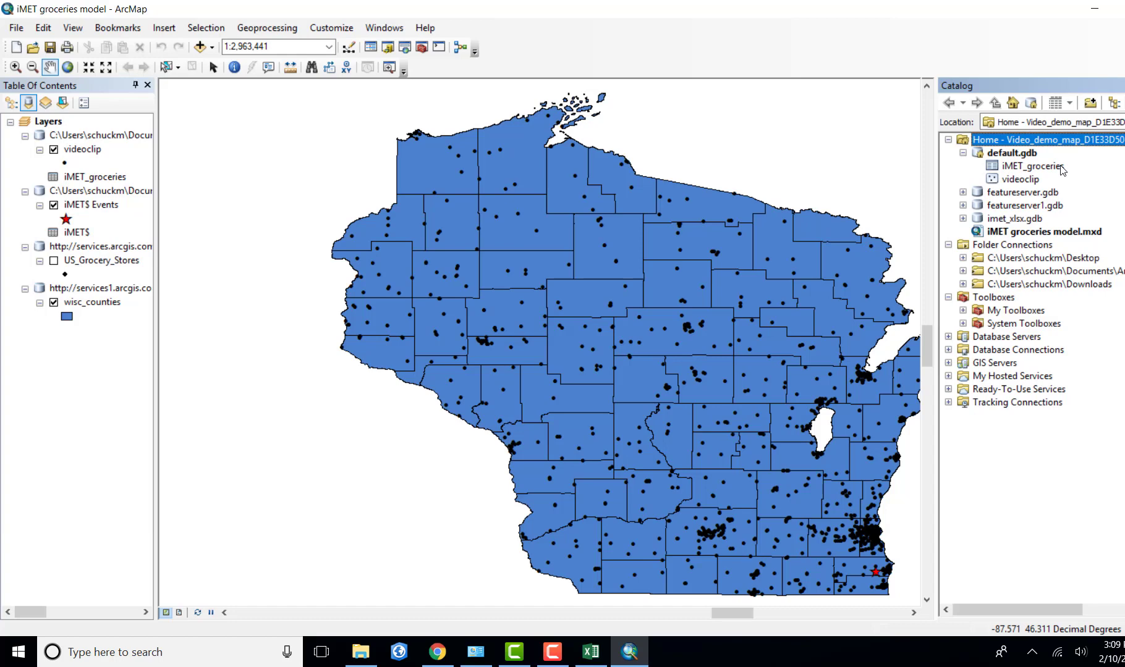
- Review the management options for the iMET_groceries table in default.gdb and open its table properties
right_click(1041, 166)
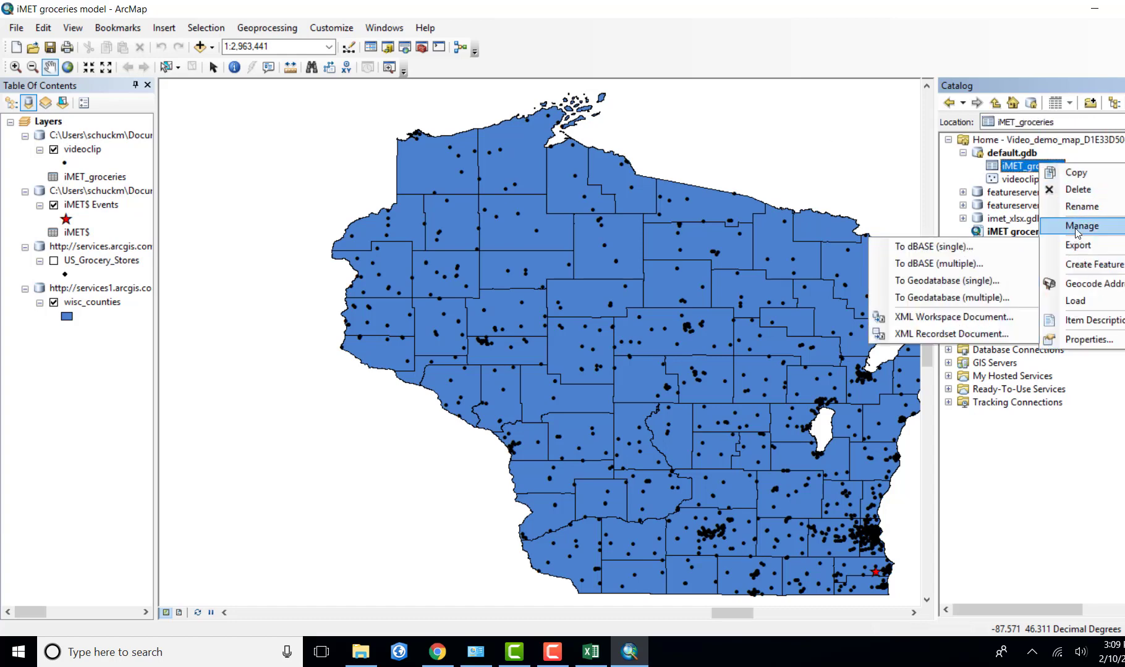
mouse_move(1077, 232)
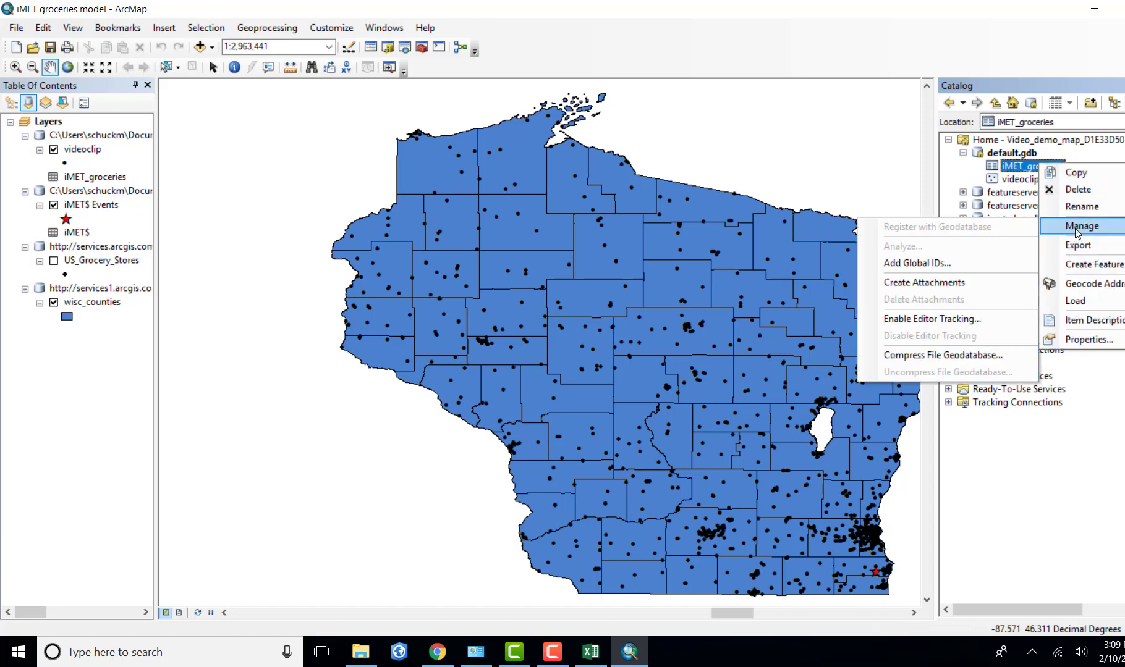
click(1100, 173)
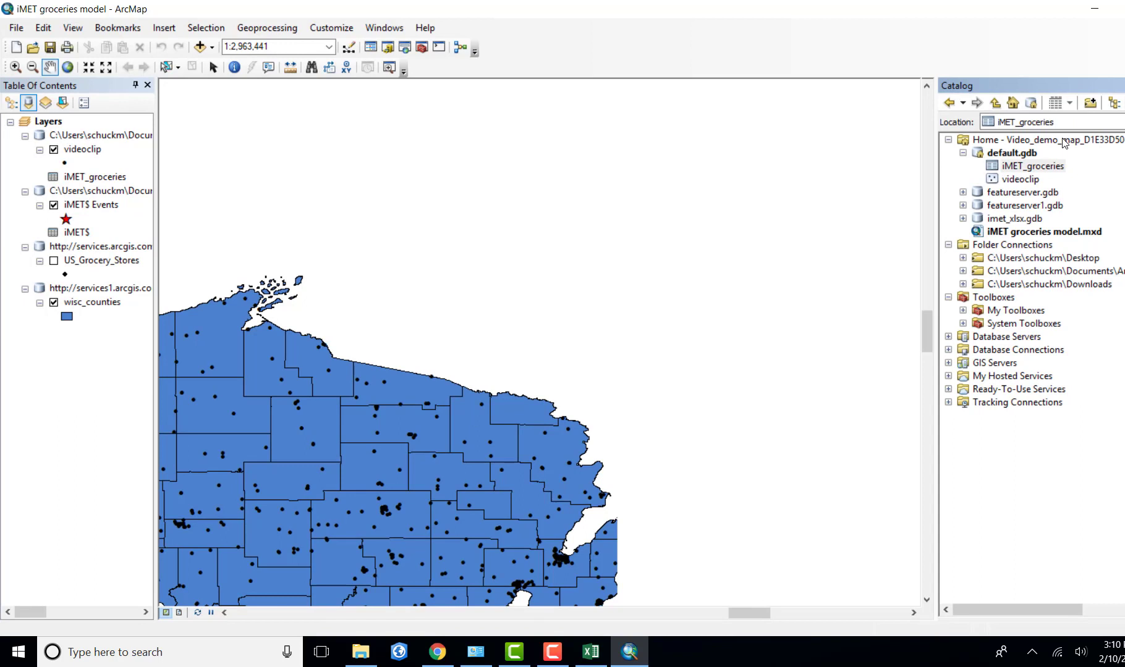
right_click(1048, 168)
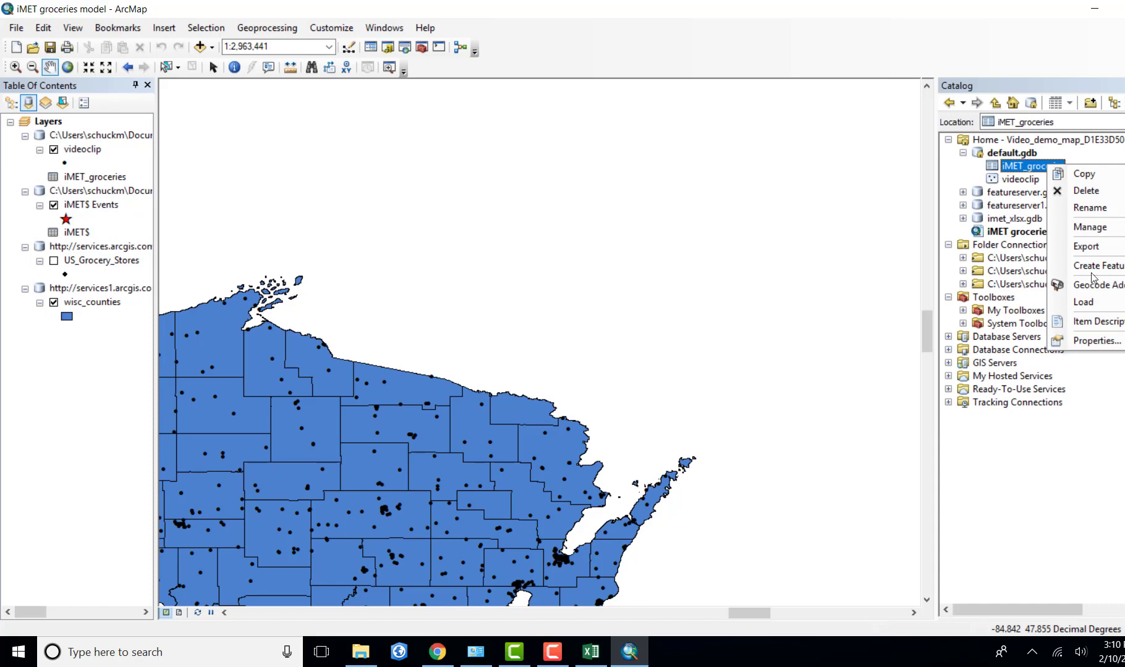
click(1095, 340)
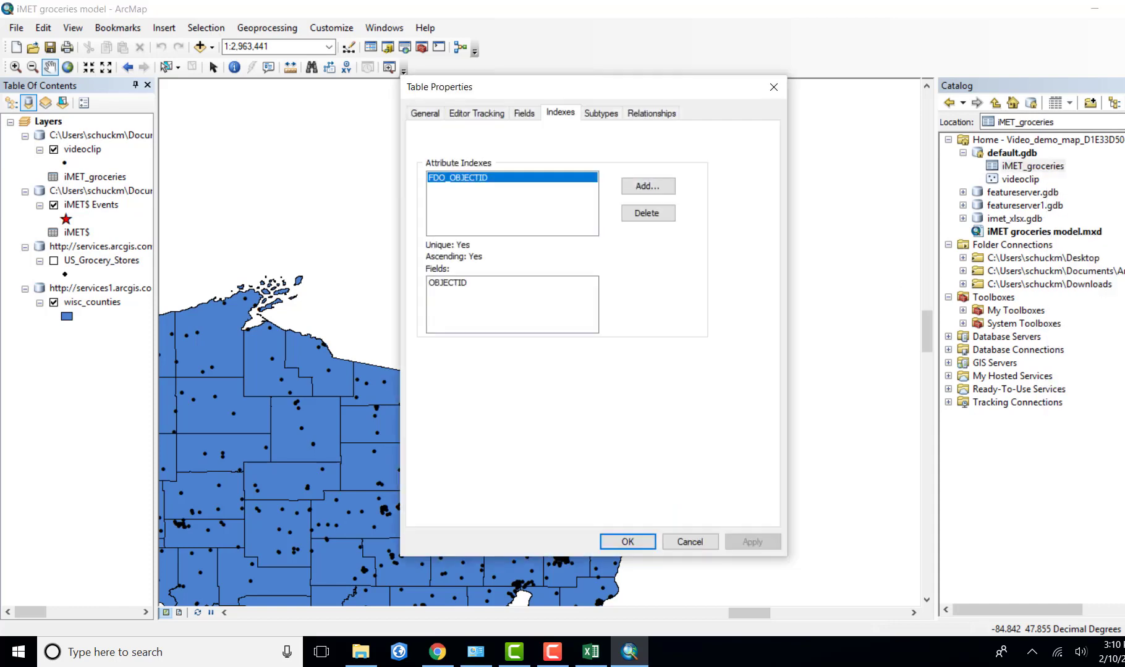